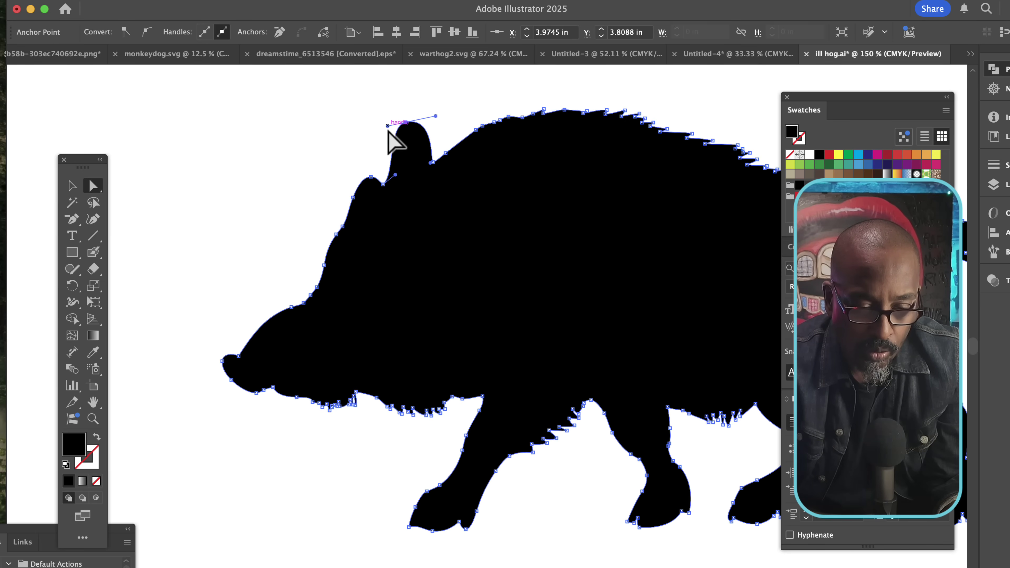
Step: Reshape the hog's outline around the ears and raise the anchor behind them into a smooth rounded bump using its handles
{"action": "left_click_drag", "start_coordinate": [392, 139], "coordinate": [362, 162]}
{"action": "left_click_drag", "start_coordinate": [402, 127], "coordinate": [468, 114]}
{"action": "key", "text": "super+equal"}
{"action": "key", "text": "super+equal"}
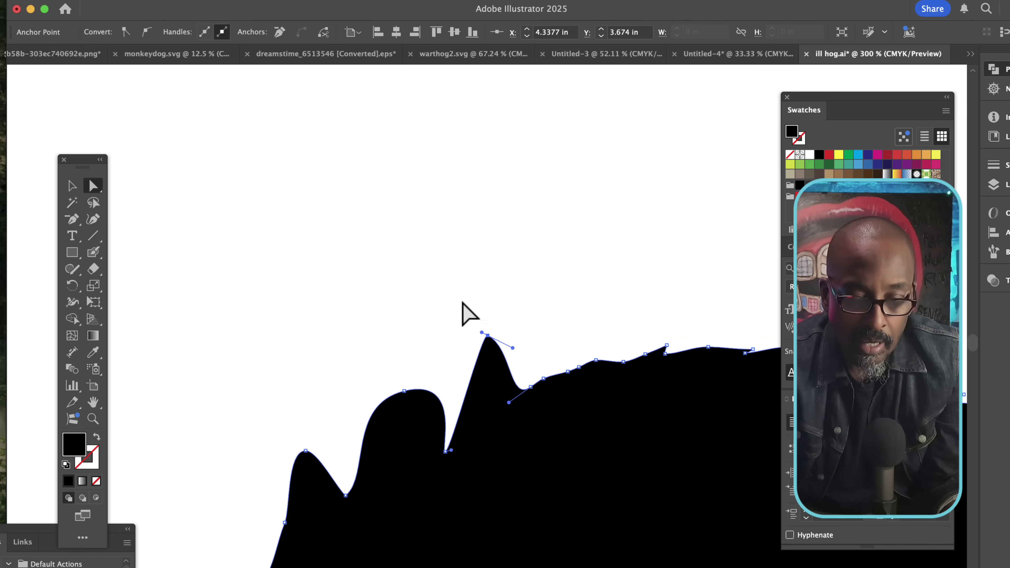
{"action": "left_click_drag", "start_coordinate": [487, 336], "coordinate": [528, 363]}
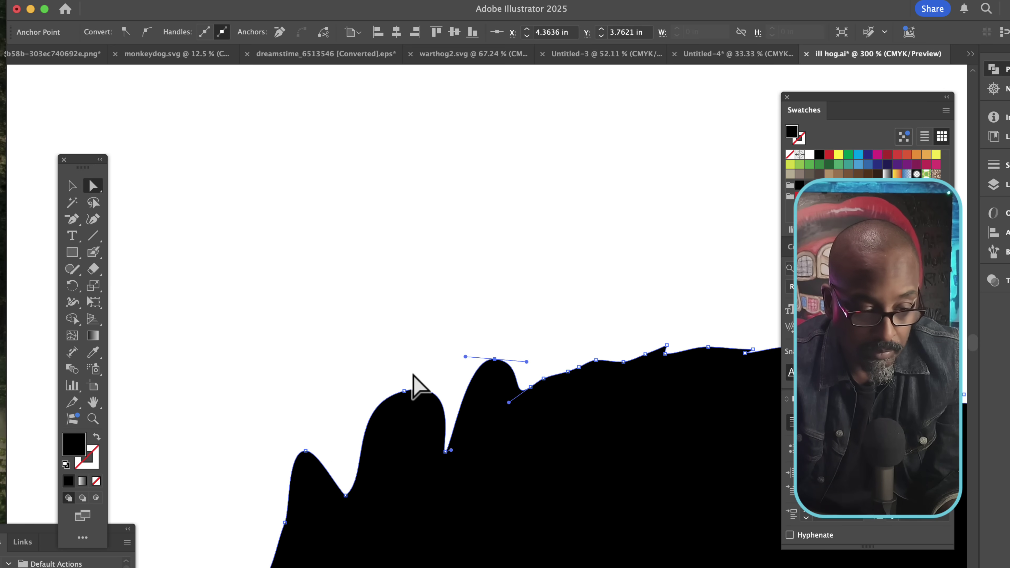
Step: Convert the top anchor of the rounded bump behind the ears into a sharp corner with the Anchor Point tool
{"action": "left_click_drag", "start_coordinate": [69, 218], "coordinate": [117, 273]}
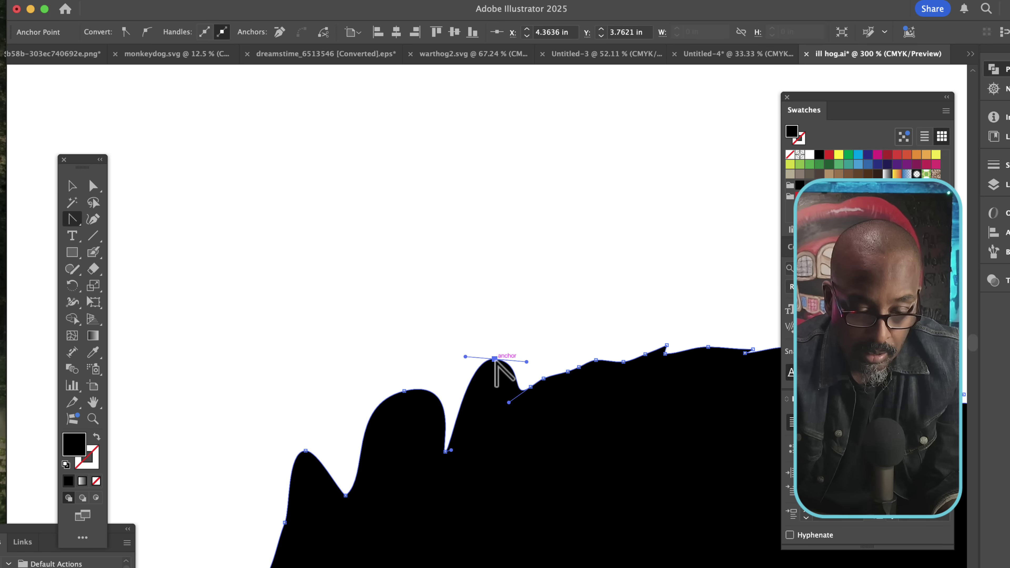
{"action": "left_click", "coordinate": [494, 359]}
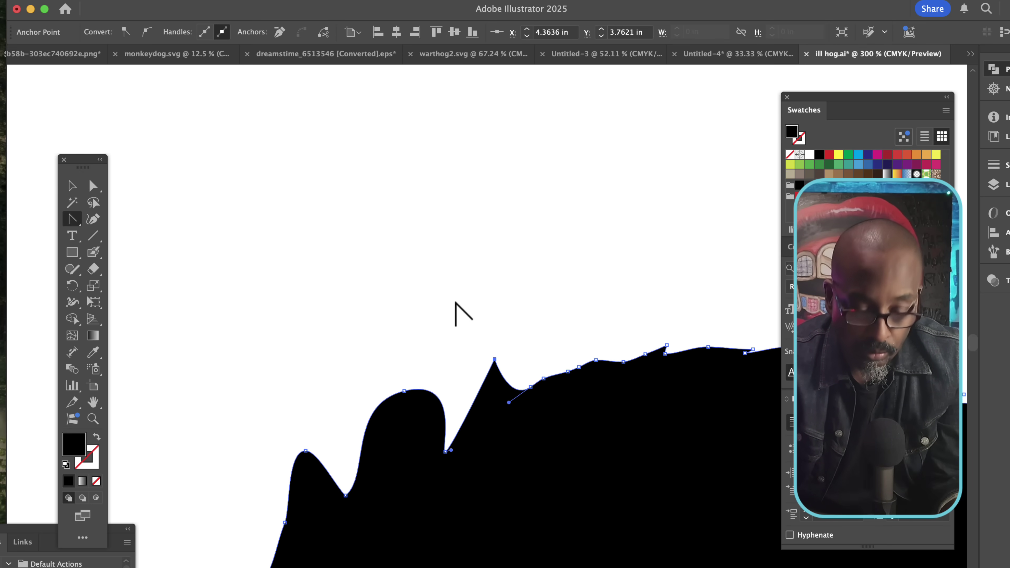
{"action": "key", "text": "super+minus"}
{"action": "key", "text": "super+minus"}
{"action": "key", "text": "super+minus"}
{"action": "key", "text": "super+minus"}
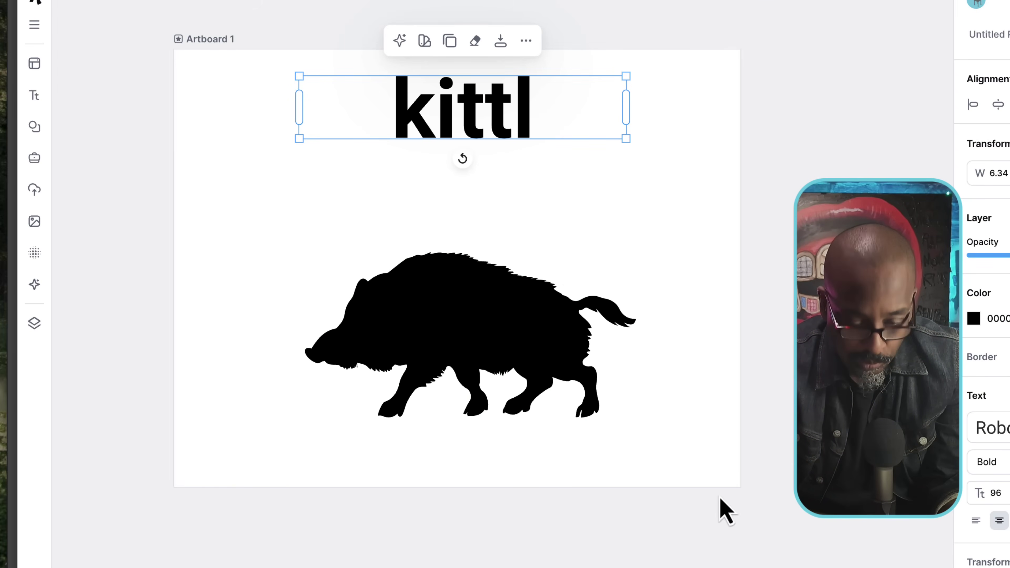
Step: Switch to Kittl and edit the hog's nodes, pulling one on its back upward, rounding it with its handle and toggling its point type
{"action": "key", "text": "super+equal"}
{"action": "left_click", "coordinate": [645, 336]}
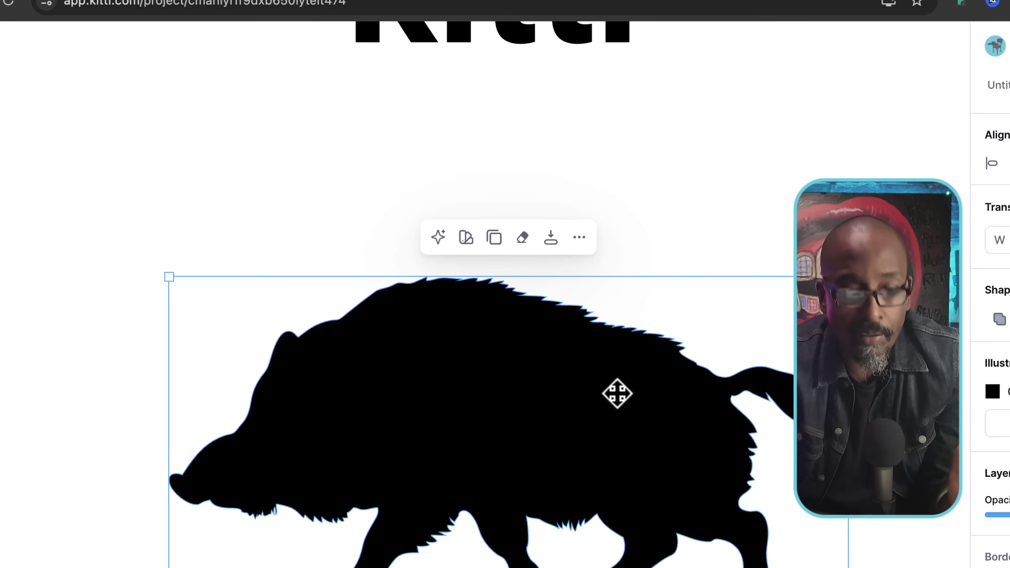
{"action": "double_click", "coordinate": [617, 393]}
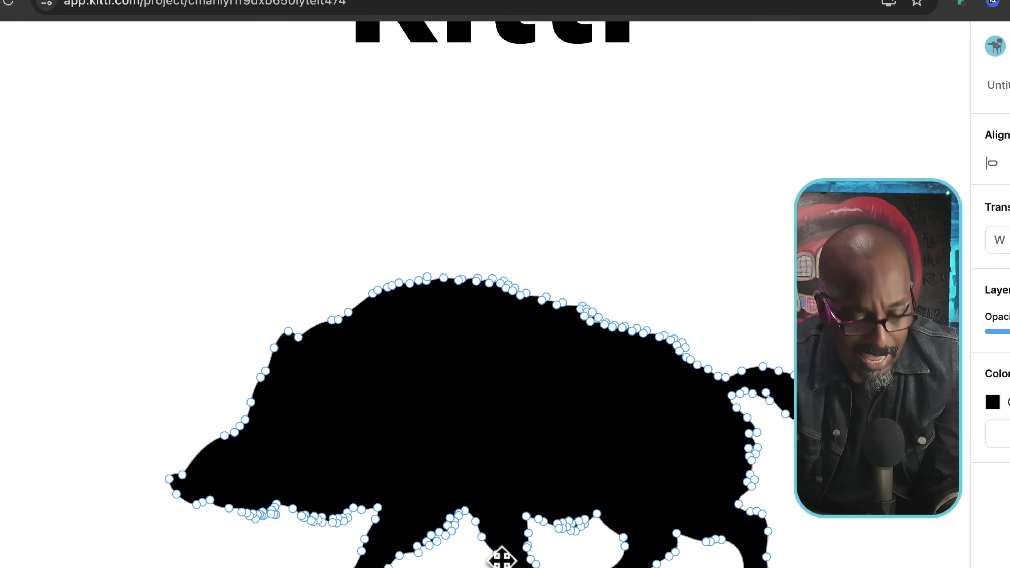
{"action": "scroll", "coordinate": [551, 505], "scroll_direction": "up", "scroll_amount": 5}
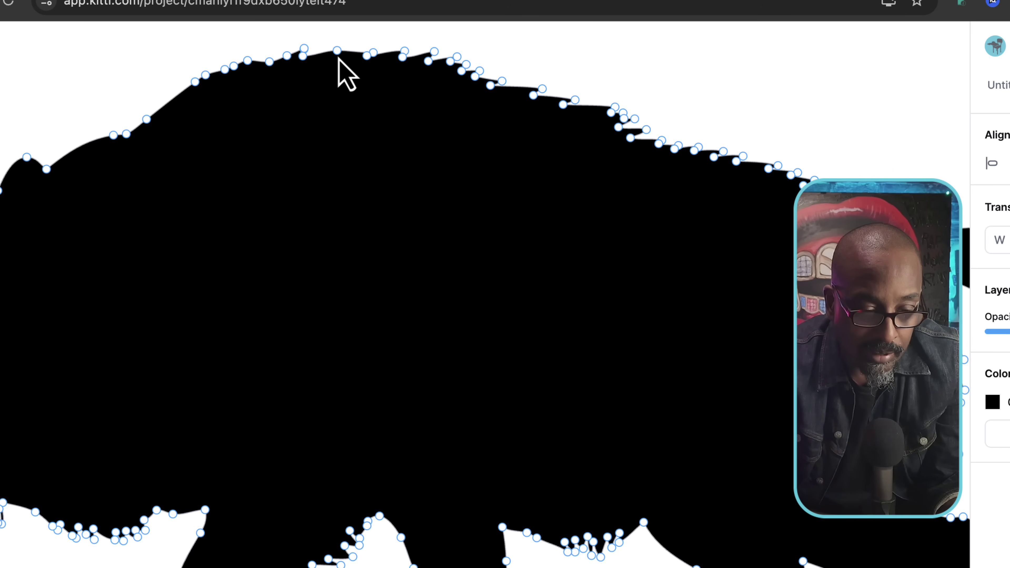
{"action": "left_click_drag", "start_coordinate": [337, 51], "coordinate": [353, 33]}
{"action": "scroll", "coordinate": [353, 60], "scroll_direction": "up", "scroll_amount": 3}
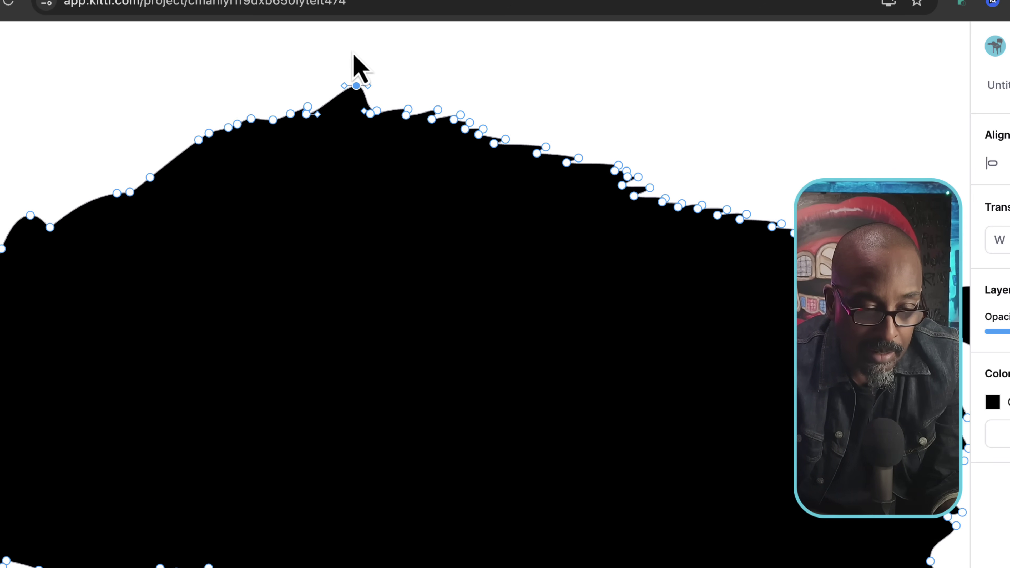
{"action": "left_click_drag", "start_coordinate": [357, 92], "coordinate": [390, 74]}
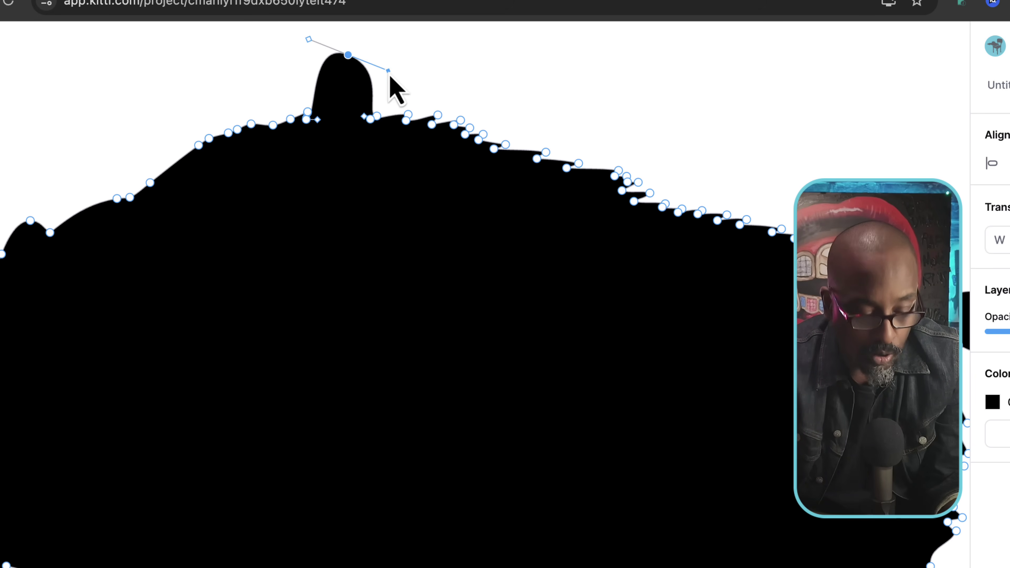
{"action": "double_click", "coordinate": [348, 55]}
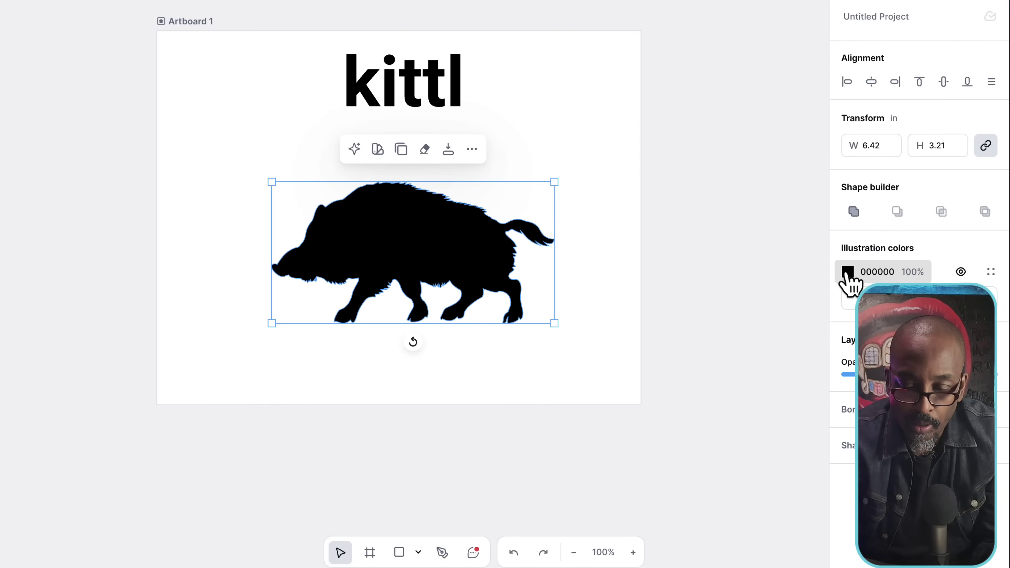
Step: Recolour the hog illustration to red DF4343 and deselect it
{"action": "left_click", "coordinate": [848, 273]}
{"action": "mouse_move", "coordinate": [778, 333]}
{"action": "left_mouse_down"}
{"action": "mouse_move", "coordinate": [788, 327]}
{"action": "mouse_move", "coordinate": [761, 330]}
{"action": "mouse_move", "coordinate": [794, 366]}
{"action": "mouse_move", "coordinate": [733, 357]}
{"action": "mouse_move", "coordinate": [785, 329]}
{"action": "mouse_move", "coordinate": [773, 303]}
{"action": "left_mouse_up"}
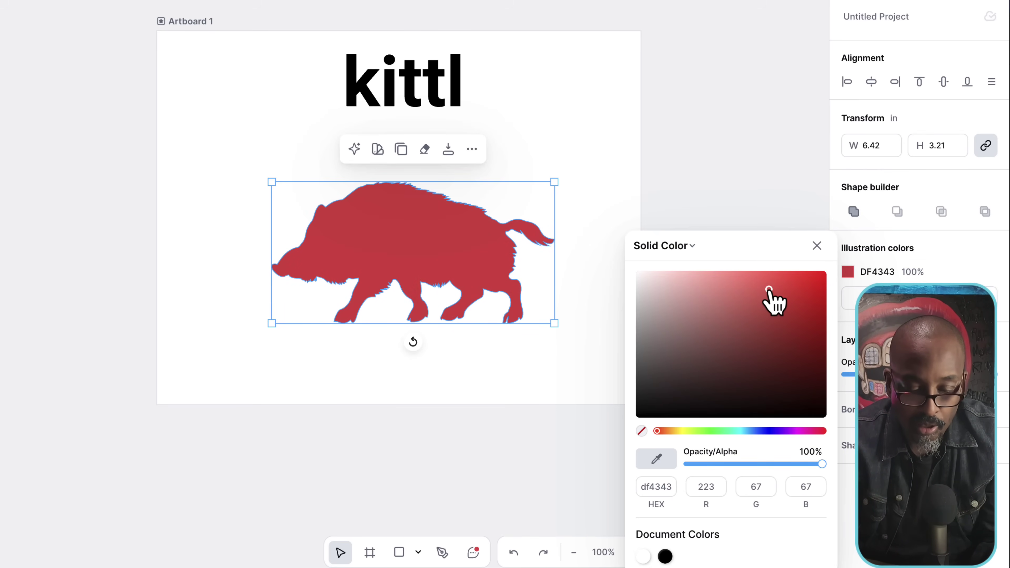
{"action": "left_click", "coordinate": [575, 389]}
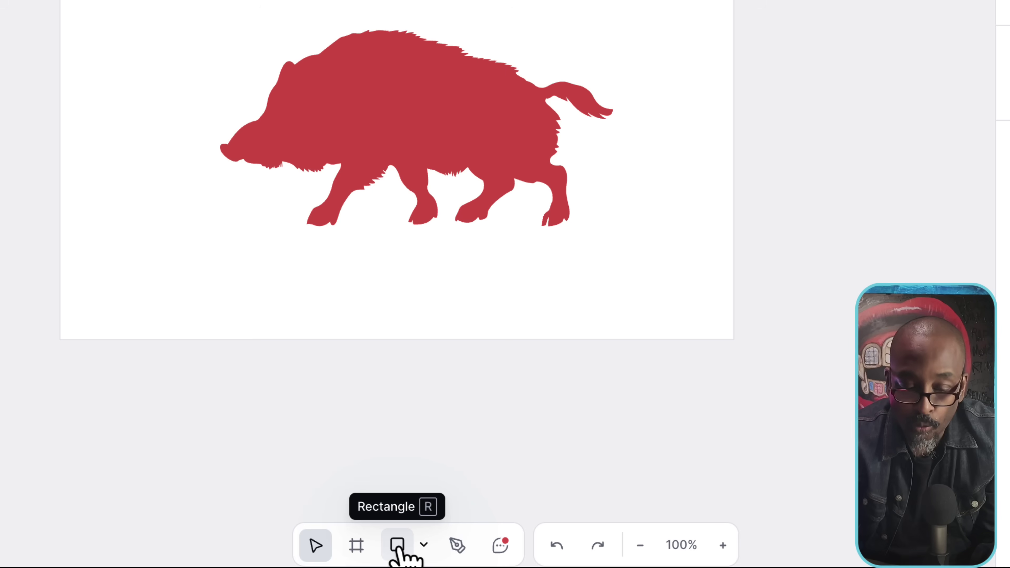
Step: Draw an ellipse below the hog's legs and delete it
{"action": "left_click", "coordinate": [398, 545]}
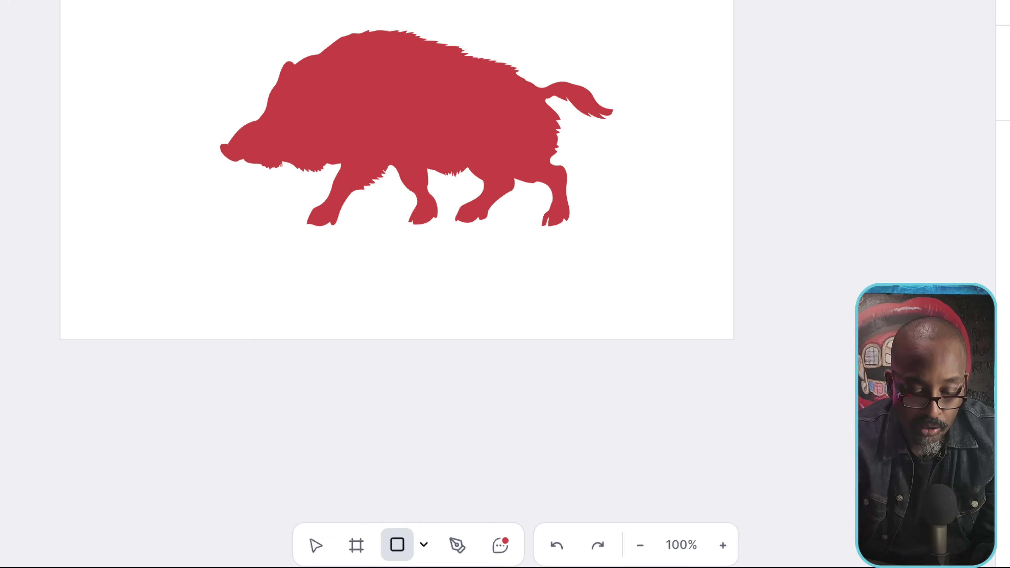
{"action": "left_click", "coordinate": [422, 545]}
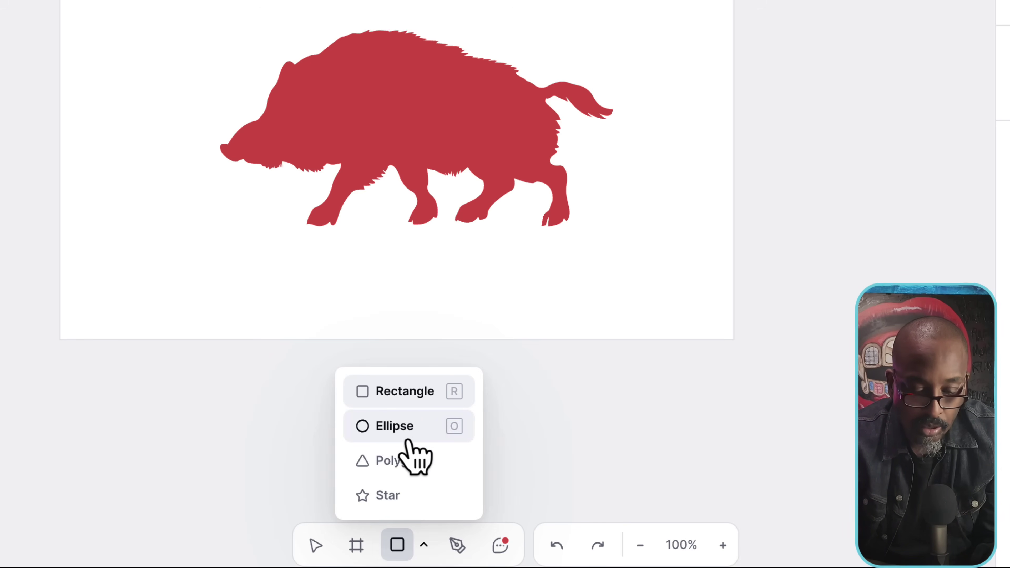
{"action": "left_click", "coordinate": [398, 428]}
{"action": "left_click_drag", "start_coordinate": [350, 306], "coordinate": [436, 235]}
{"action": "key", "text": "Delete"}
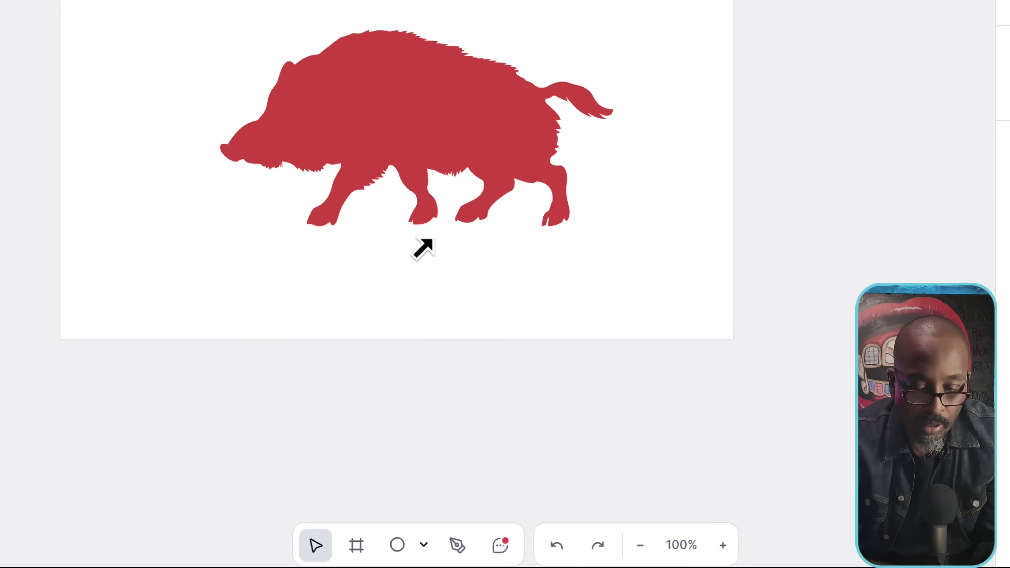
Step: Draw a rectangle about 2.35 by 2.15 in over the hog's tail and set its corner radius to 0.01 in
{"action": "left_click", "coordinate": [413, 542]}
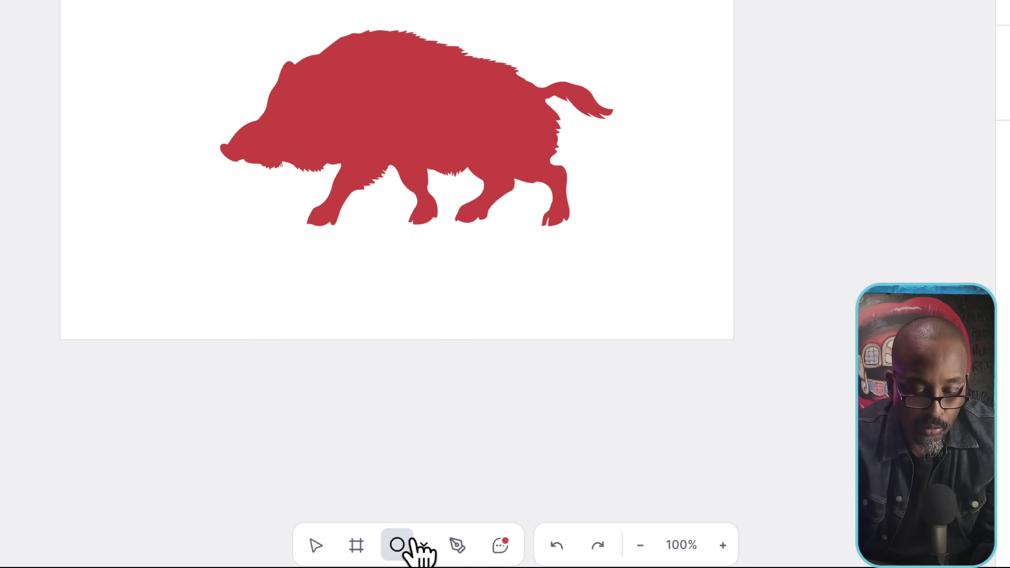
{"action": "left_click", "coordinate": [424, 545]}
{"action": "left_click", "coordinate": [418, 392]}
{"action": "left_click_drag", "start_coordinate": [529, 138], "coordinate": [673, 272]}
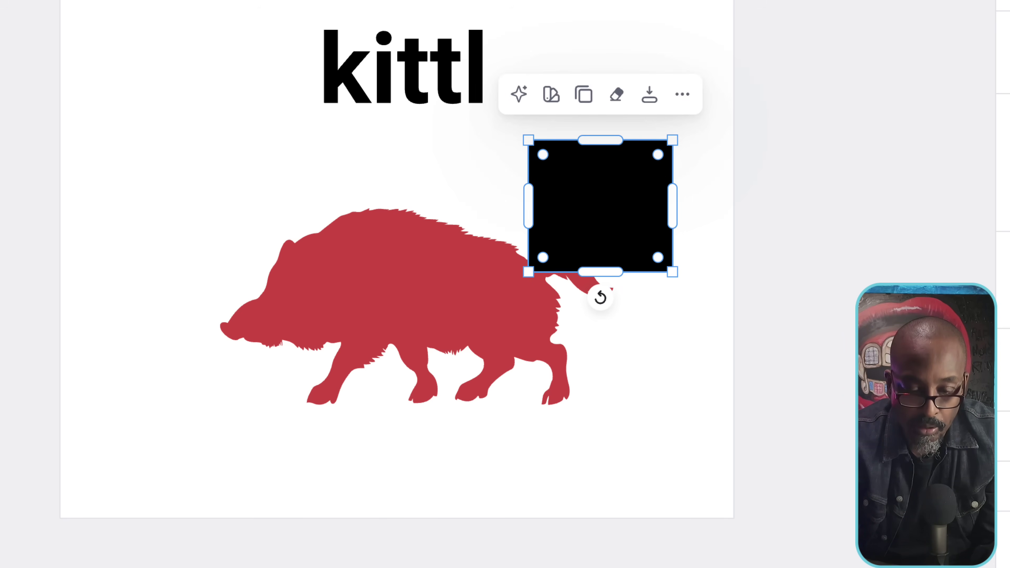
{"action": "scroll", "coordinate": [663, 164], "scroll_direction": "up", "scroll_amount": 5}
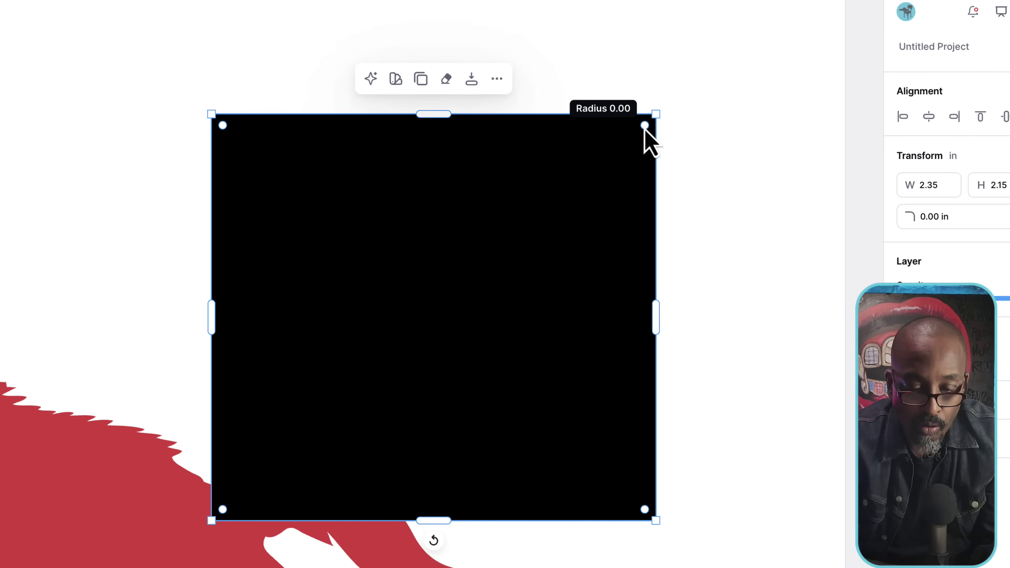
{"action": "mouse_move", "coordinate": [645, 126]}
{"action": "left_mouse_down"}
{"action": "mouse_move", "coordinate": [591, 181]}
{"action": "mouse_move", "coordinate": [644, 125]}
{"action": "mouse_move", "coordinate": [620, 170]}
{"action": "mouse_move", "coordinate": [659, 123]}
{"action": "left_mouse_up"}
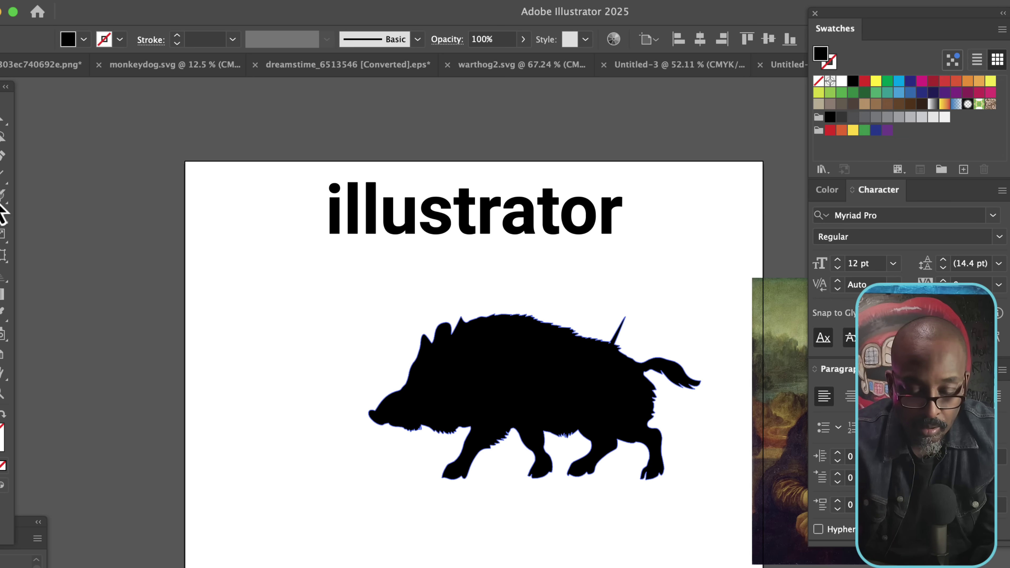
Step: Switch to Illustrator, draw a black rectangle above the hog's tail and try its live corner widget
{"action": "key", "text": "super+equal"}
{"action": "key", "text": "super+equal"}
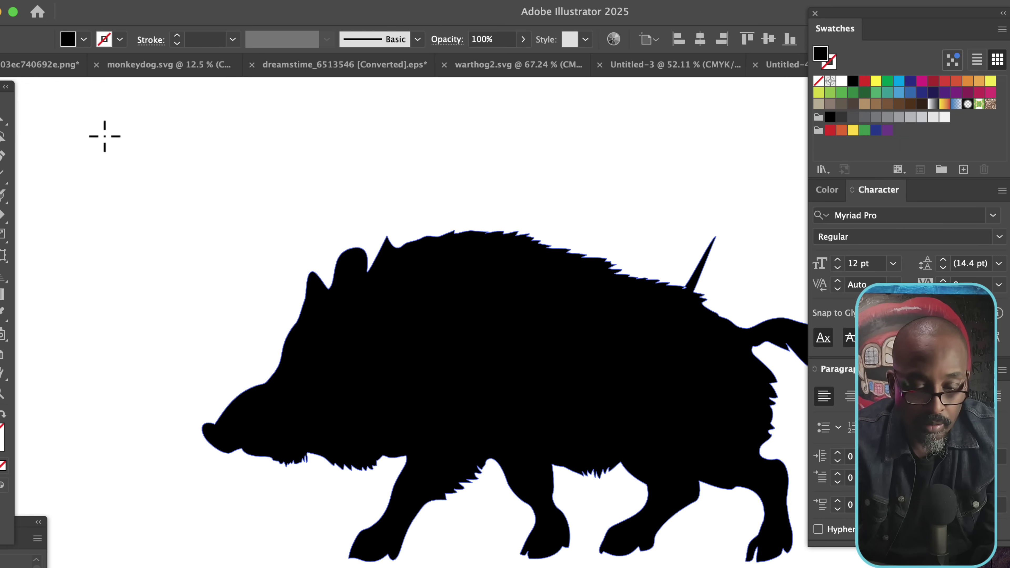
{"action": "scroll", "coordinate": [293, 258], "scroll_direction": "right", "scroll_amount": 5}
{"action": "scroll", "coordinate": [293, 259], "scroll_direction": "up", "scroll_amount": 2}
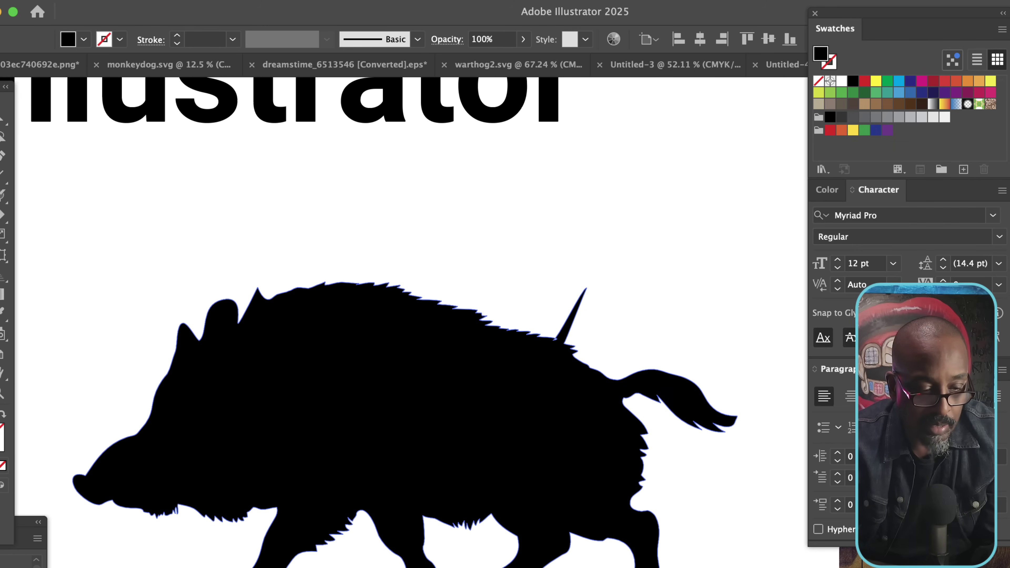
{"action": "left_click_drag", "start_coordinate": [533, 144], "coordinate": [726, 303]}
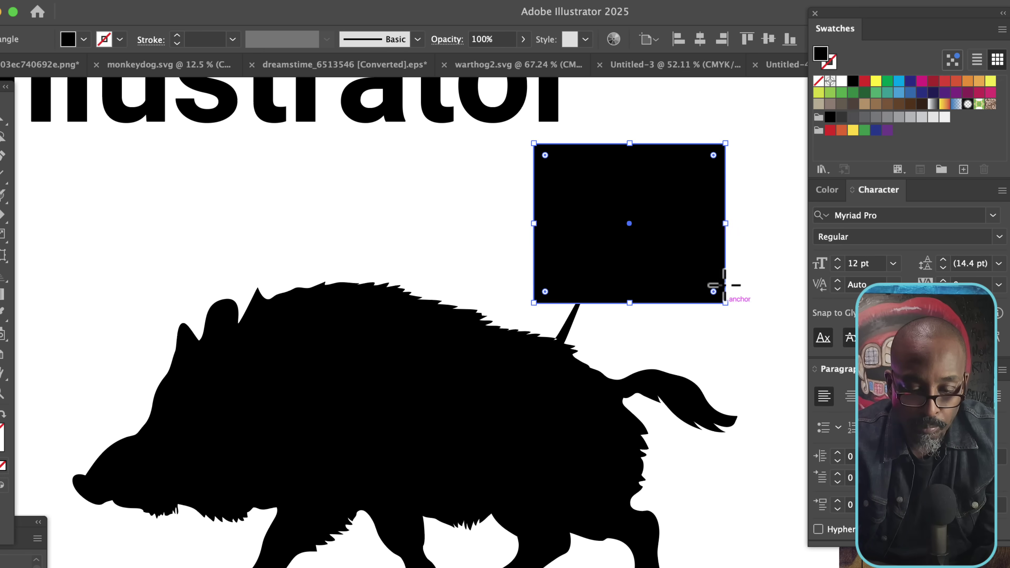
{"action": "left_click_drag", "start_coordinate": [714, 156], "coordinate": [716, 118]}
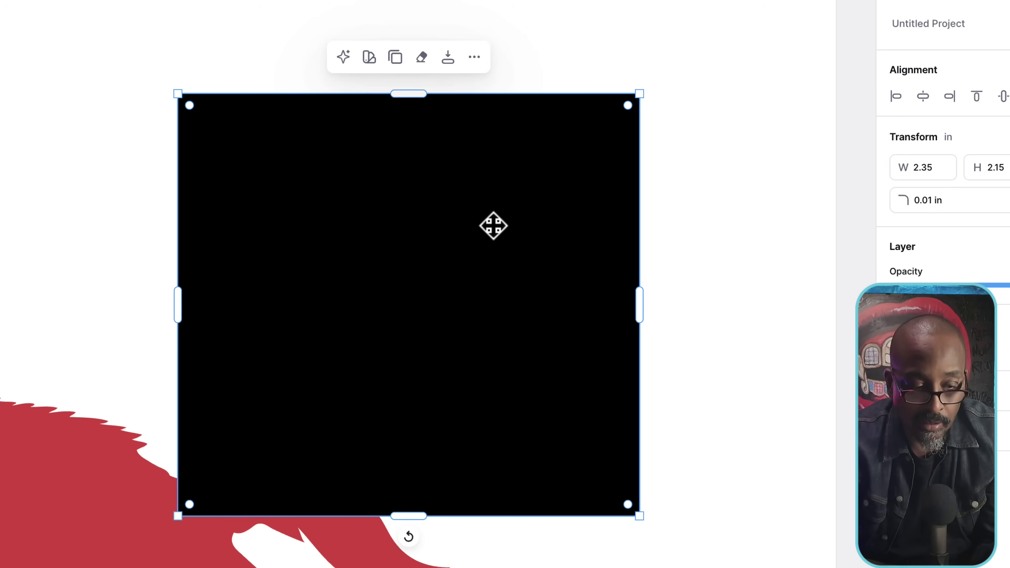
Step: Switch to Kittl, browse the template library's categories and close the library
{"action": "left_click", "coordinate": [18, 95]}
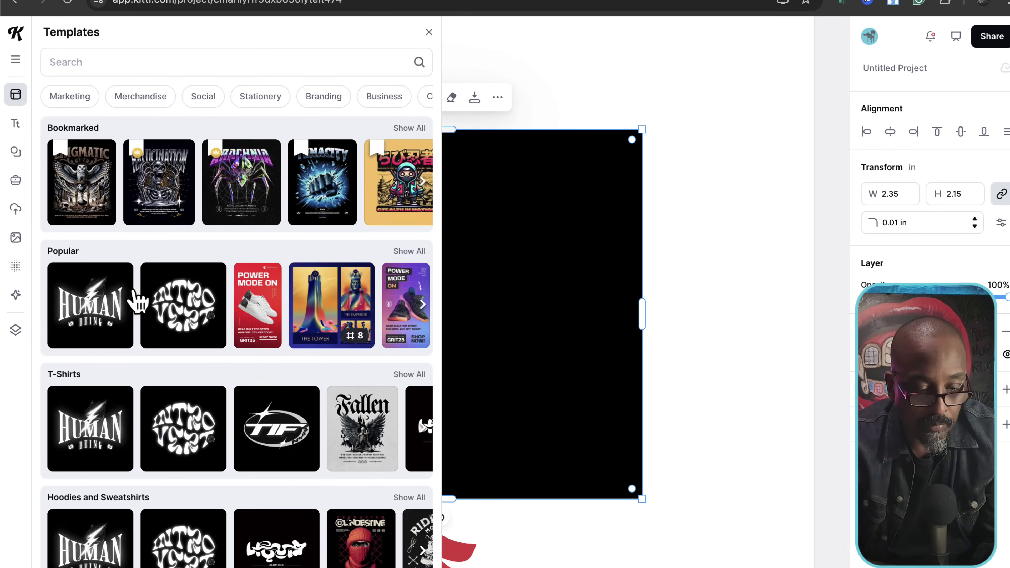
{"action": "scroll", "coordinate": [258, 360], "scroll_direction": "down", "scroll_amount": 4}
{"action": "scroll", "coordinate": [259, 358], "scroll_direction": "down", "scroll_amount": 11}
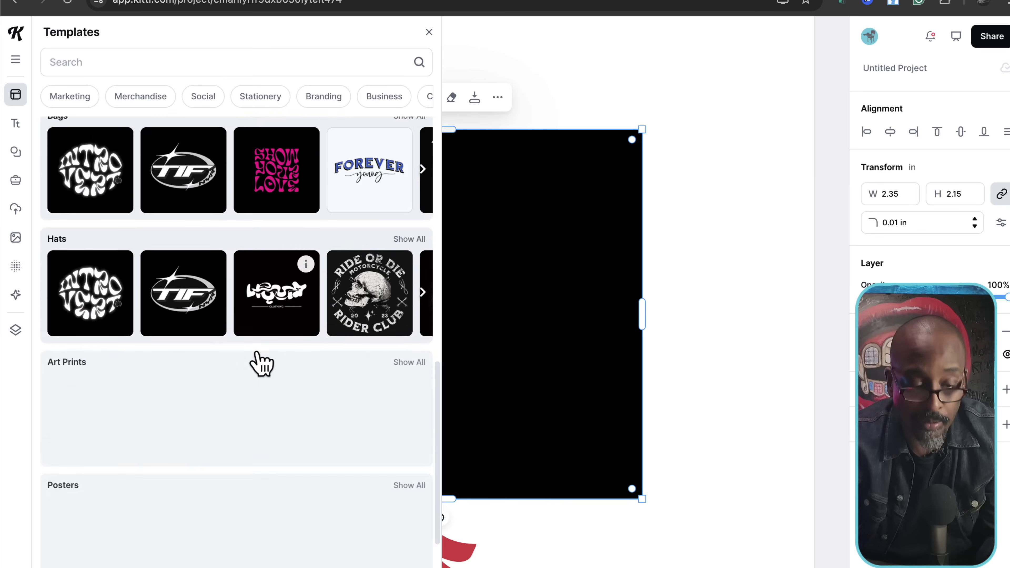
{"action": "scroll", "coordinate": [260, 361], "scroll_direction": "up", "scroll_amount": 4}
{"action": "scroll", "coordinate": [261, 362], "scroll_direction": "up", "scroll_amount": 7}
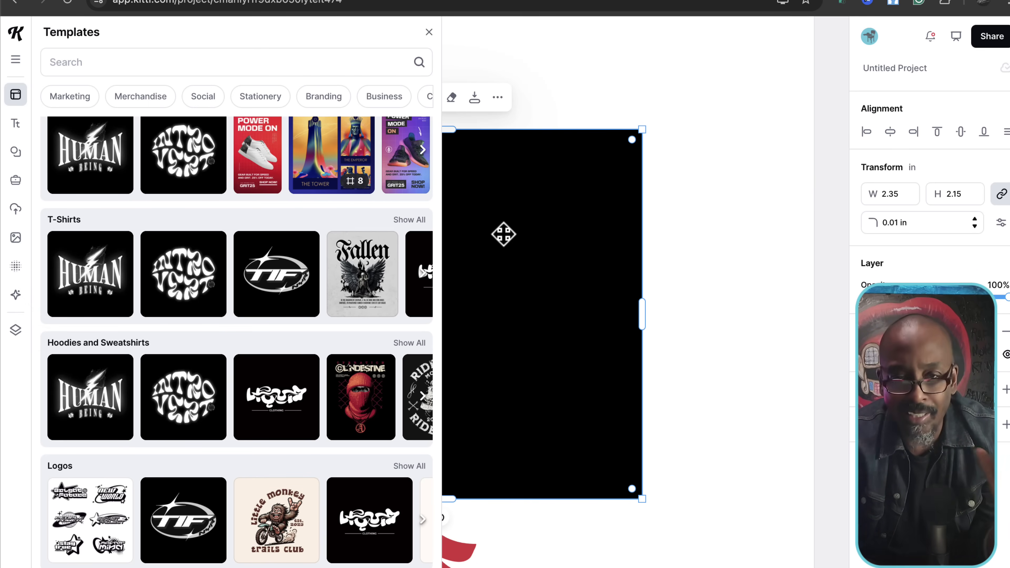
{"action": "left_click", "coordinate": [429, 32]}
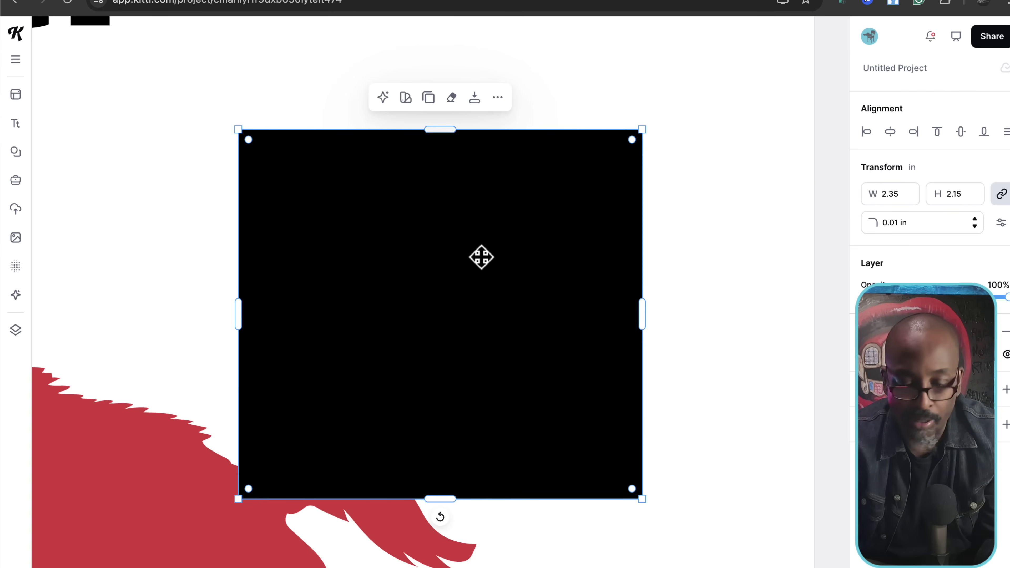
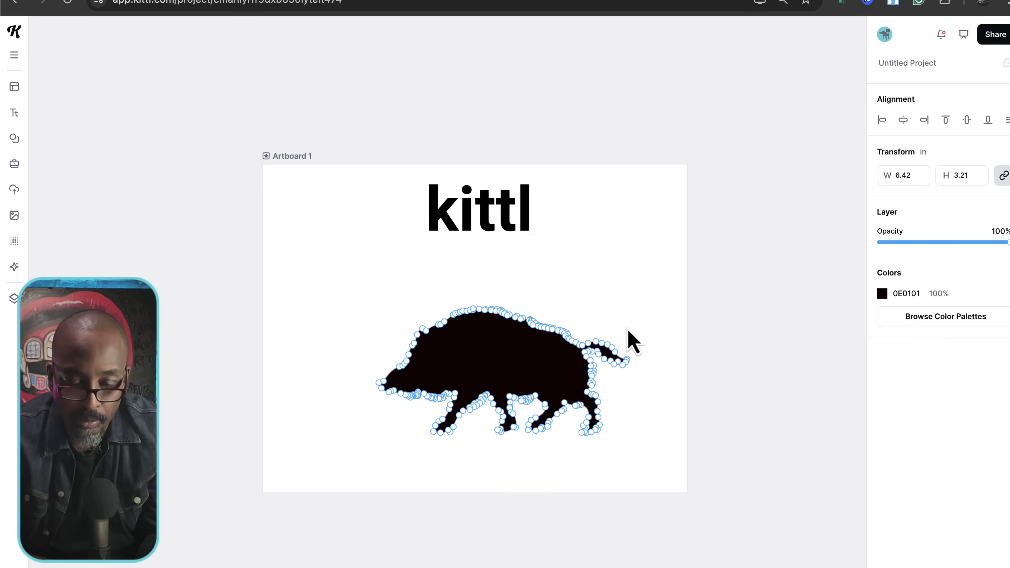
Step: Move the hog slightly up and left on the artboard and scale it down to about 4.69 by 2.35 in
{"action": "key", "text": "Escape"}
{"action": "left_click", "coordinate": [499, 362]}
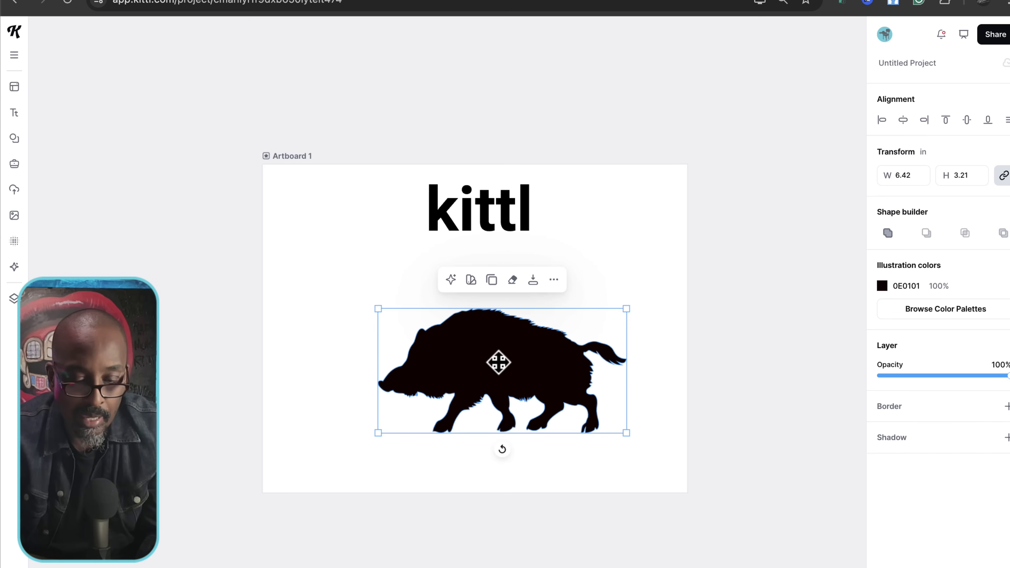
{"action": "double_click", "coordinate": [498, 362]}
{"action": "left_click_drag", "start_coordinate": [473, 373], "coordinate": [451, 355]}
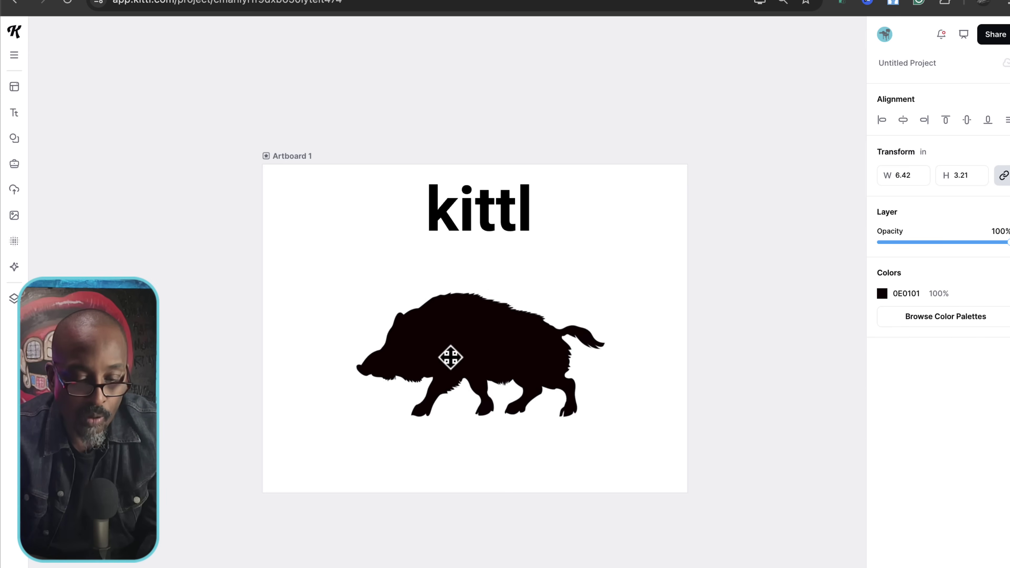
{"action": "key", "text": "Escape"}
{"action": "left_click", "coordinate": [485, 330]}
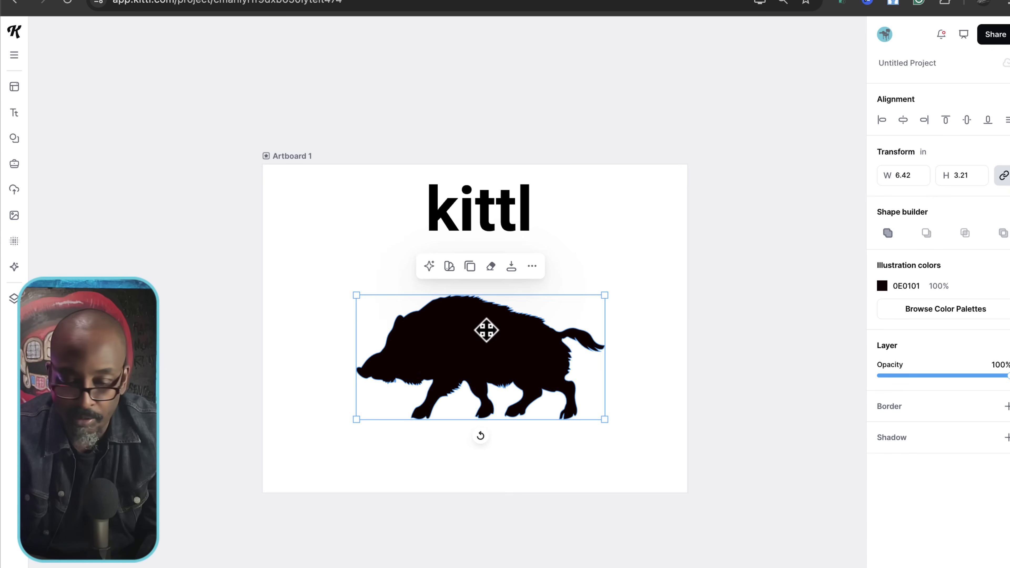
{"action": "left_click_drag", "start_coordinate": [605, 295], "coordinate": [538, 329]}
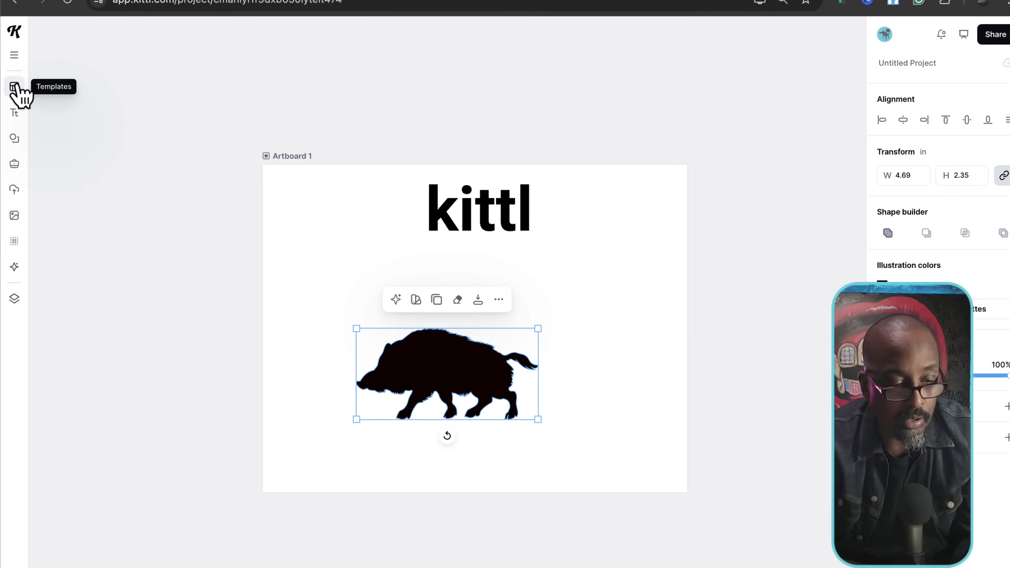
Step: Browse the Vintage text templates, add the Sanborn Coffee lettering to the artboard and close the text library
{"action": "left_click", "coordinate": [14, 113]}
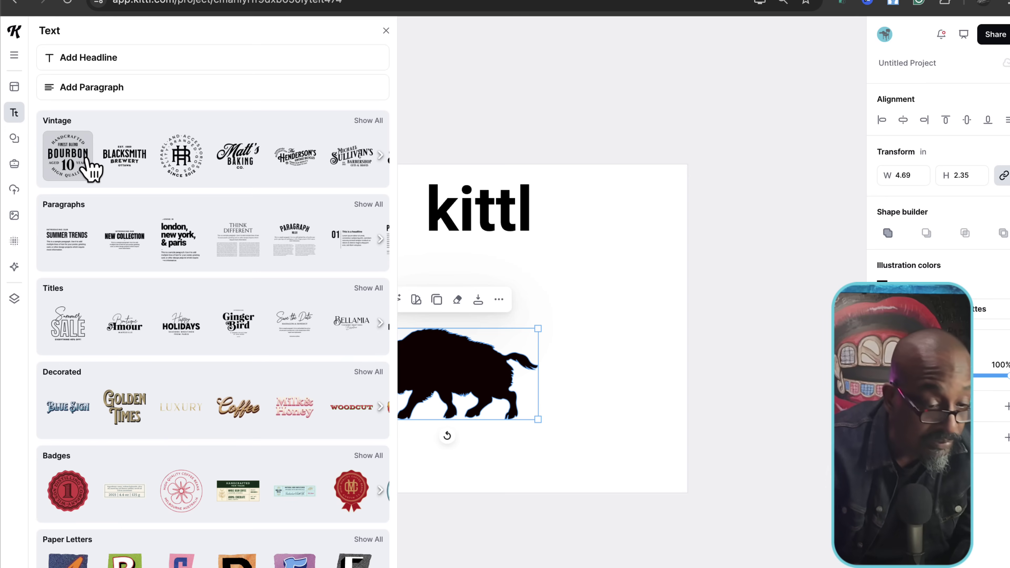
{"action": "left_click", "coordinate": [380, 156]}
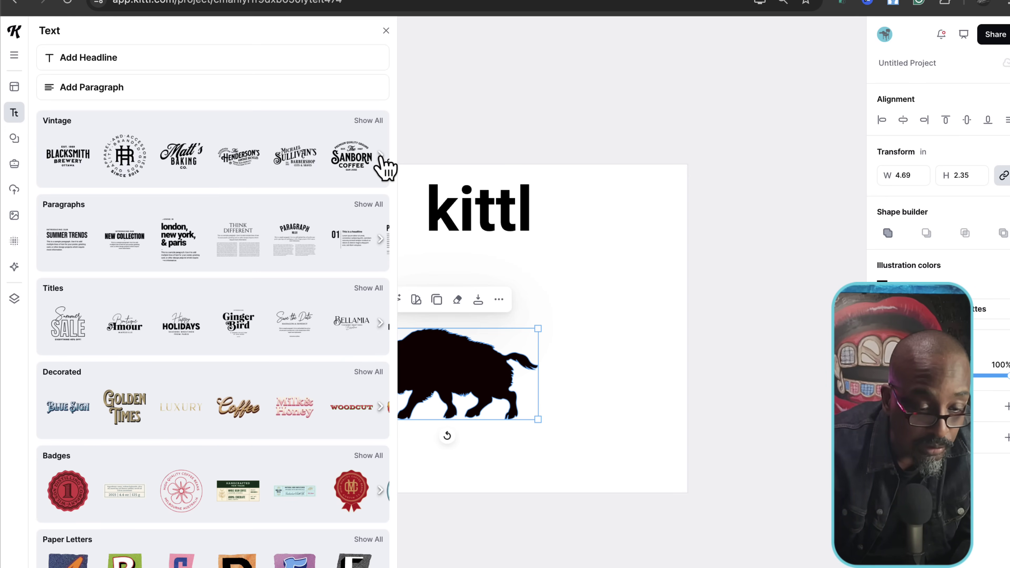
{"action": "left_click", "coordinate": [355, 155]}
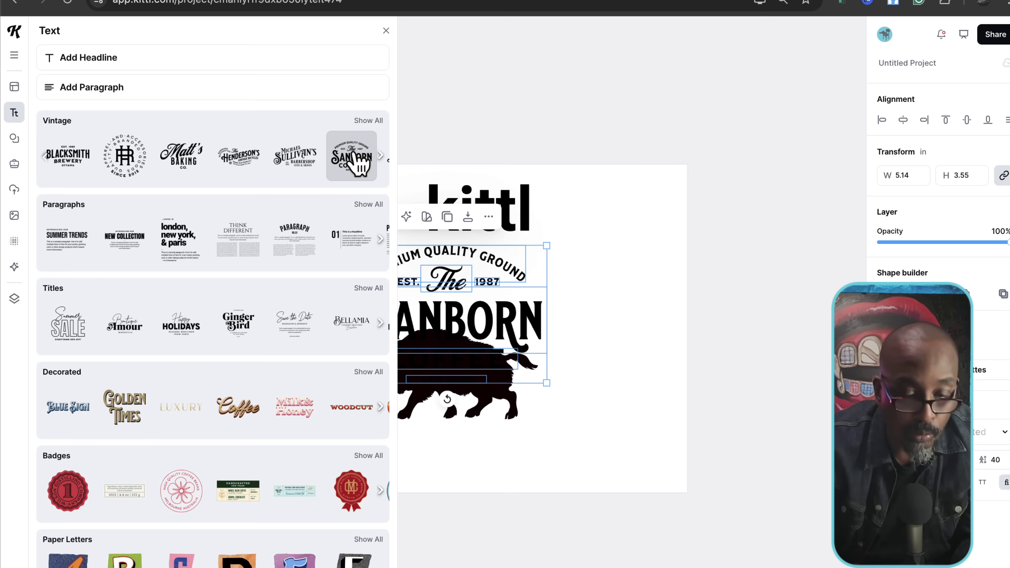
{"action": "left_click", "coordinate": [386, 31]}
Step: Position the Sanborn Coffee lettering in the artboard's upper right area and shift the kittl heading to the upper left
{"action": "left_click_drag", "start_coordinate": [446, 280], "coordinate": [581, 259]}
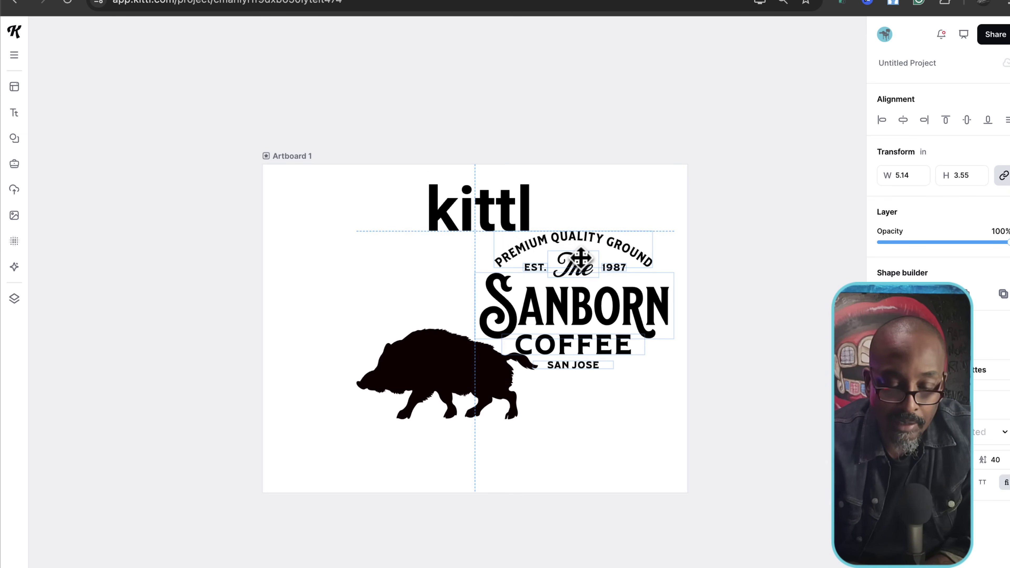
{"action": "left_click_drag", "start_coordinate": [495, 204], "coordinate": [347, 205]}
{"action": "left_click_drag", "start_coordinate": [514, 330], "coordinate": [533, 248]}
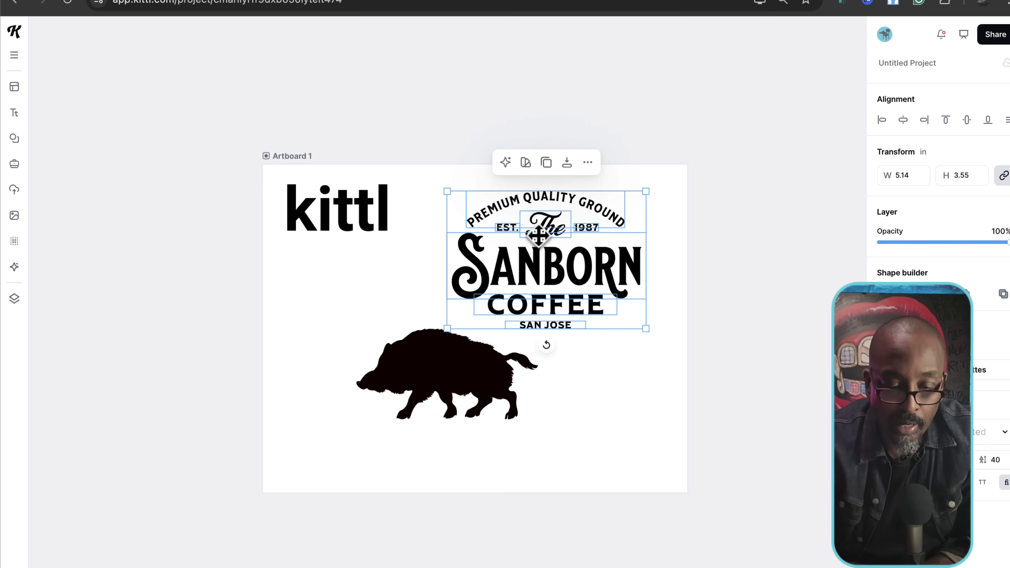
{"action": "left_click", "coordinate": [666, 289]}
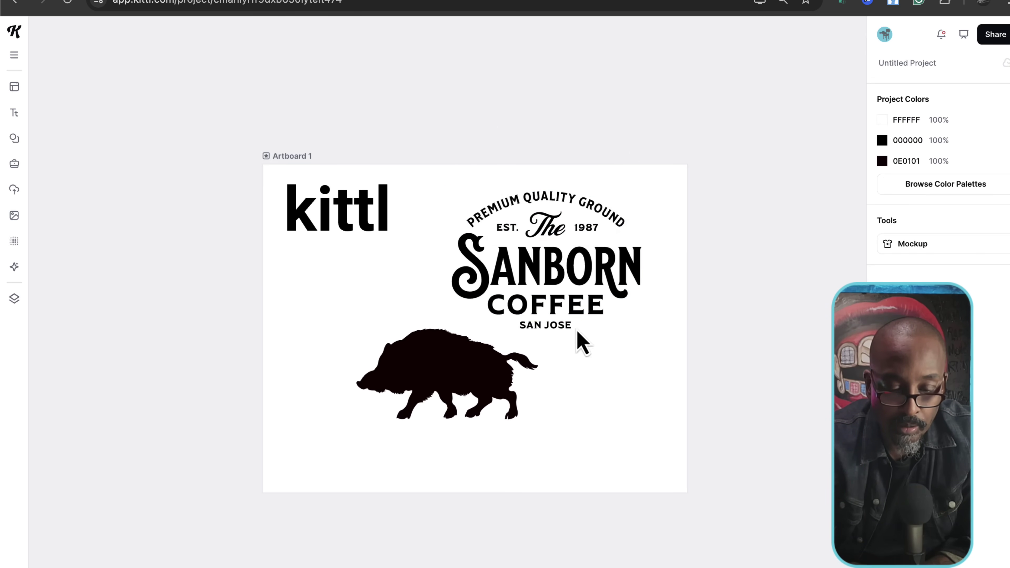
Step: Ungroup the Sanborn Coffee lettering and move COFFEE and SAN JOSE down to the artboard's lower right area
{"action": "left_click", "coordinate": [573, 313]}
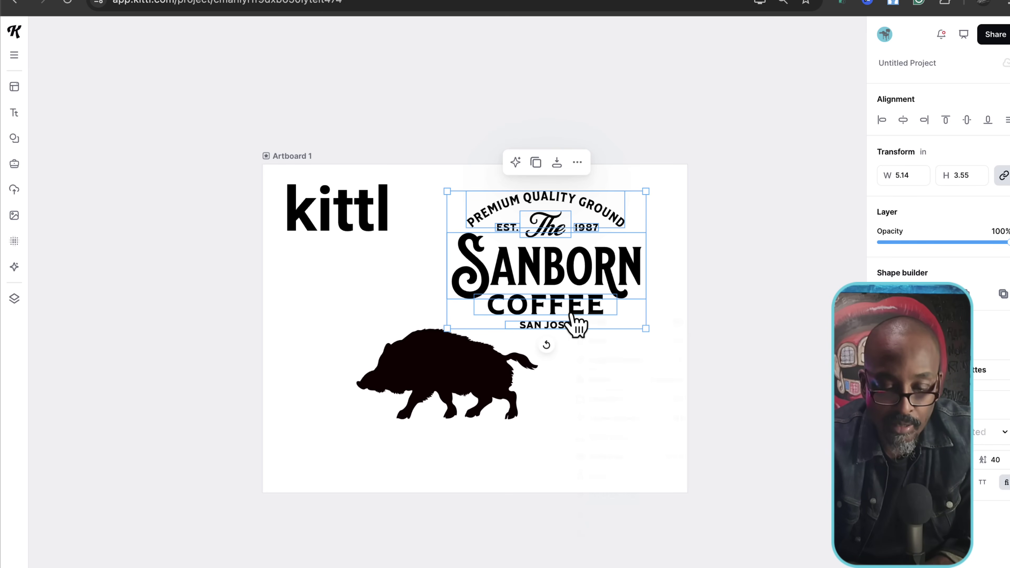
{"action": "right_click", "coordinate": [574, 315]}
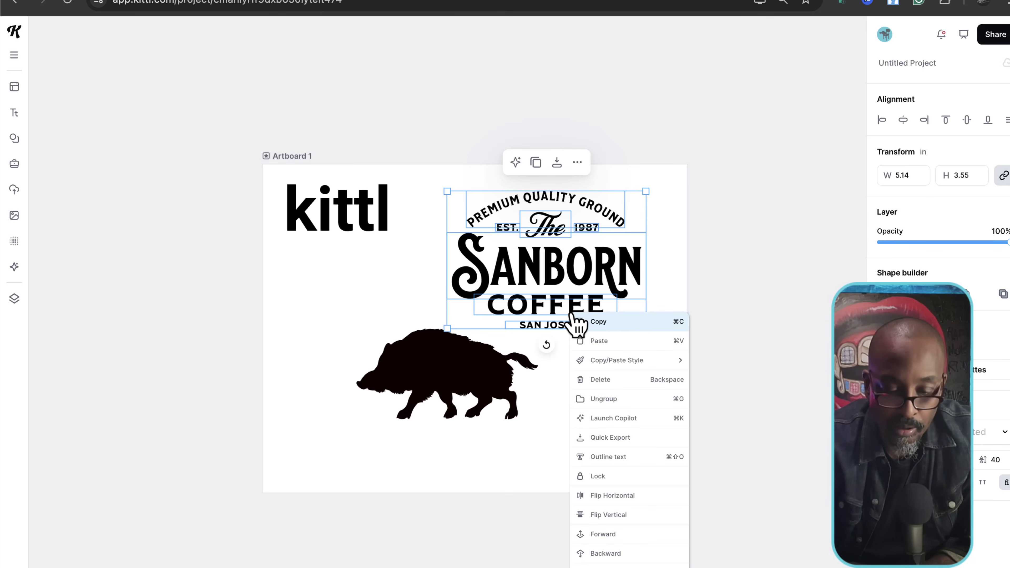
{"action": "left_click", "coordinate": [613, 399]}
{"action": "left_click", "coordinate": [598, 316]}
{"action": "left_click_drag", "start_coordinate": [597, 316], "coordinate": [663, 429]}
{"action": "left_click_drag", "start_coordinate": [559, 332], "coordinate": [635, 385]}
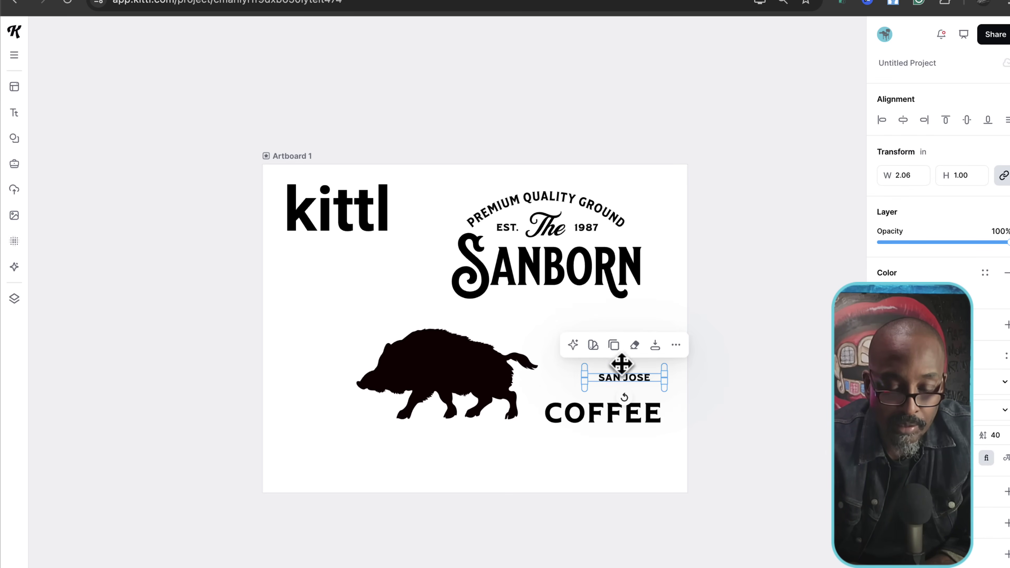
Step: Nudge SANBORN slightly down and place the hog directly beneath it, scaled to about 3.38 by 1.69 in
{"action": "left_click_drag", "start_coordinate": [591, 268], "coordinate": [593, 273]}
{"action": "left_click_drag", "start_coordinate": [500, 344], "coordinate": [559, 320]}
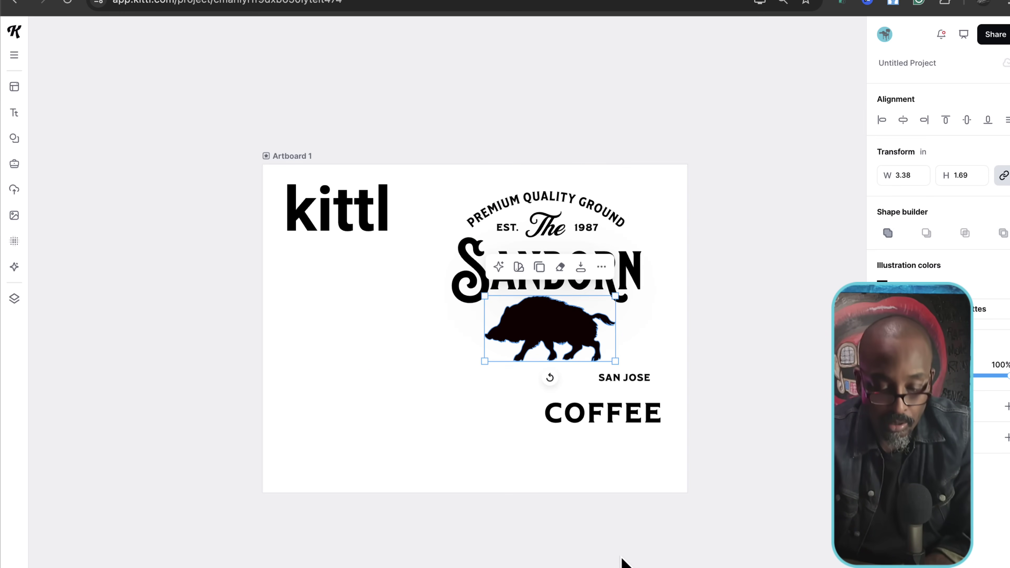
{"action": "scroll", "coordinate": [584, 333], "scroll_direction": "up", "scroll_amount": 4}
{"action": "scroll", "coordinate": [571, 444], "scroll_direction": "down", "scroll_amount": 4}
Step: Replace the word SANBORN with WARTHOG in the lettering
{"action": "left_click_drag", "start_coordinate": [600, 244], "coordinate": [548, 226]}
{"action": "double_click", "coordinate": [548, 223]}
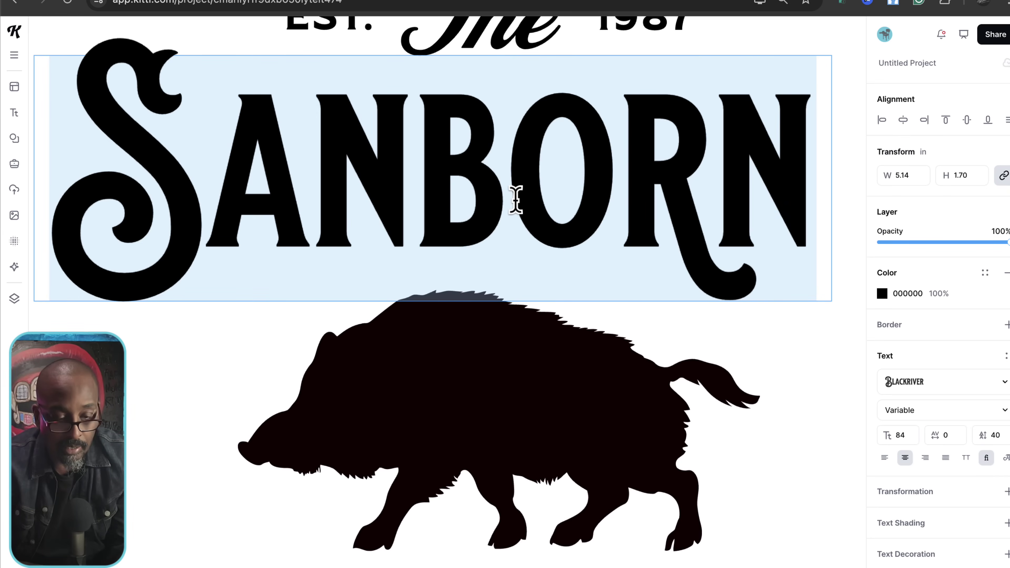
{"action": "type", "text": "WA"}
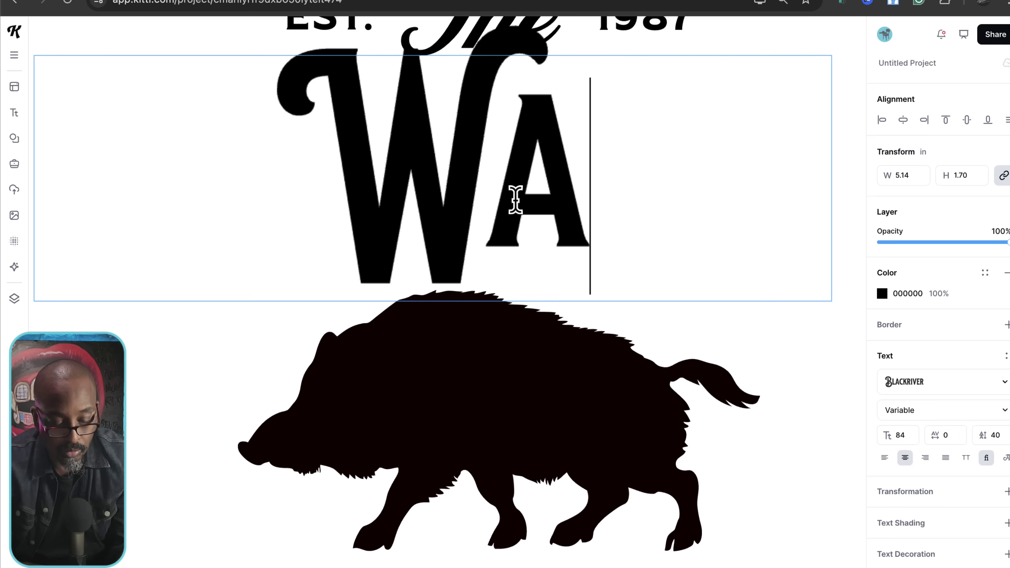
{"action": "type", "text": "RTHOG"}
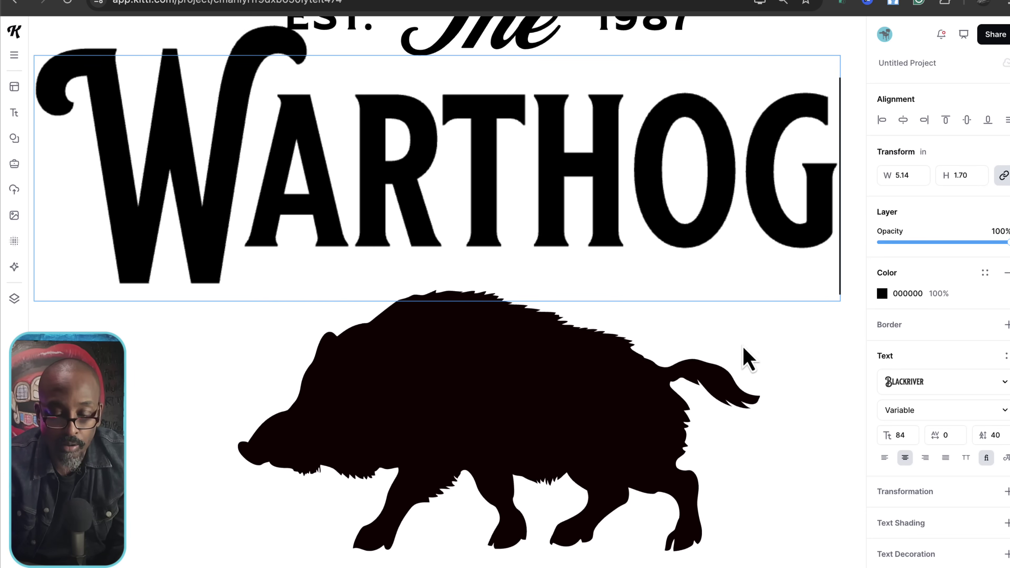
{"action": "key", "text": "Escape"}
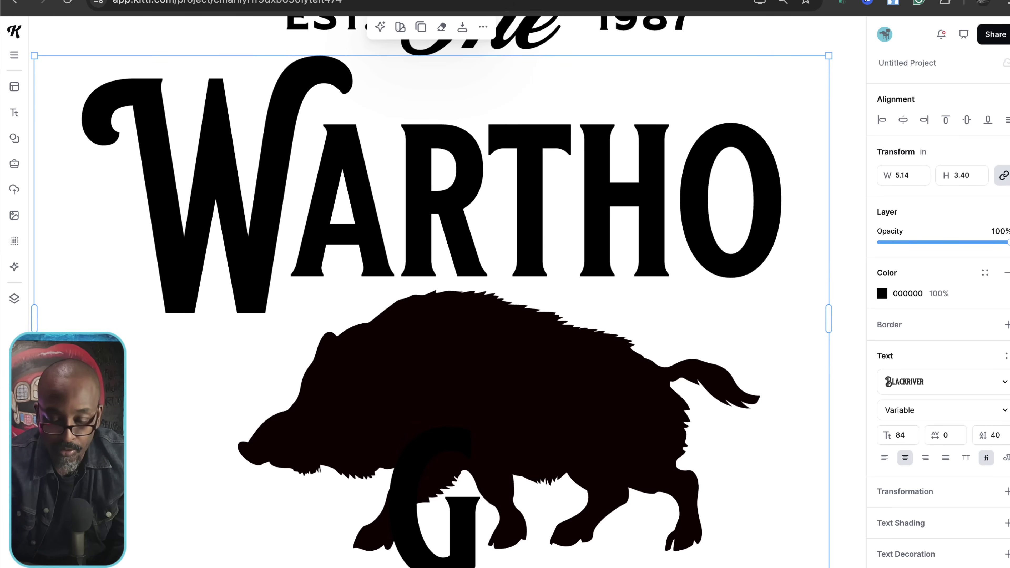
{"action": "key", "text": "super+minus"}
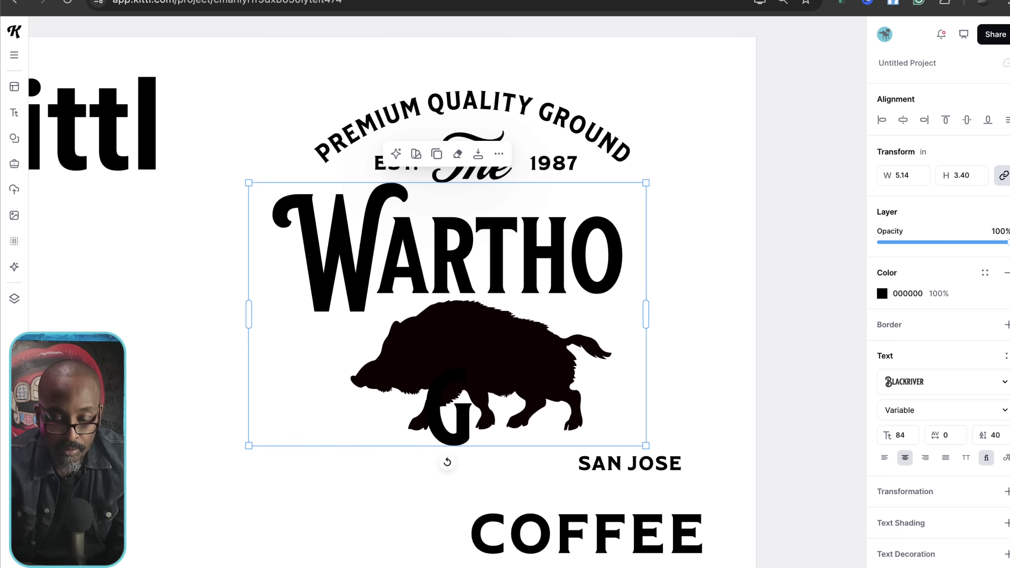
Step: Widen the WARTHOG text box so the word fits on one line, centre it beneath "The" and move the hog up against it
{"action": "left_click_drag", "start_coordinate": [588, 264], "coordinate": [376, 268]}
{"action": "left_click_drag", "start_coordinate": [422, 320], "coordinate": [479, 318]}
{"action": "left_click_drag", "start_coordinate": [435, 258], "coordinate": [629, 244]}
{"action": "mouse_move", "coordinate": [542, 368]}
{"action": "left_mouse_down"}
{"action": "mouse_move", "coordinate": [542, 345]}
{"action": "mouse_move", "coordinate": [542, 355]}
{"action": "left_mouse_up"}
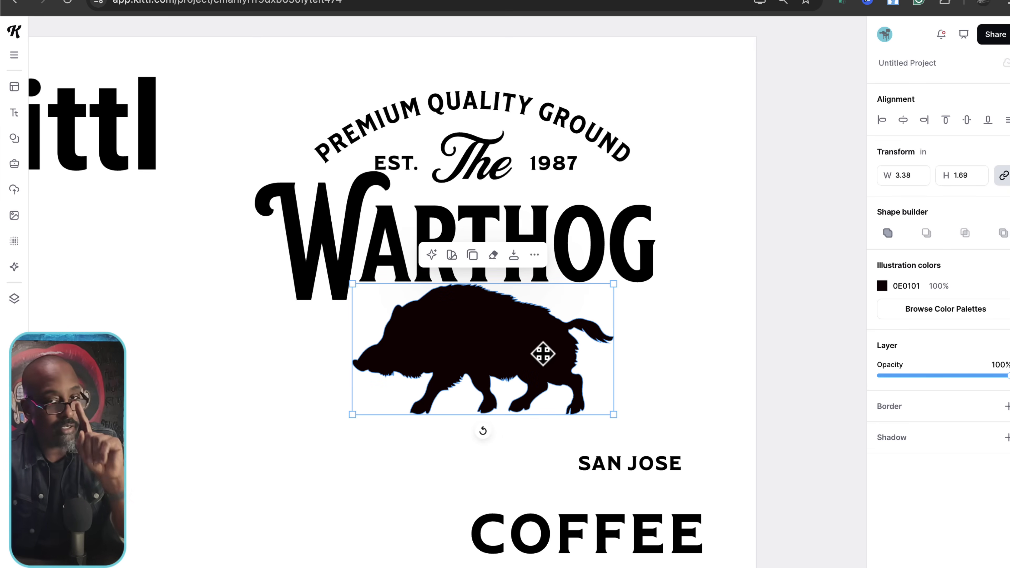
{"action": "left_click", "coordinate": [492, 229]}
{"action": "left_click_drag", "start_coordinate": [492, 229], "coordinate": [481, 232]}
{"action": "left_click", "coordinate": [627, 232]}
{"action": "left_click", "coordinate": [620, 230]}
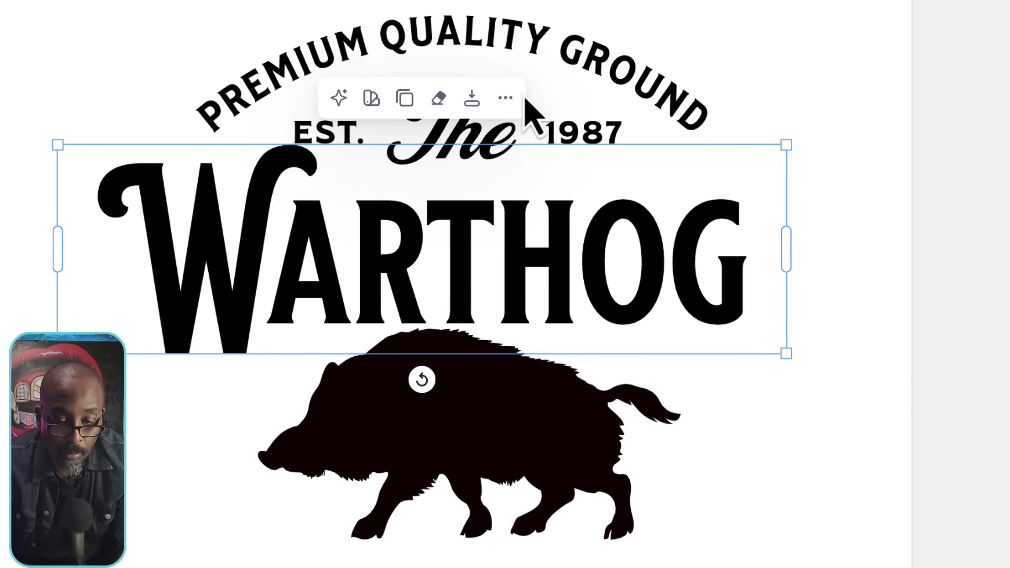
Step: Convert the WARTHOG text to outlines and open the letter G for node editing
{"action": "left_click", "coordinate": [506, 98]}
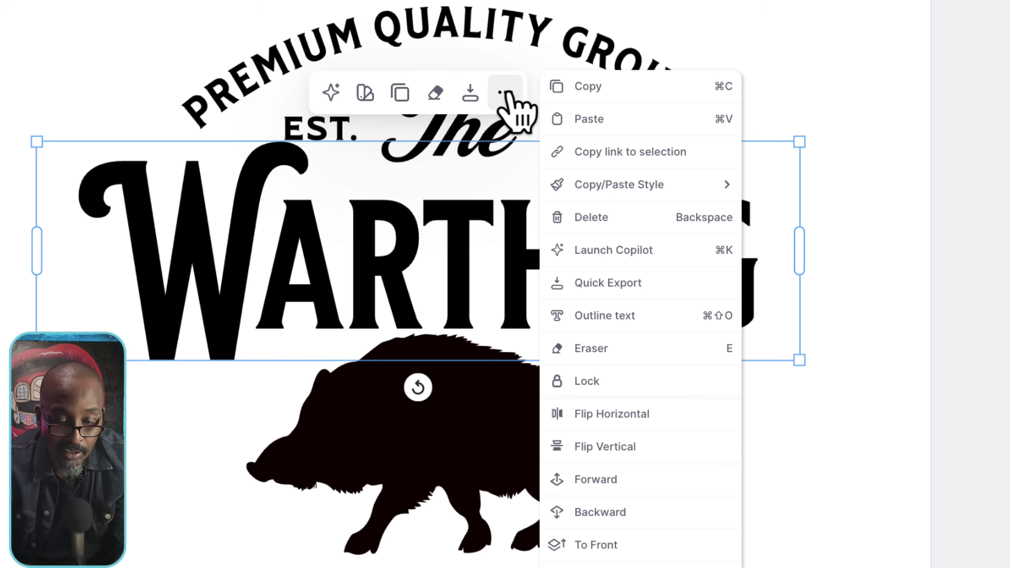
{"action": "left_click", "coordinate": [612, 316]}
{"action": "mouse_move", "coordinate": [703, 289]}
{"action": "left_mouse_down"}
{"action": "mouse_move", "coordinate": [691, 304]}
{"action": "mouse_move", "coordinate": [709, 293]}
{"action": "left_mouse_up"}
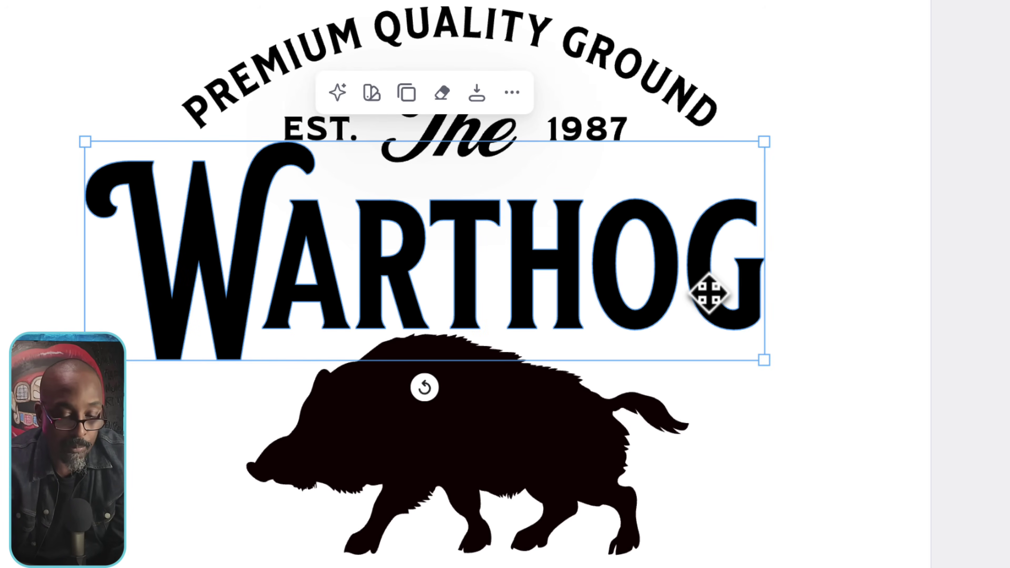
{"action": "left_click", "coordinate": [703, 261]}
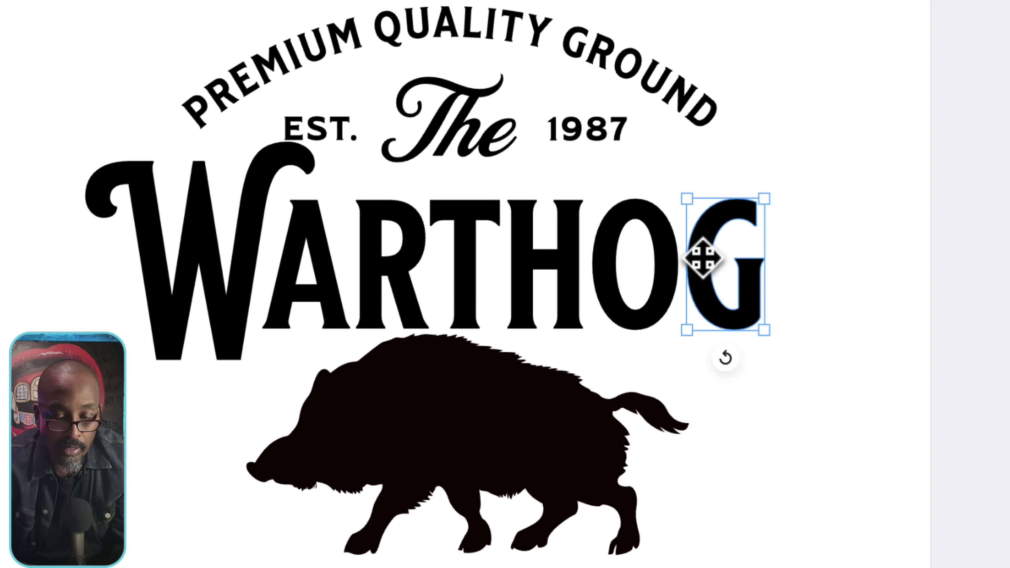
{"action": "double_click", "coordinate": [707, 237]}
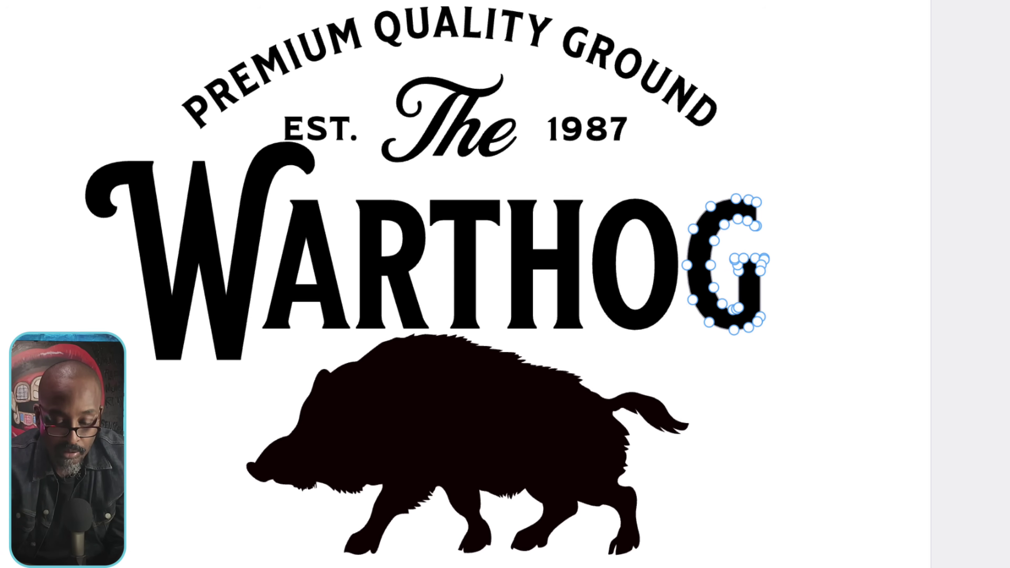
{"action": "key", "text": "ctrl+equal"}
{"action": "key", "text": "ctrl+equal"}
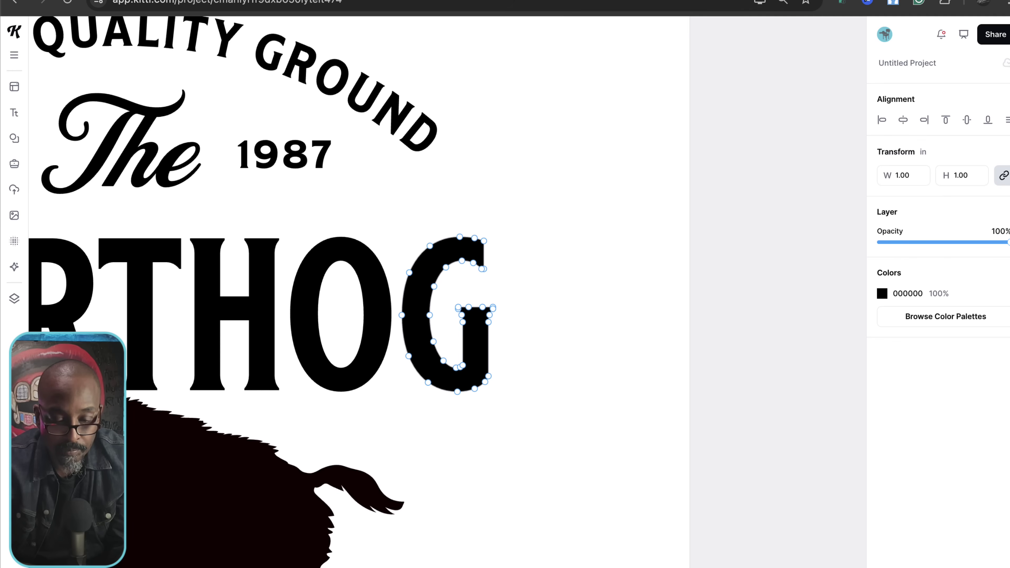
Step: Nudge the outlined letter W slightly down and to the right
{"action": "scroll", "coordinate": [379, 412], "scroll_direction": "down", "scroll_amount": 5}
{"action": "scroll", "coordinate": [379, 413], "scroll_direction": "left", "scroll_amount": 3}
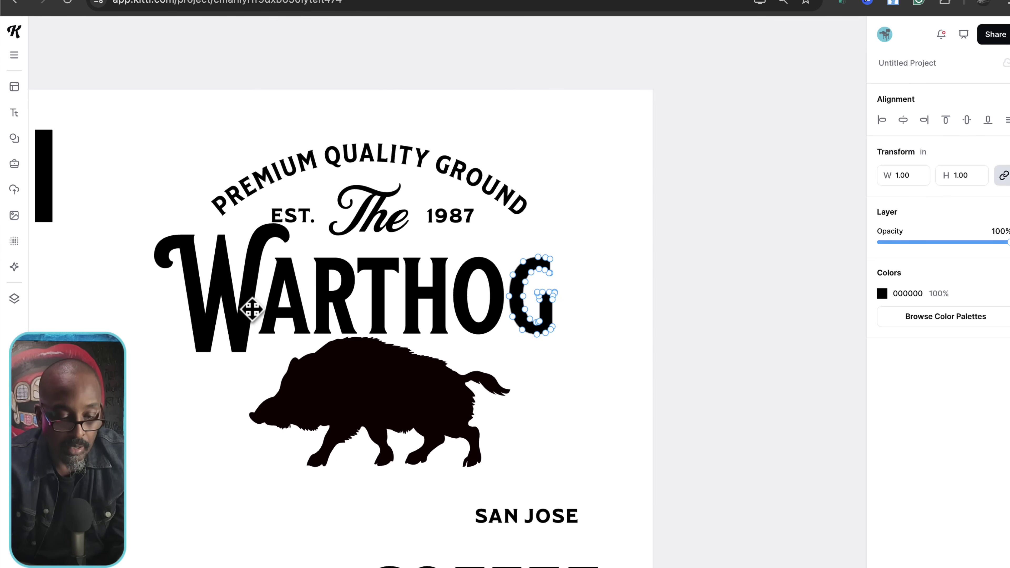
{"action": "left_click", "coordinate": [251, 305]}
{"action": "left_click_drag", "start_coordinate": [250, 304], "coordinate": [252, 308]}
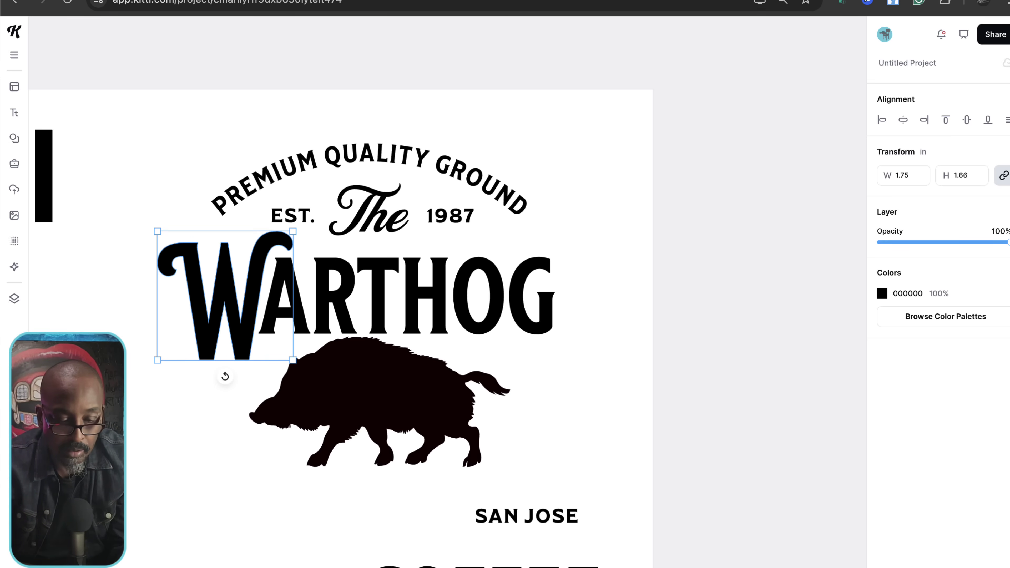
Step: Extend the W's left leg downward by moving its lower nodes, making the letter about 2.17 in tall
{"action": "scroll", "coordinate": [480, 478], "scroll_direction": "up", "scroll_amount": 5}
{"action": "scroll", "coordinate": [486, 303], "scroll_direction": "right", "scroll_amount": 3}
{"action": "scroll", "coordinate": [486, 304], "scroll_direction": "up", "scroll_amount": 2}
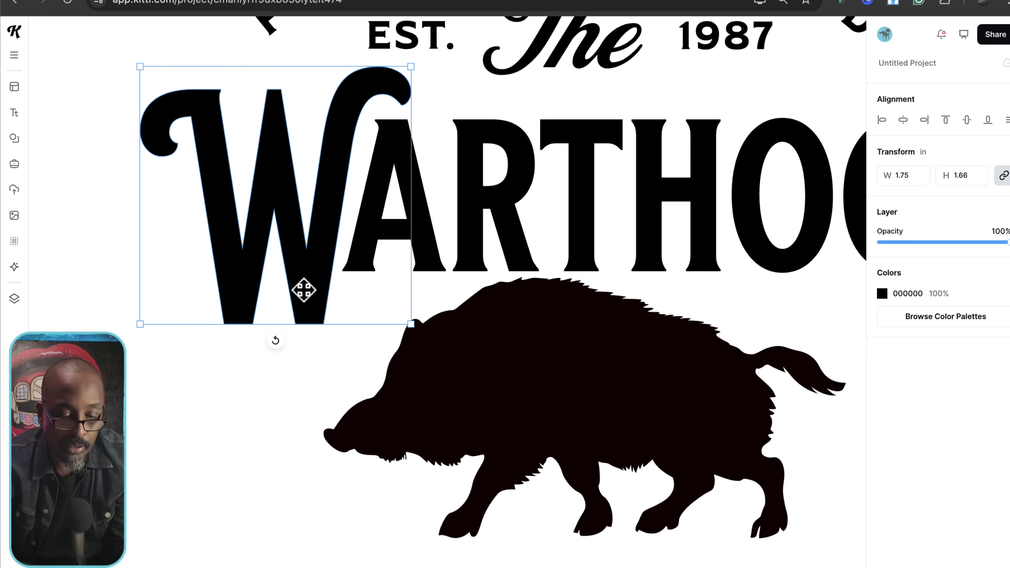
{"action": "double_click", "coordinate": [304, 289]}
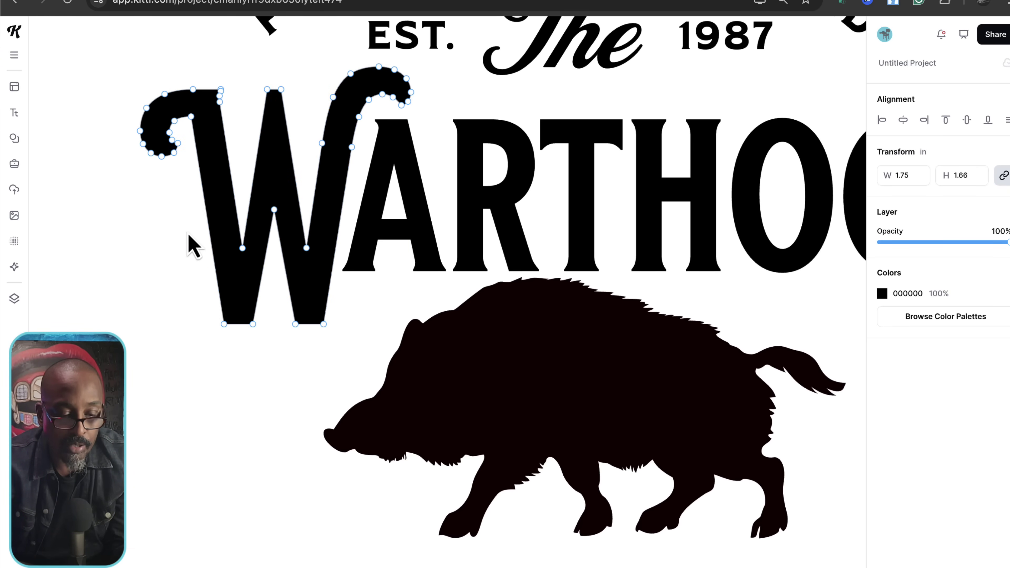
{"action": "left_click_drag", "start_coordinate": [186, 230], "coordinate": [267, 360]}
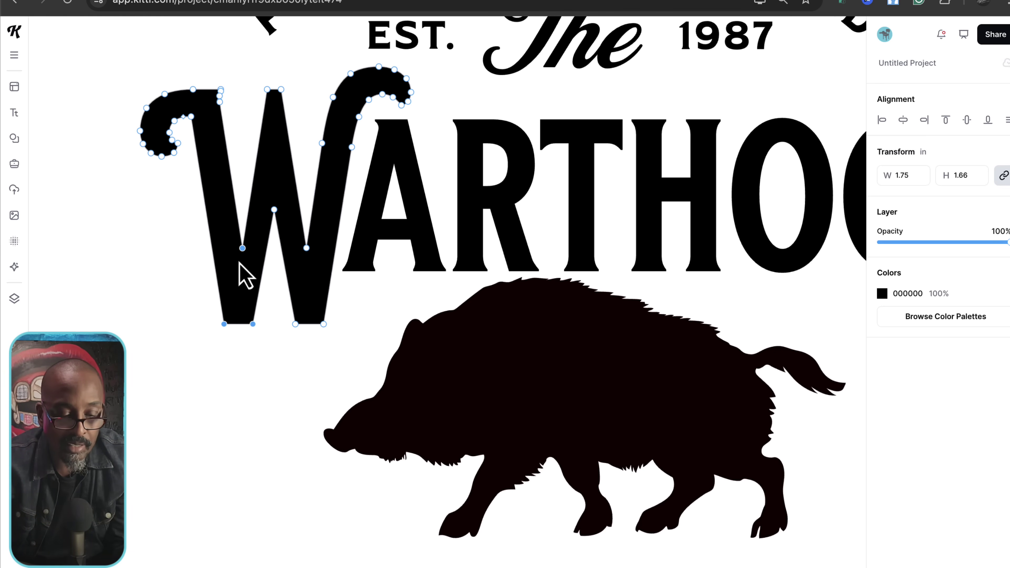
{"action": "left_click_drag", "start_coordinate": [253, 331], "coordinate": [256, 418]}
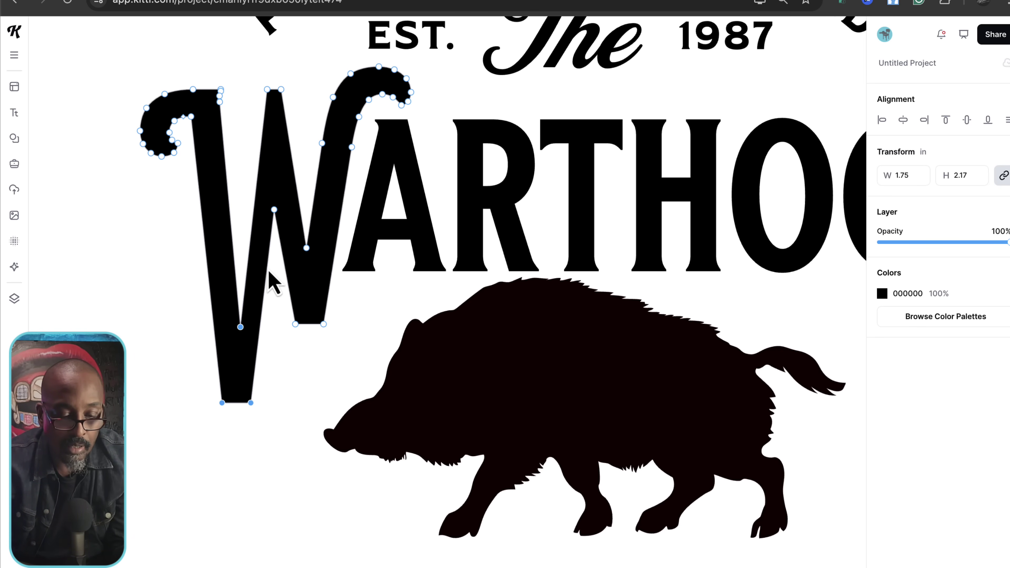
{"action": "key", "text": "Escape"}
Step: Nudge the W slightly down and extend its right leg to just above the left leg's end by moving its lower nodes
{"action": "left_click_drag", "start_coordinate": [335, 351], "coordinate": [307, 273]}
{"action": "left_click", "coordinate": [307, 273]}
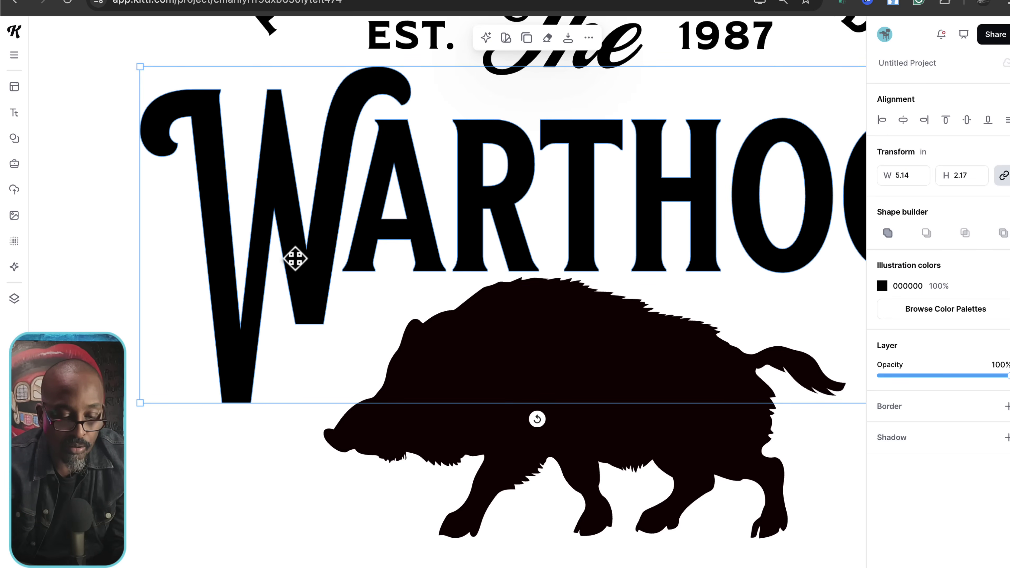
{"action": "left_click", "coordinate": [286, 217]}
{"action": "double_click", "coordinate": [286, 217]}
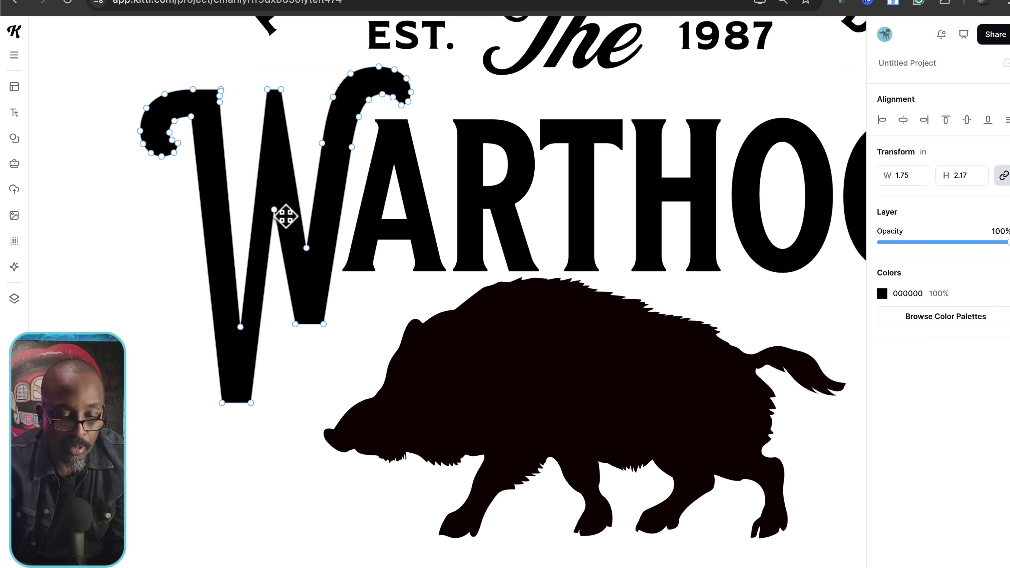
{"action": "left_click_drag", "start_coordinate": [287, 233], "coordinate": [287, 237]}
{"action": "left_click_drag", "start_coordinate": [307, 335], "coordinate": [285, 244]}
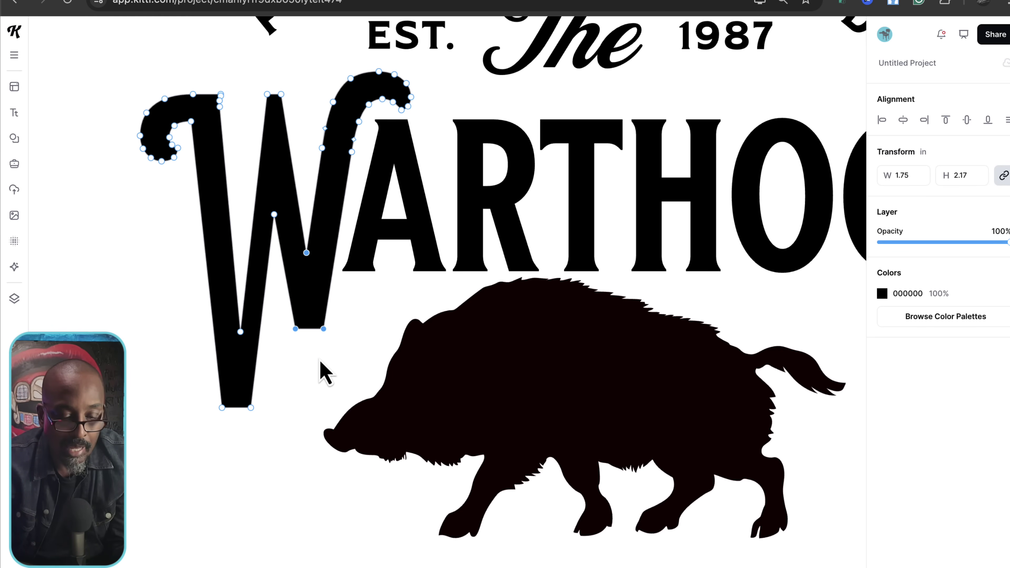
{"action": "left_click_drag", "start_coordinate": [324, 331], "coordinate": [323, 374]}
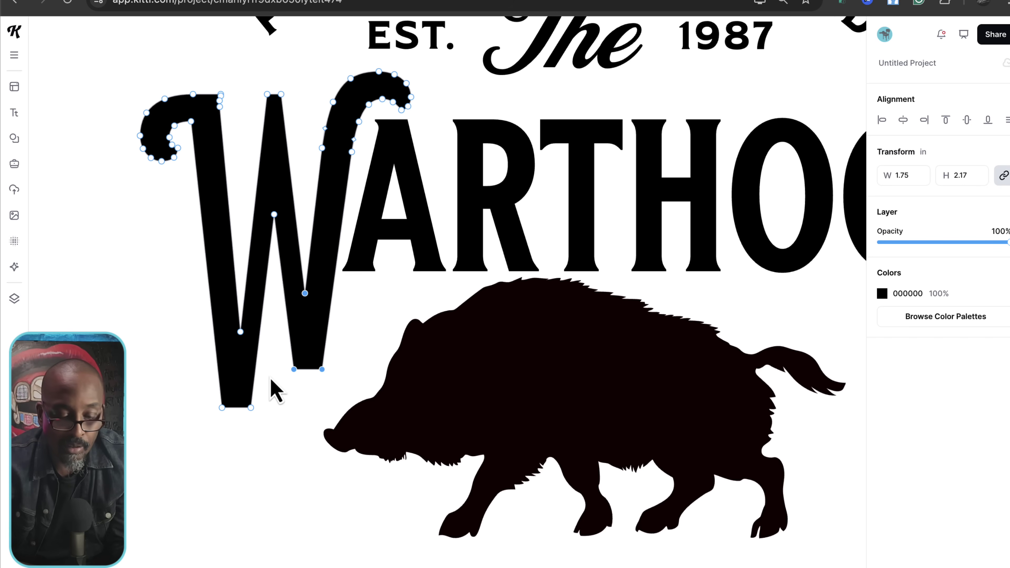
Step: Slant the ends of both W legs by raising the right corner node of each, and leave node editing
{"action": "left_click_drag", "start_coordinate": [213, 401], "coordinate": [251, 398]}
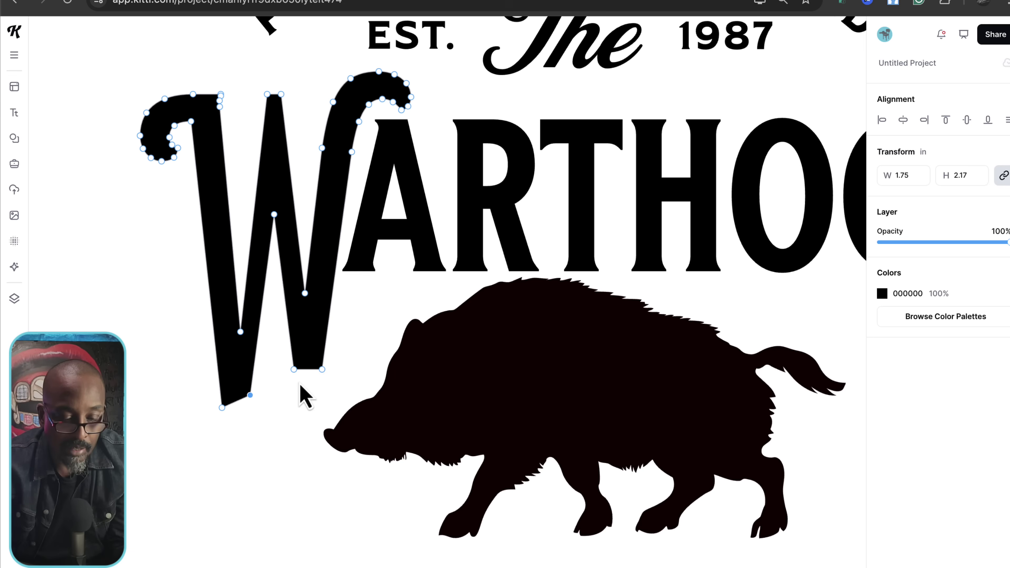
{"action": "left_click_drag", "start_coordinate": [323, 372], "coordinate": [323, 362]}
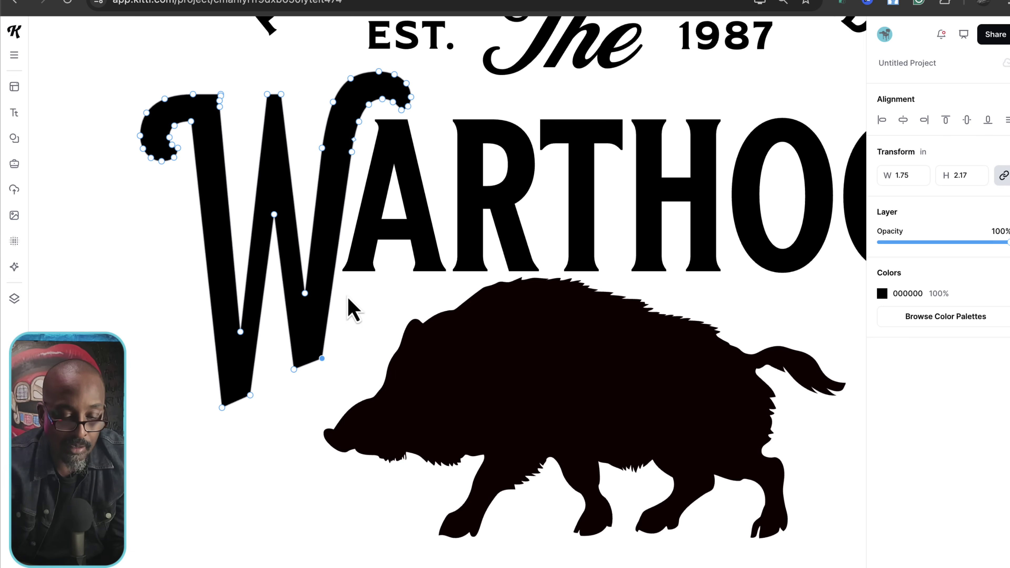
{"action": "left_click", "coordinate": [362, 265]}
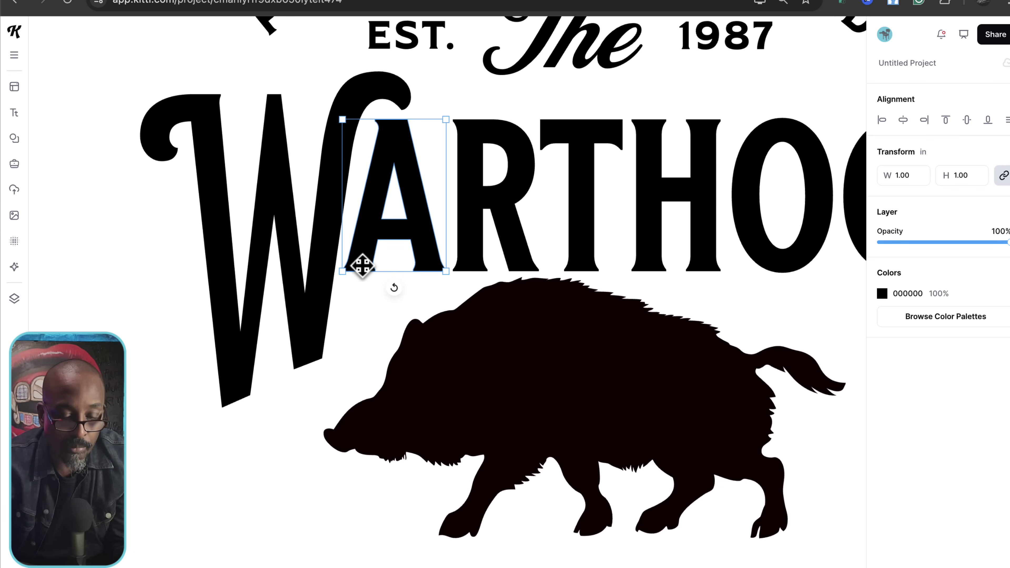
Step: Extend the A's left leg downward and slant its end up to the right using its lower nodes, making the letter about 1.32 in tall
{"action": "double_click", "coordinate": [363, 259]}
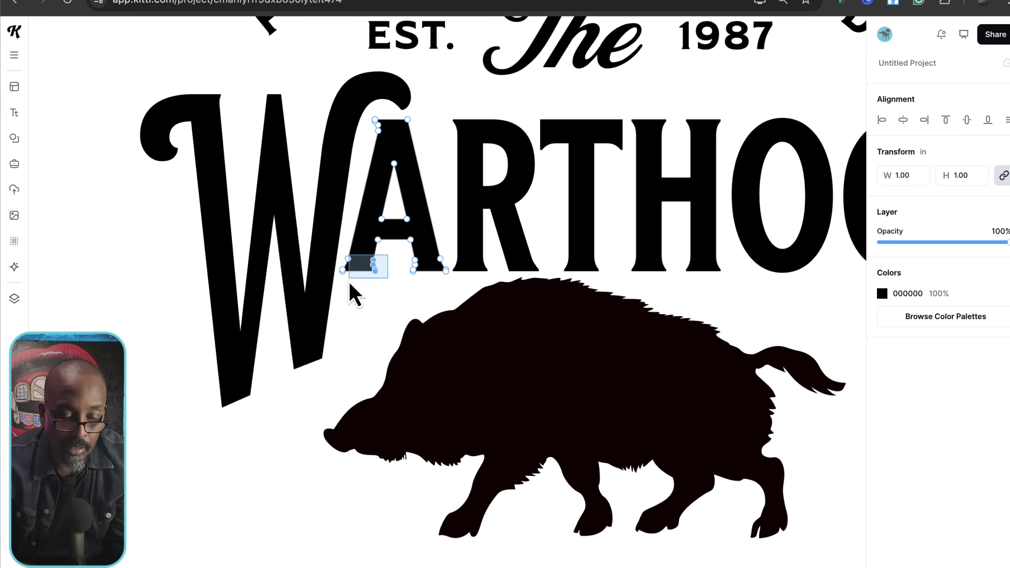
{"action": "left_click_drag", "start_coordinate": [342, 291], "coordinate": [371, 303]}
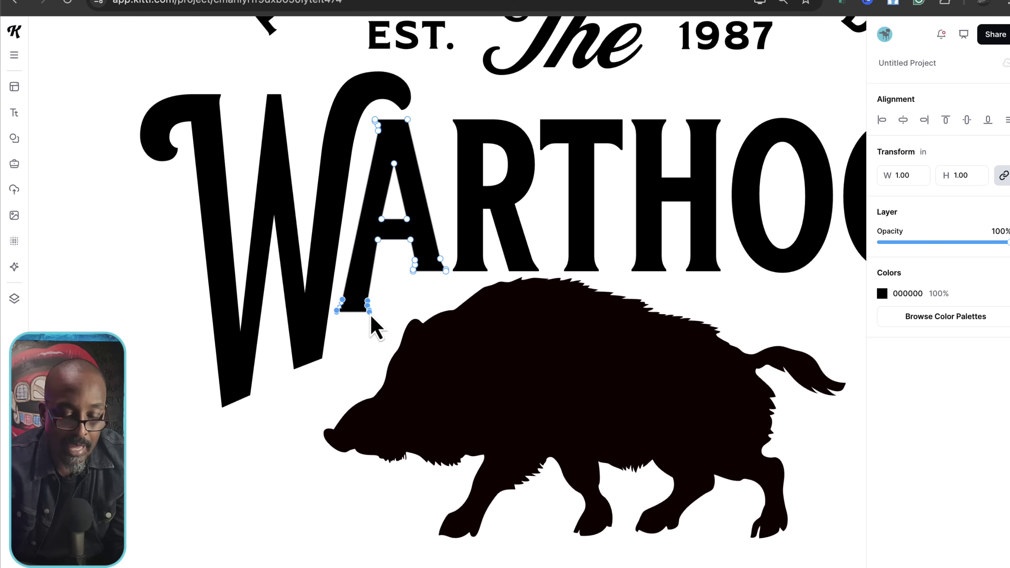
{"action": "left_click_drag", "start_coordinate": [393, 296], "coordinate": [360, 361]}
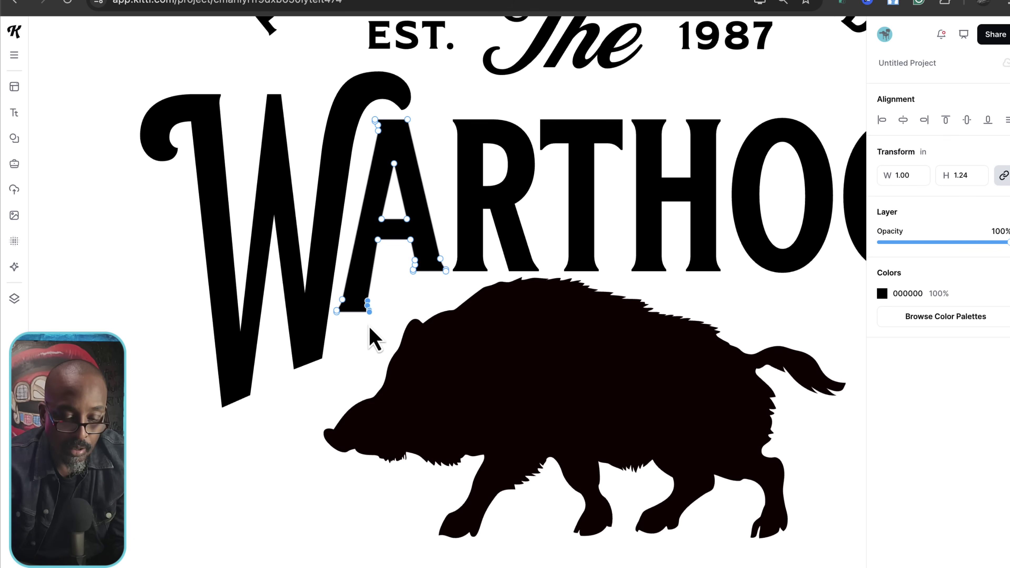
{"action": "left_click_drag", "start_coordinate": [370, 316], "coordinate": [372, 313]}
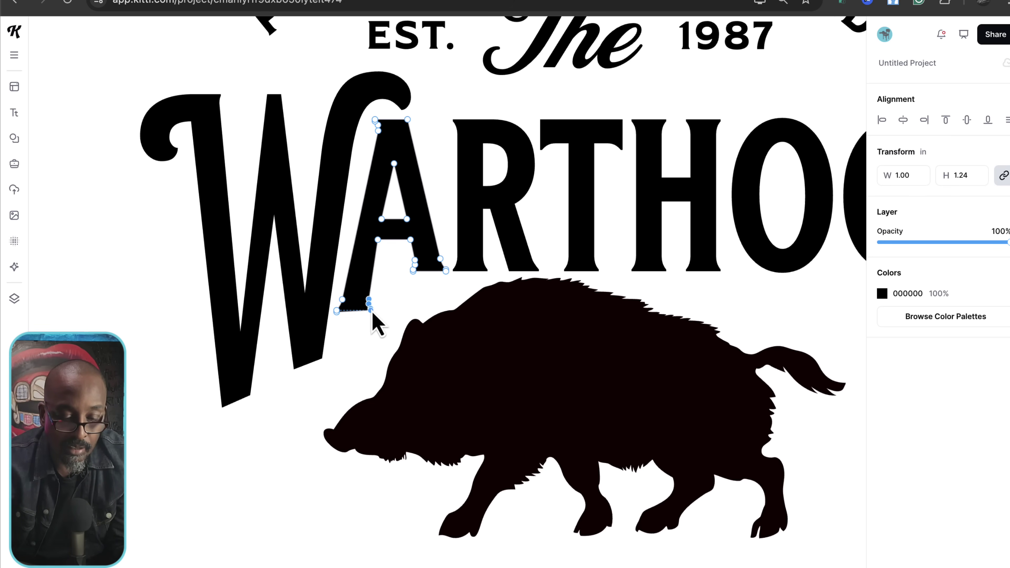
{"action": "left_click_drag", "start_coordinate": [351, 333], "coordinate": [339, 300]}
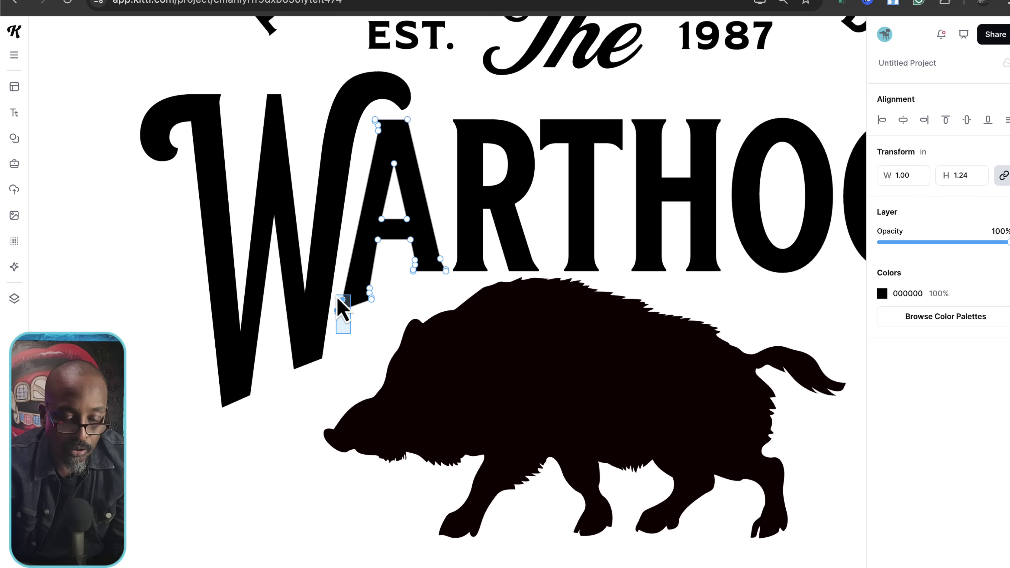
{"action": "left_click", "coordinate": [341, 318]}
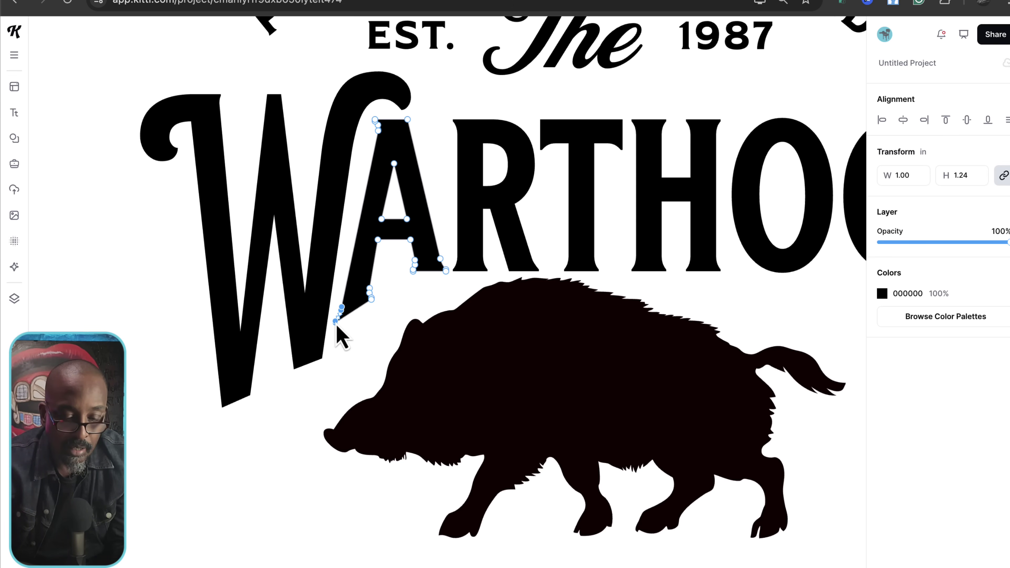
{"action": "left_click", "coordinate": [402, 308]}
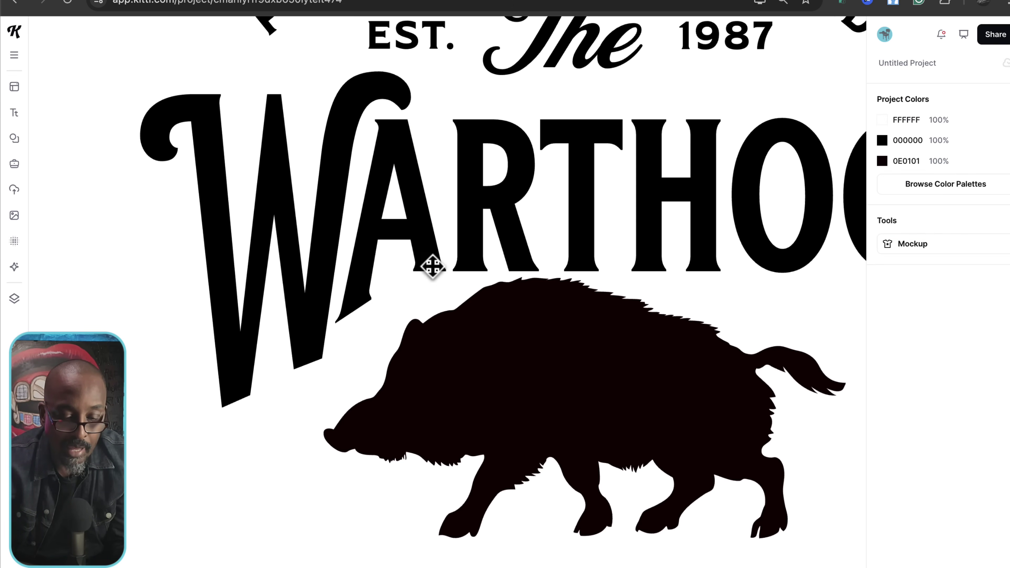
Step: Slant the end of the A's right leg up to the right by adjusting its lower nodes
{"action": "left_click", "coordinate": [452, 257]}
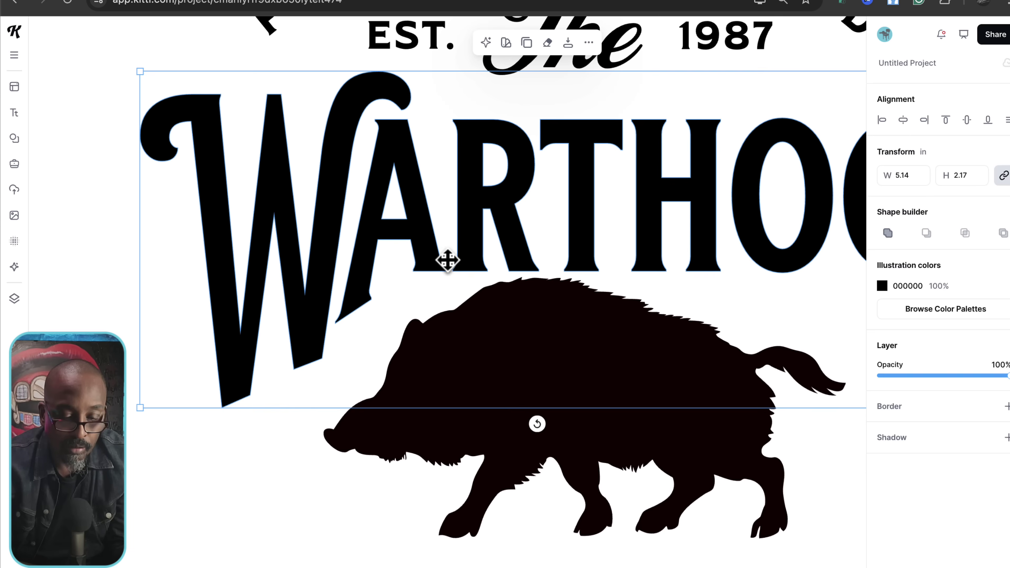
{"action": "left_click", "coordinate": [451, 237]}
{"action": "left_click", "coordinate": [470, 227]}
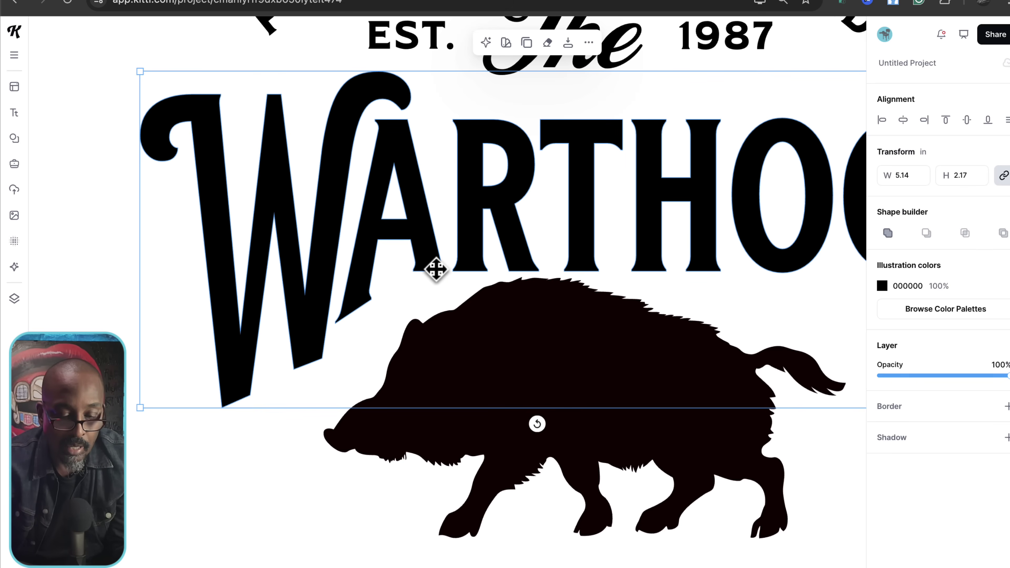
{"action": "left_click", "coordinate": [472, 259]}
{"action": "double_click", "coordinate": [430, 266]}
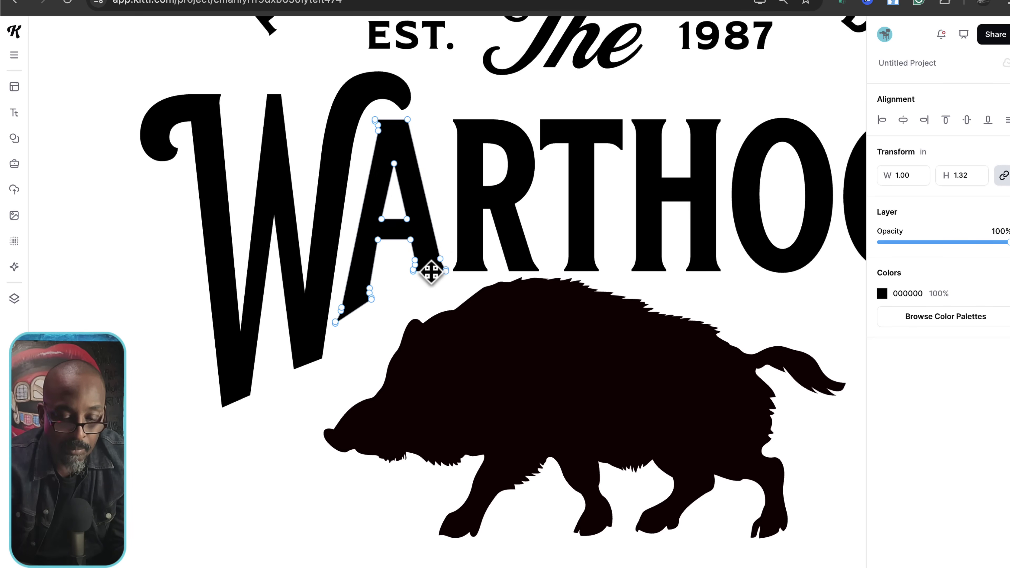
{"action": "left_click_drag", "start_coordinate": [450, 254], "coordinate": [414, 280]}
Step: Slant the ends of both R legs up to the right by raising the right leg's outer corner and lowering the left leg's outer corner
{"action": "left_click", "coordinate": [462, 246]}
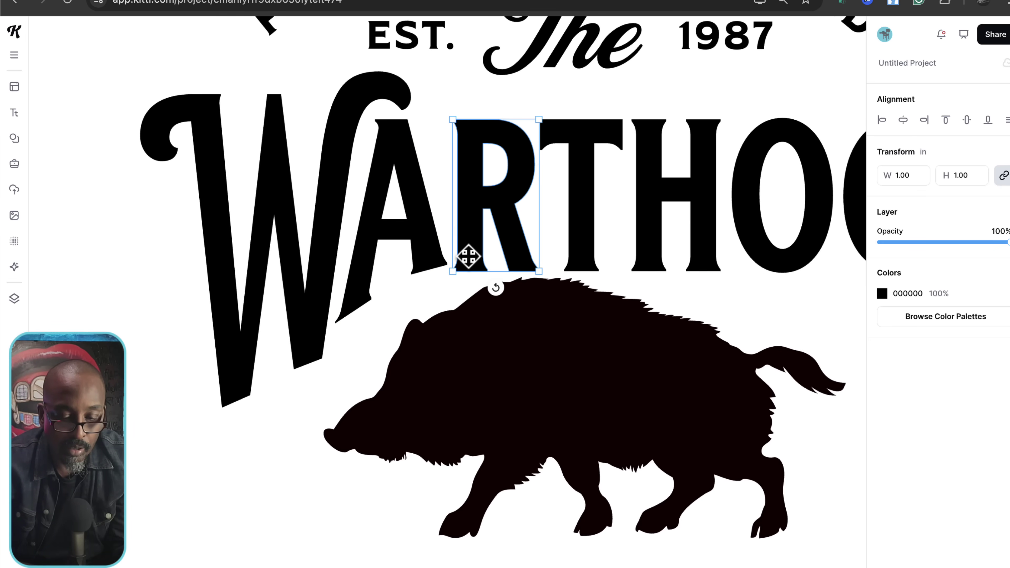
{"action": "double_click", "coordinate": [522, 263]}
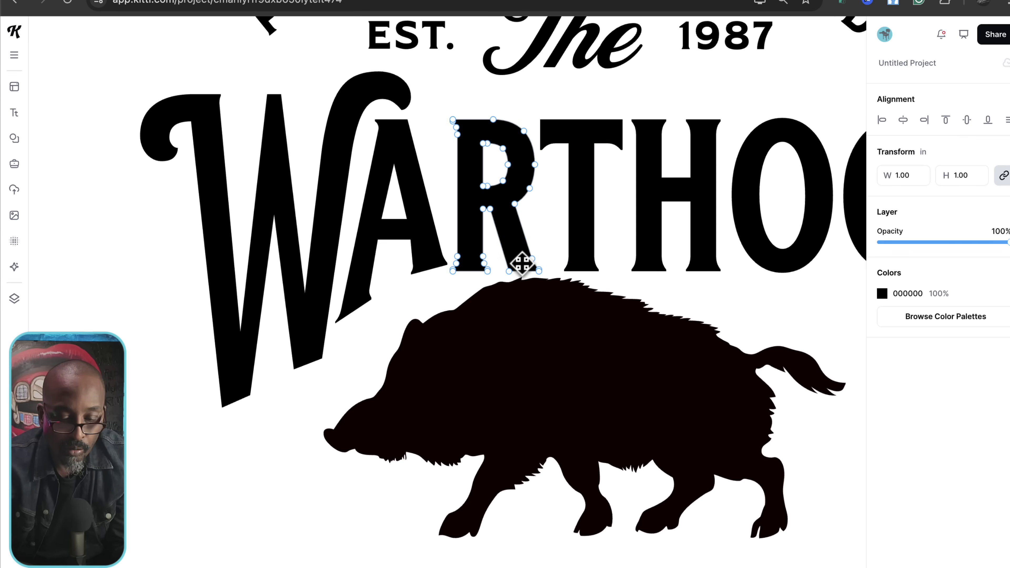
{"action": "mouse_move", "coordinate": [549, 254]}
{"action": "left_mouse_down"}
{"action": "mouse_move", "coordinate": [528, 277]}
{"action": "mouse_move", "coordinate": [542, 280]}
{"action": "mouse_move", "coordinate": [538, 271]}
{"action": "left_mouse_up"}
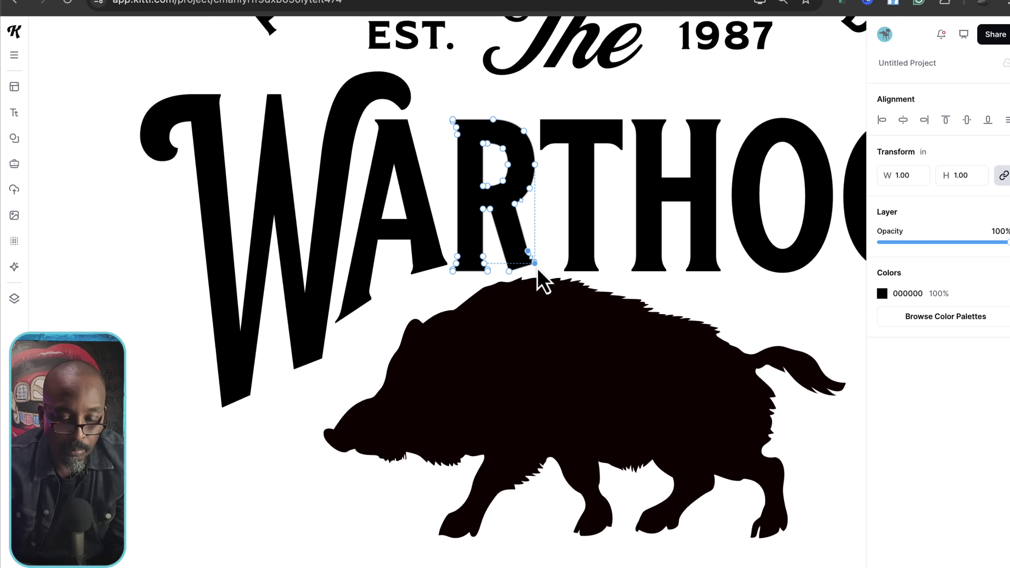
{"action": "mouse_move", "coordinate": [467, 273]}
{"action": "left_mouse_down"}
{"action": "mouse_move", "coordinate": [454, 253]}
{"action": "mouse_move", "coordinate": [455, 286]}
{"action": "left_mouse_up"}
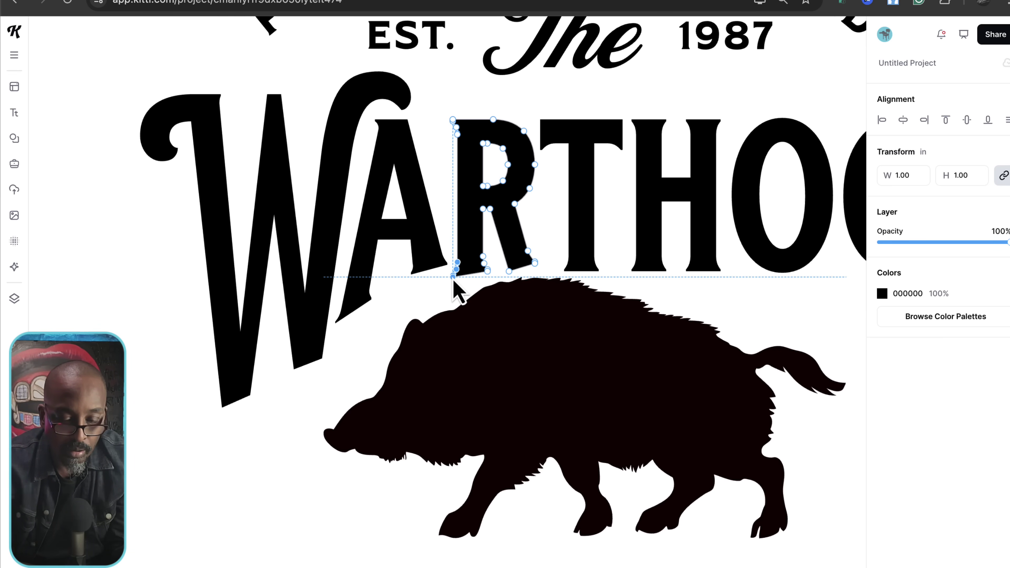
Step: Try to lower the slanted end of the A's right leg by moving its lower nodes down
{"action": "left_click", "coordinate": [396, 263]}
{"action": "left_click", "coordinate": [413, 260]}
{"action": "double_click", "coordinate": [419, 259]}
{"action": "left_click_drag", "start_coordinate": [394, 255], "coordinate": [462, 307]}
{"action": "left_click_drag", "start_coordinate": [401, 256], "coordinate": [449, 283]}
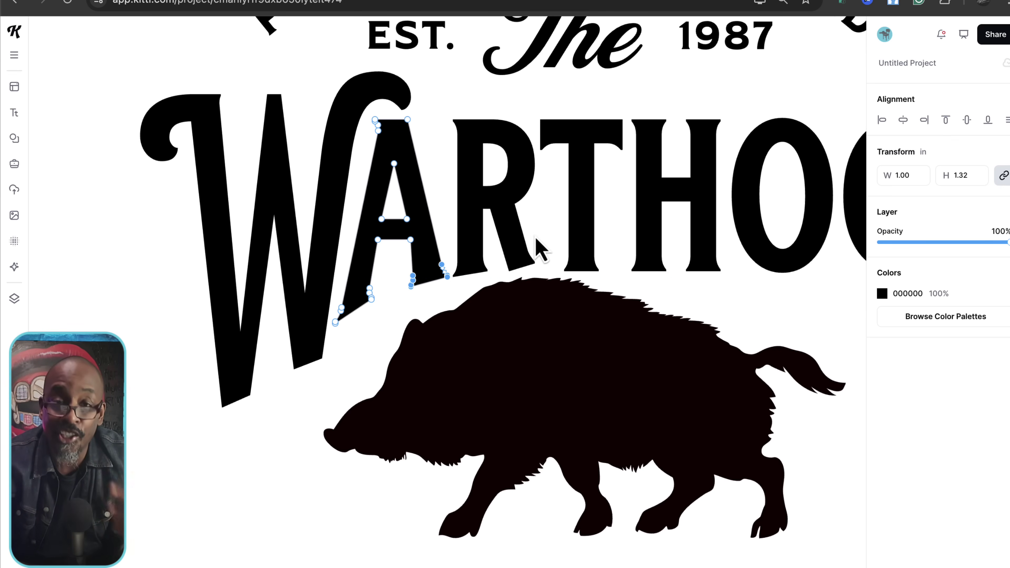
{"action": "key", "text": "Escape"}
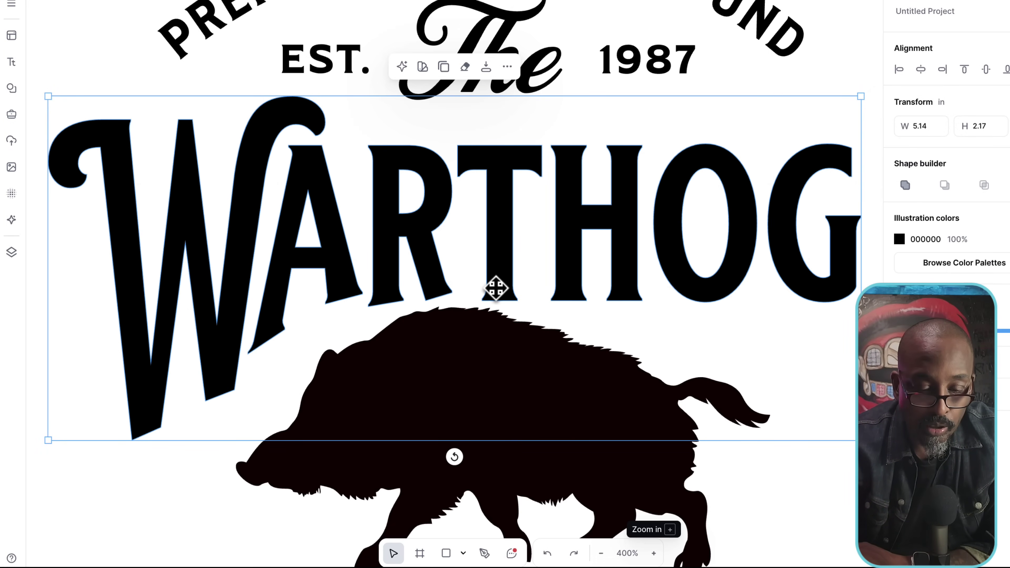
Step: Extend the H's legs downward with ends sloping down to the right, taking the right leg lower than the left to follow the hog's back
{"action": "left_click", "coordinate": [541, 225]}
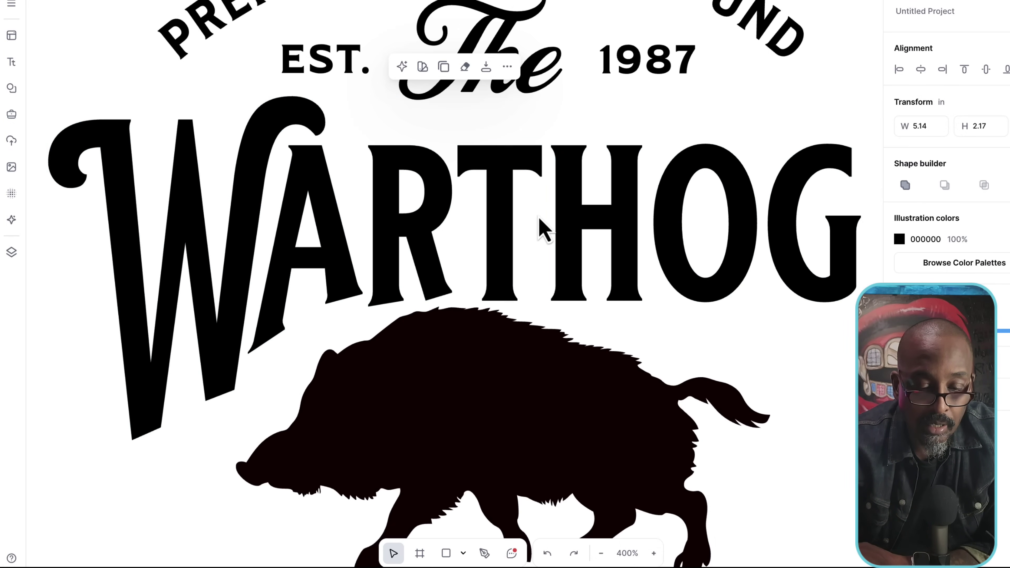
{"action": "left_click", "coordinate": [502, 213]}
{"action": "double_click", "coordinate": [502, 212]}
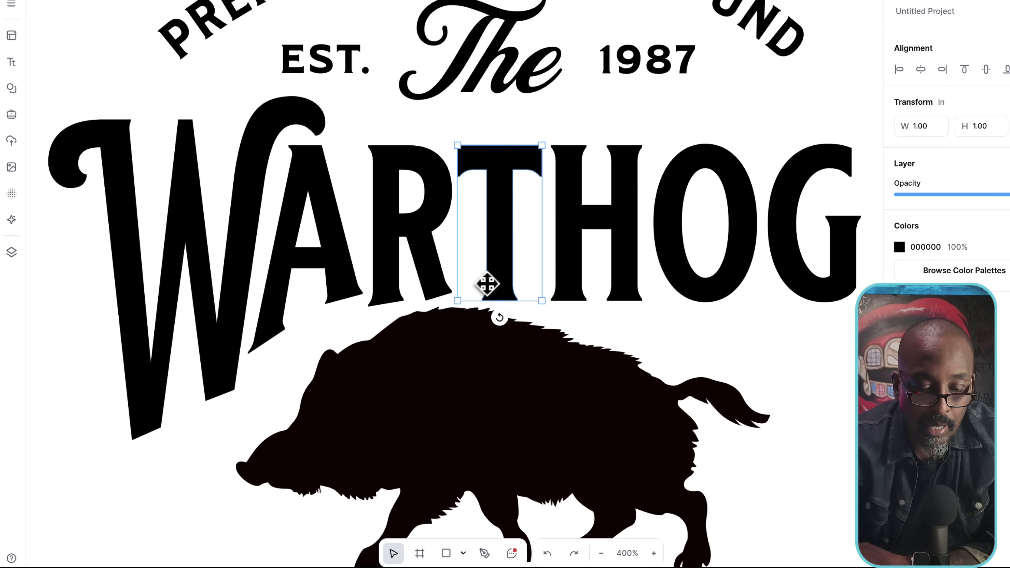
{"action": "left_click", "coordinate": [581, 239]}
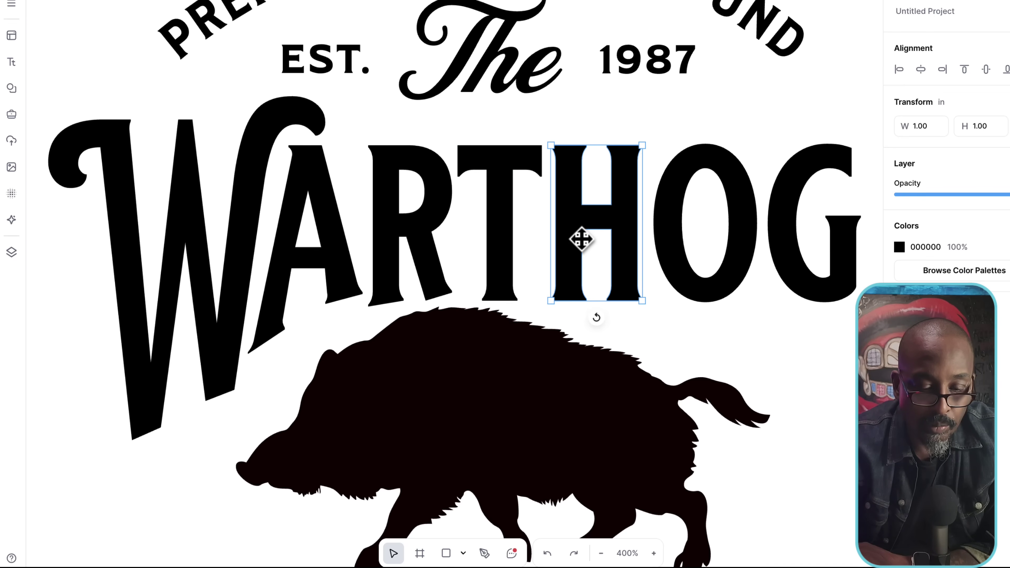
{"action": "left_click", "coordinate": [496, 294]}
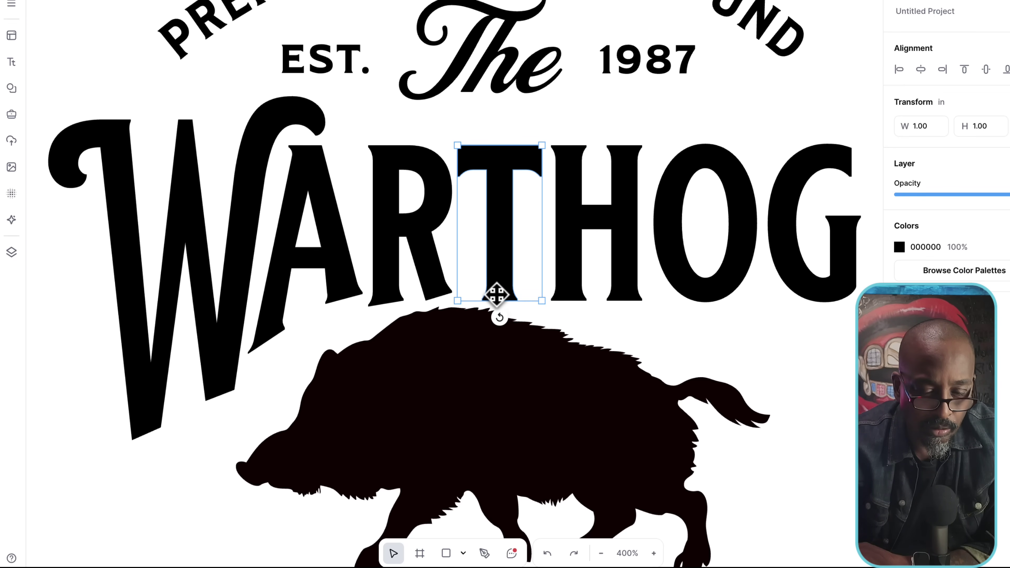
{"action": "double_click", "coordinate": [574, 288]}
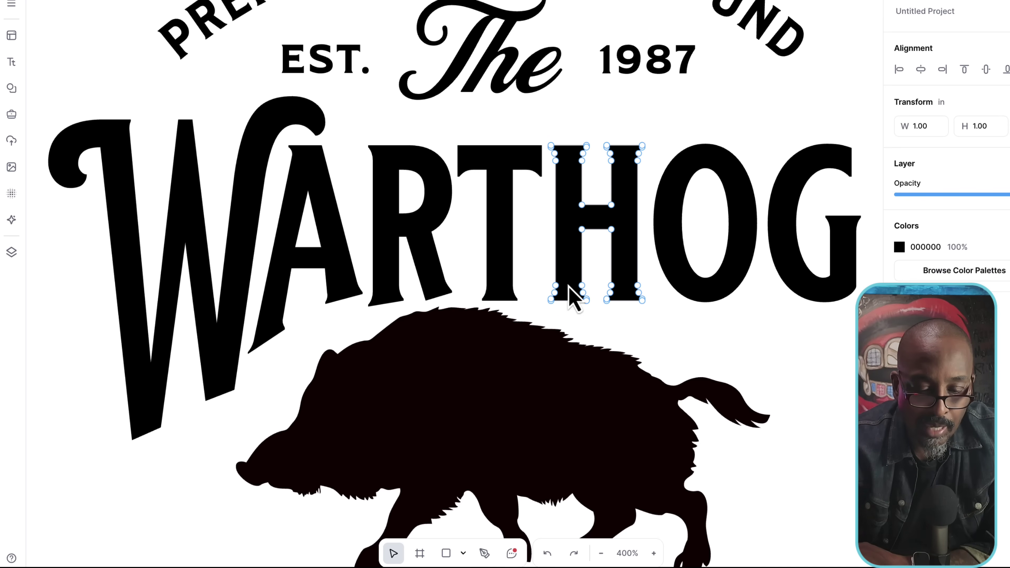
{"action": "left_click", "coordinate": [548, 323]}
{"action": "double_click", "coordinate": [548, 287]}
{"action": "left_click_drag", "start_coordinate": [593, 265], "coordinate": [615, 335]}
{"action": "key", "text": "shift+Down"}
{"action": "key", "text": "shift+Down"}
{"action": "left_click", "coordinate": [675, 274]}
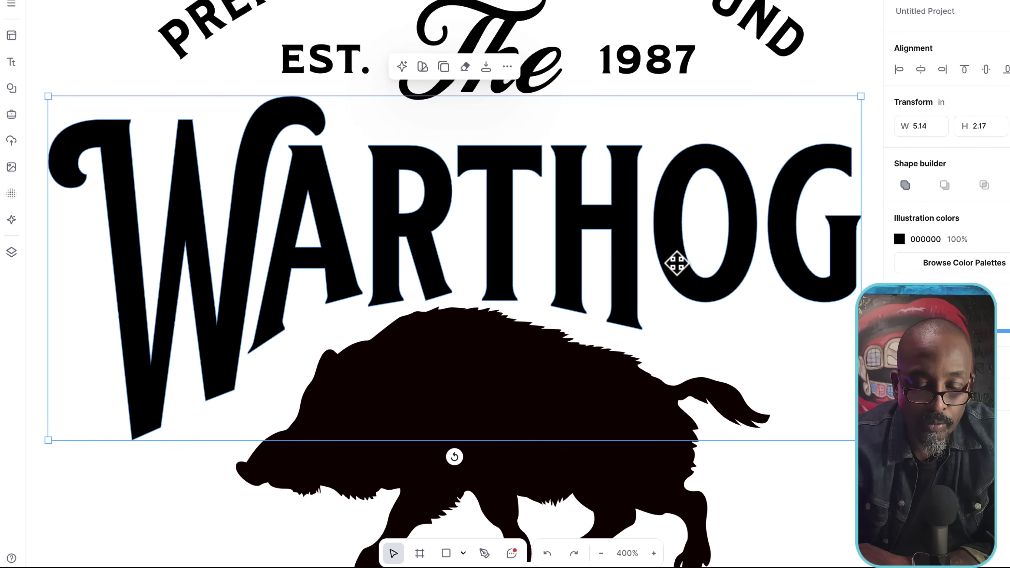
Step: Stretch the O downward to about 1.33 in tall, keeping its top in place and its width nearly the same
{"action": "double_click", "coordinate": [674, 254]}
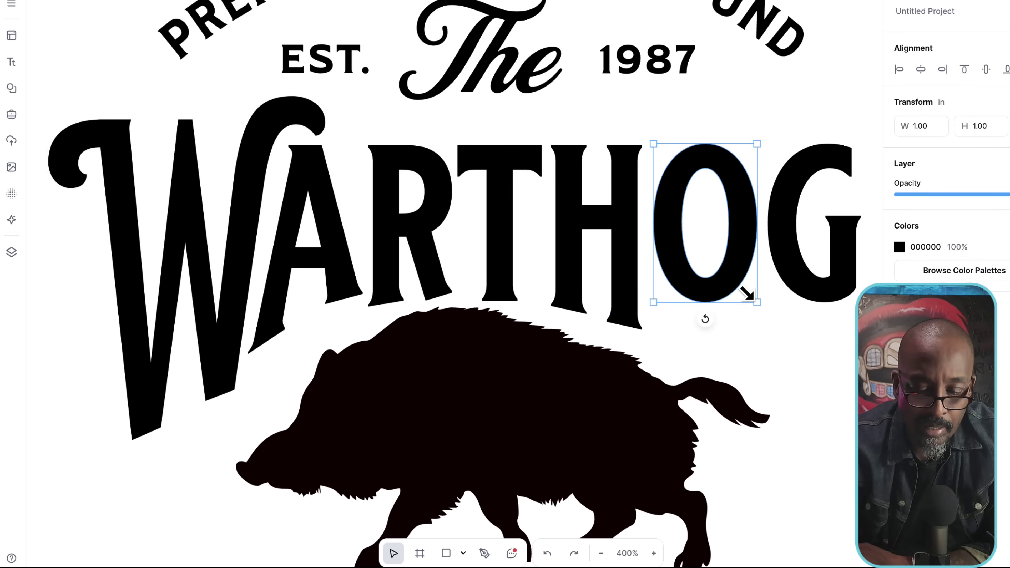
{"action": "left_click_drag", "start_coordinate": [747, 293], "coordinate": [751, 337]}
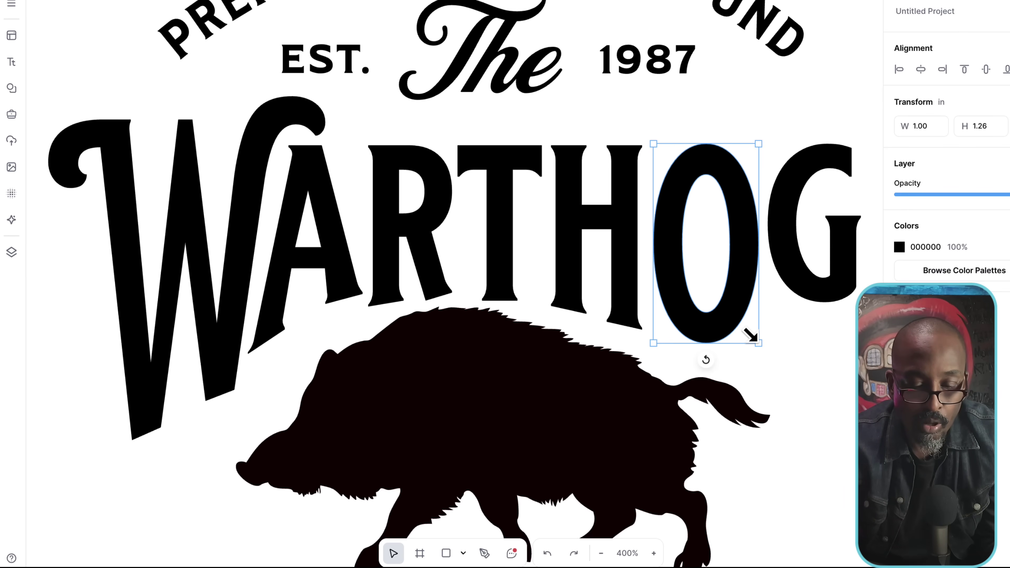
{"action": "left_click_drag", "start_coordinate": [748, 335], "coordinate": [753, 350]}
Step: Stretch the G downward to about 1.50 in tall so it ends below the O
{"action": "scroll", "coordinate": [762, 357], "scroll_direction": "right", "scroll_amount": 3}
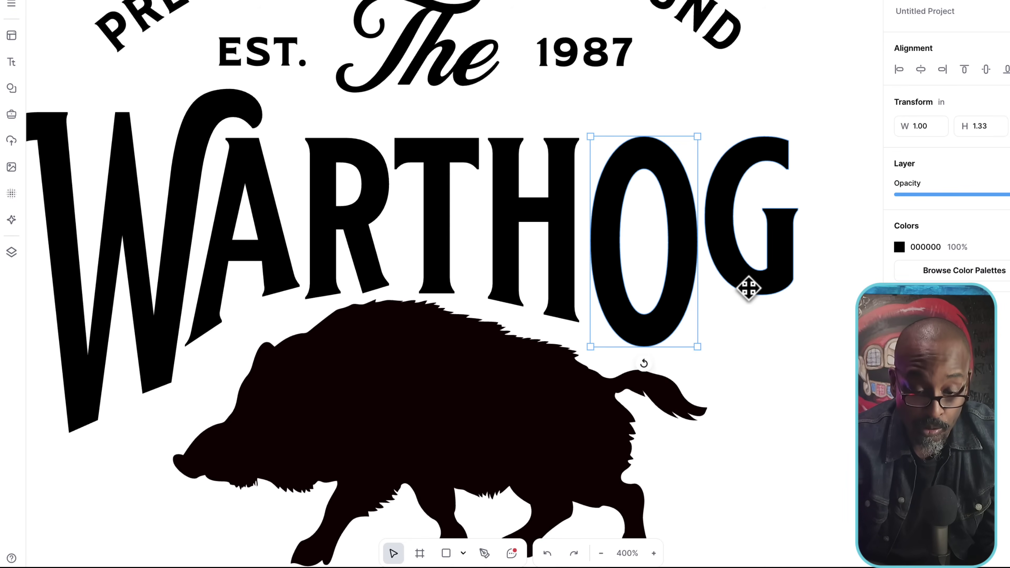
{"action": "left_click", "coordinate": [749, 288]}
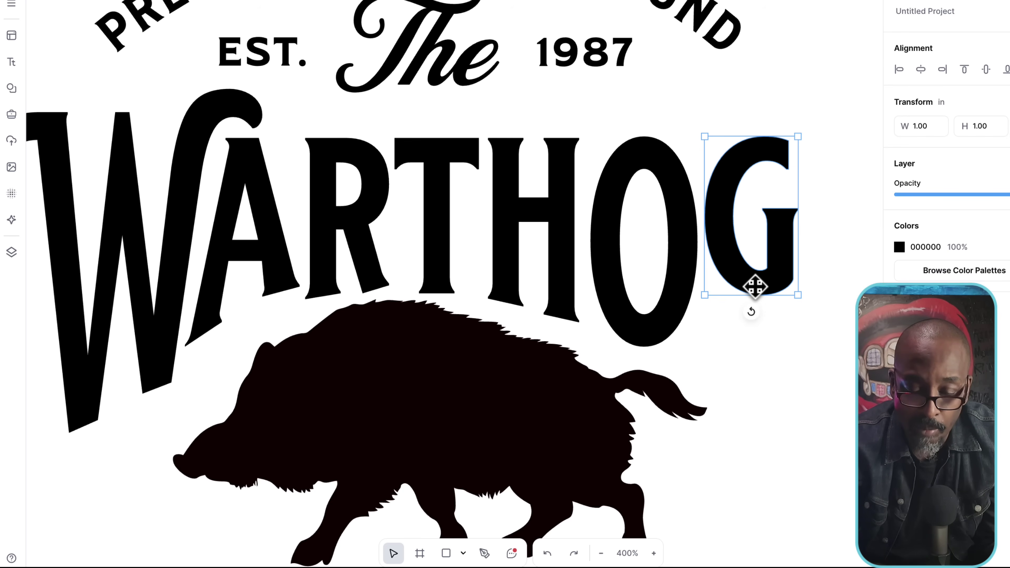
{"action": "left_click_drag", "start_coordinate": [788, 288], "coordinate": [796, 365]}
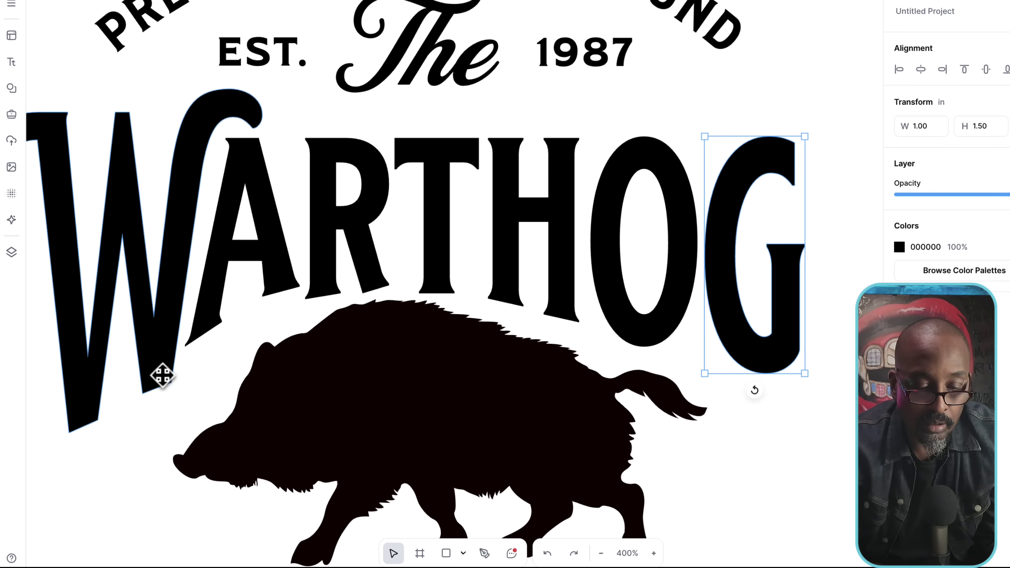
Step: Lengthen the A's right leg by moving its slanted end nodes down toward the hog's back, and leave node editing
{"action": "left_click", "coordinate": [266, 294]}
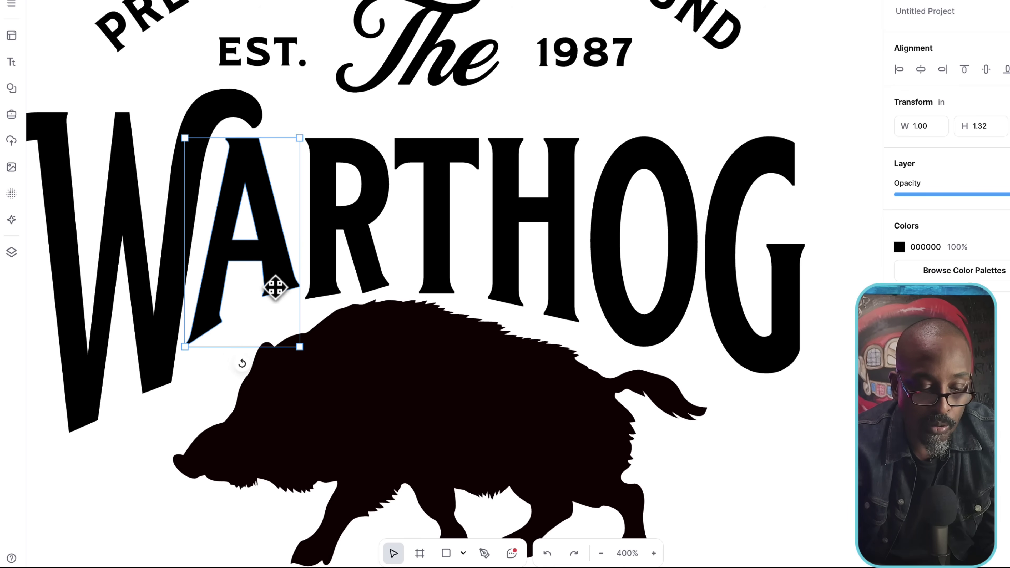
{"action": "double_click", "coordinate": [274, 286]}
{"action": "left_click_drag", "start_coordinate": [245, 271], "coordinate": [304, 281]}
{"action": "key", "text": "Escape"}
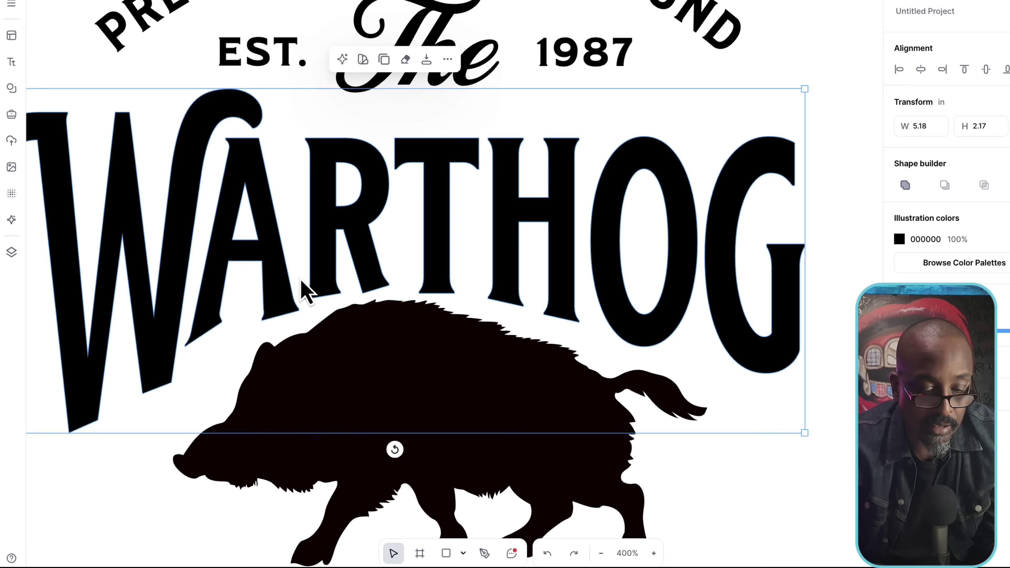
{"action": "double_click", "coordinate": [262, 235]}
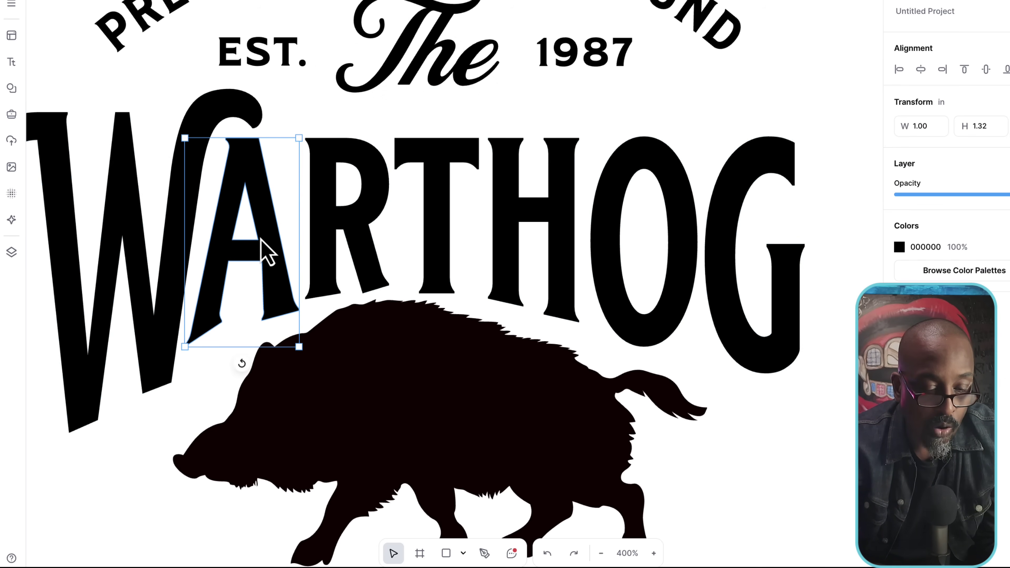
{"action": "double_click", "coordinate": [279, 254]}
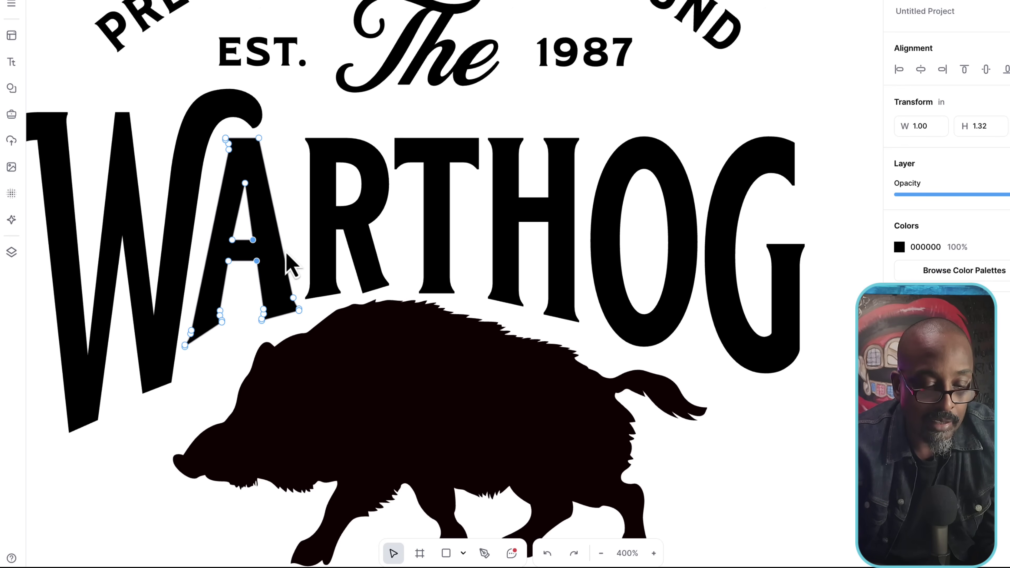
{"action": "left_click", "coordinate": [240, 316]}
{"action": "left_click", "coordinate": [214, 316]}
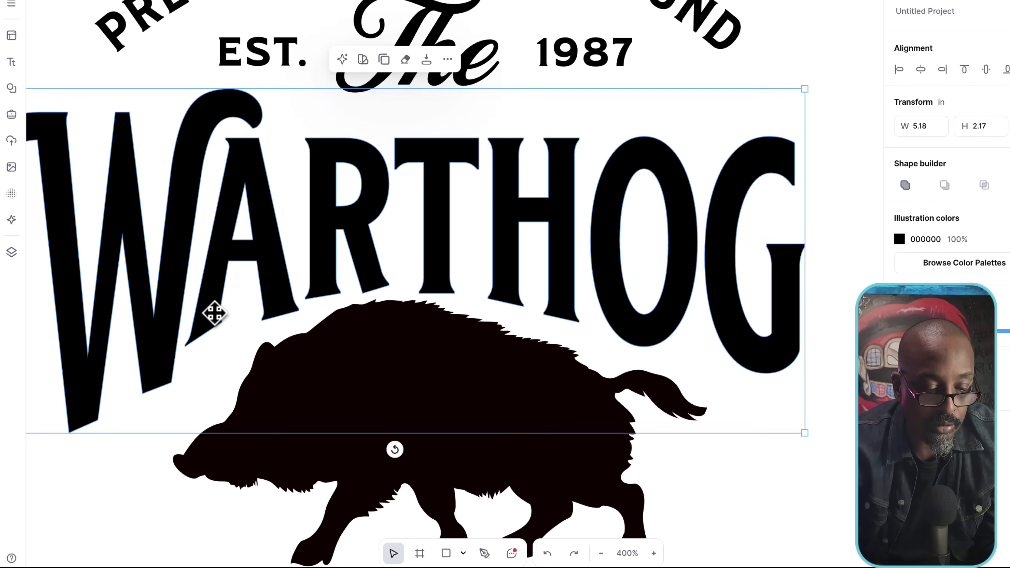
Step: Extend the A's left leg further down by moving its slanted end nodes, making the letter about 1.43 in tall
{"action": "double_click", "coordinate": [214, 314]}
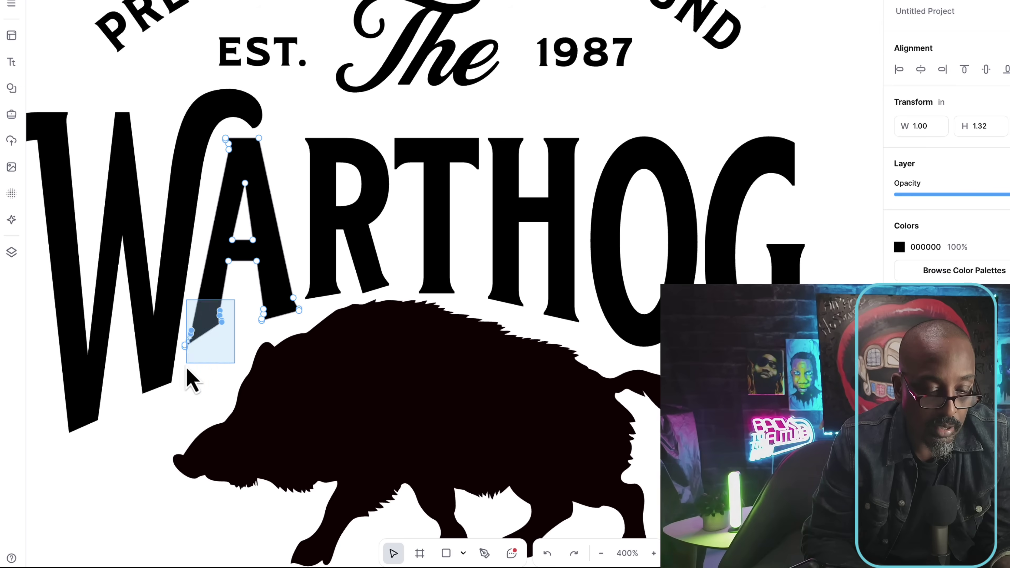
{"action": "double_click", "coordinate": [209, 318]}
{"action": "left_click_drag", "start_coordinate": [215, 326], "coordinate": [221, 354]}
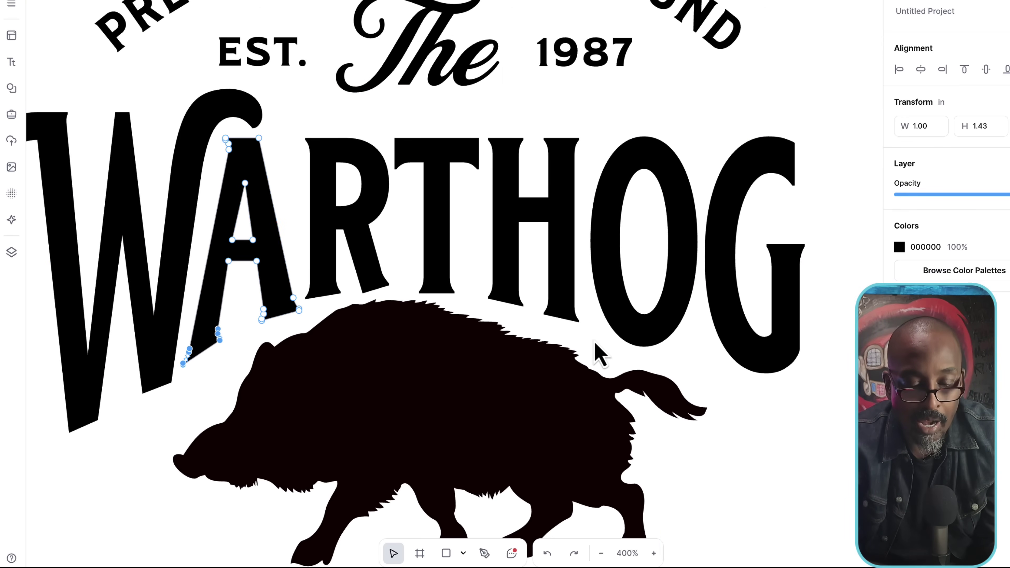
{"action": "scroll", "coordinate": [594, 343], "scroll_direction": "down", "scroll_amount": 2}
{"action": "scroll", "coordinate": [598, 354], "scroll_direction": "up", "scroll_amount": 1}
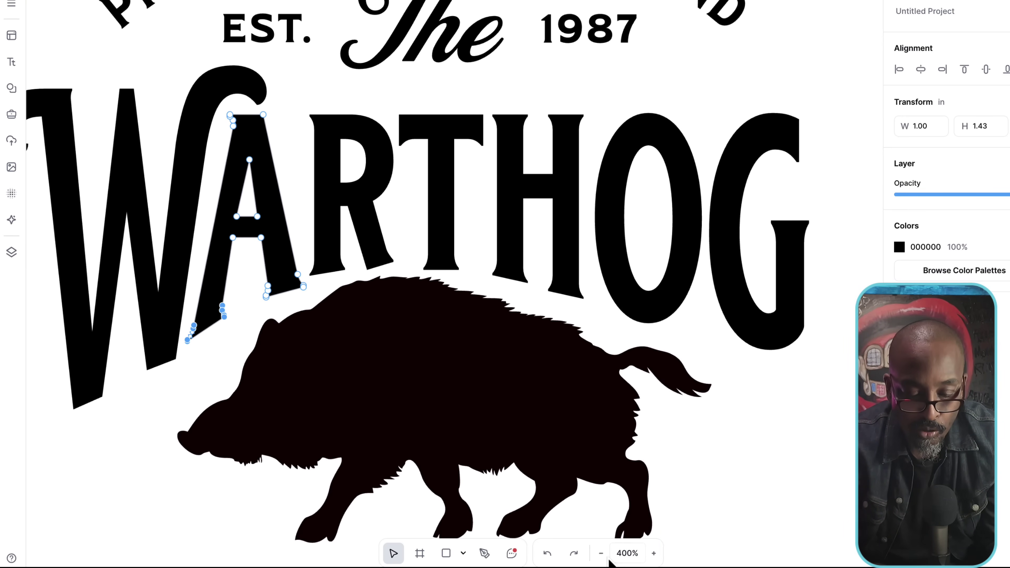
Step: Leave editing of the A and move the SAN JOSE text so it sits centred beneath the hog
{"action": "left_click", "coordinate": [601, 554]}
{"action": "left_click", "coordinate": [601, 553]}
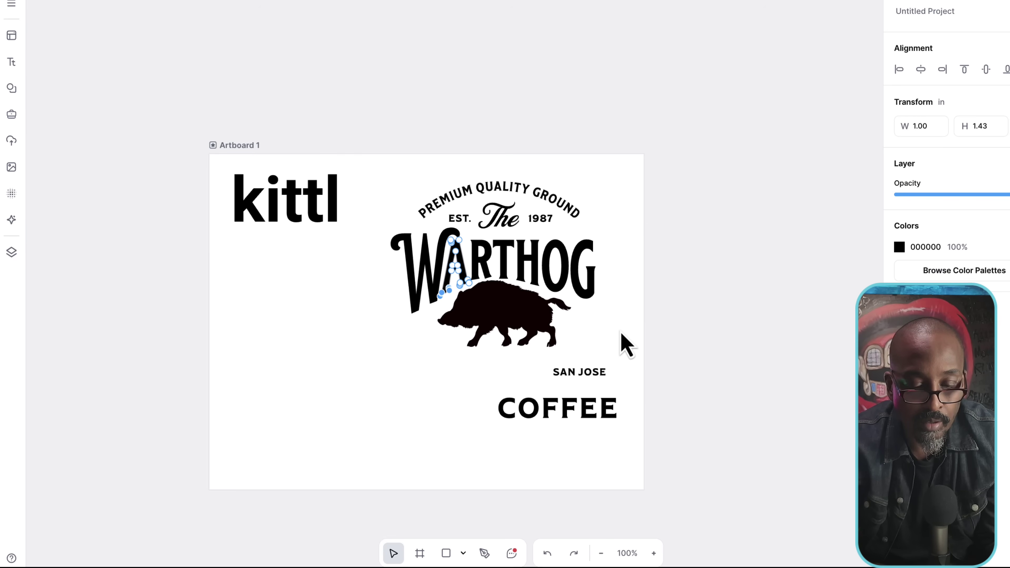
{"action": "left_click", "coordinate": [625, 342]}
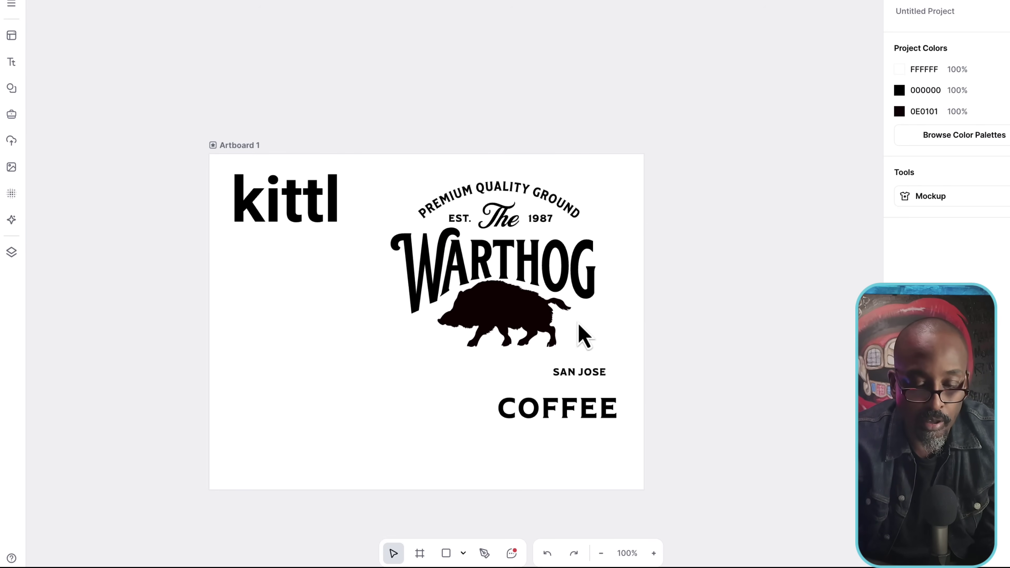
{"action": "left_click_drag", "start_coordinate": [587, 372], "coordinate": [511, 362]}
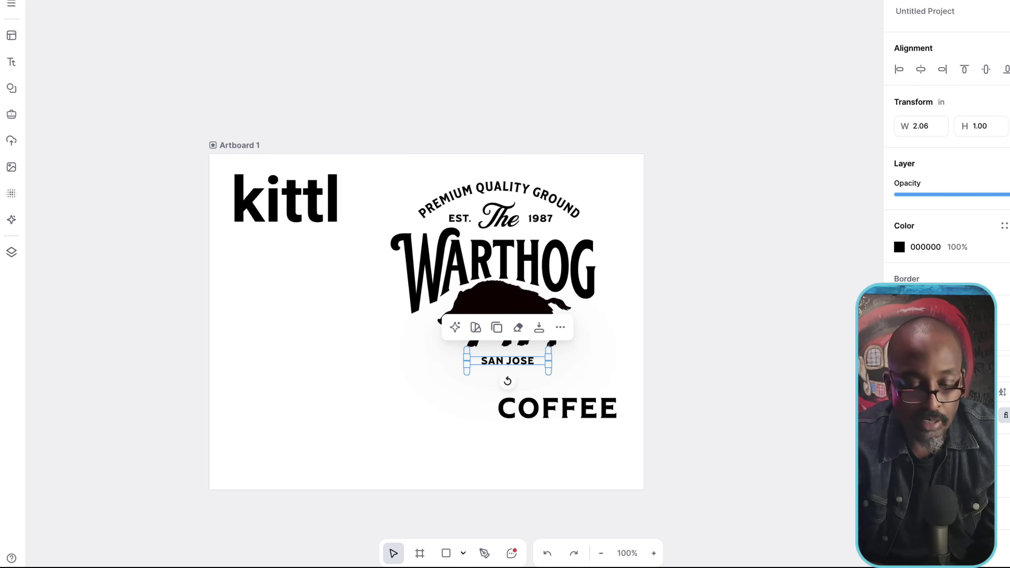
{"action": "left_click", "coordinate": [591, 365]}
{"action": "left_click", "coordinate": [530, 362]}
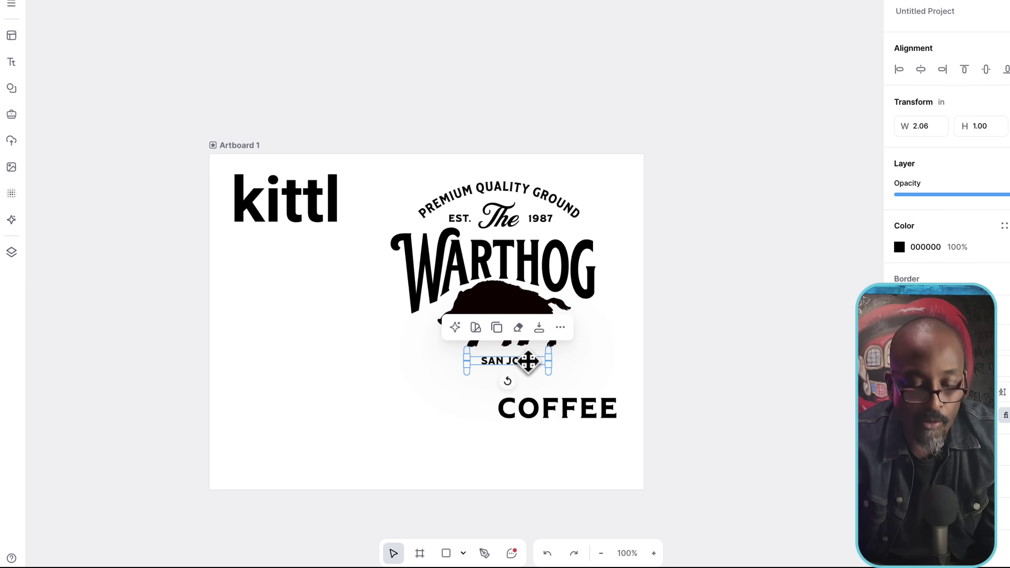
Step: Replace the SAN JOSE text with SHEBOYGAN WISCONSIN and position it close beneath the hog's feet
{"action": "double_click", "coordinate": [501, 361]}
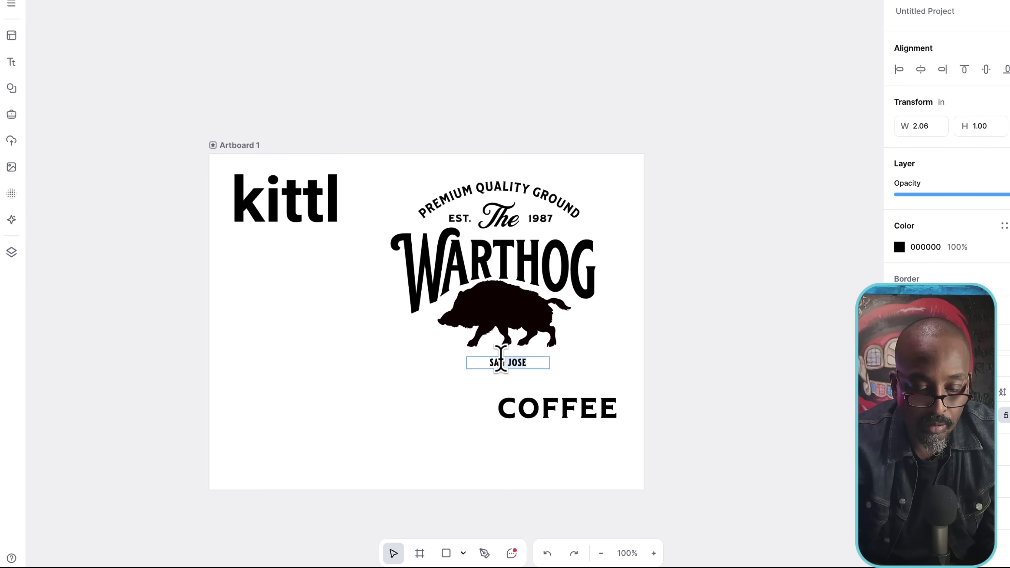
{"action": "type", "text": "SHEBOYGAN WISCONSIN"}
{"action": "key", "text": "Escape"}
{"action": "left_click_drag", "start_coordinate": [550, 370], "coordinate": [566, 363]}
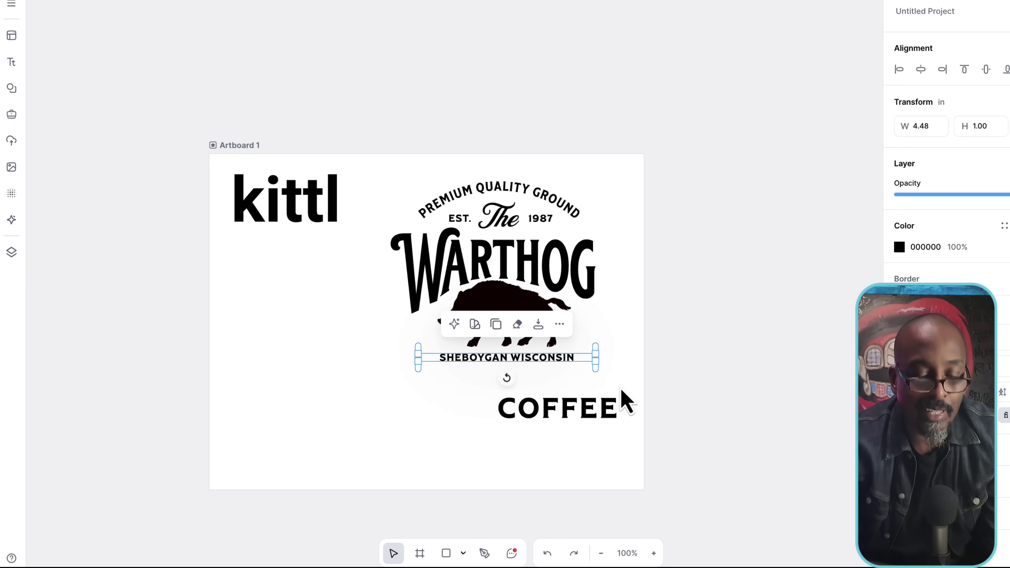
{"action": "left_click", "coordinate": [622, 376]}
Step: Move the COFFEE text in line with the badge and replace its wording with CLOTHING
{"action": "left_click_drag", "start_coordinate": [582, 409], "coordinate": [543, 408]}
{"action": "double_click", "coordinate": [568, 410]}
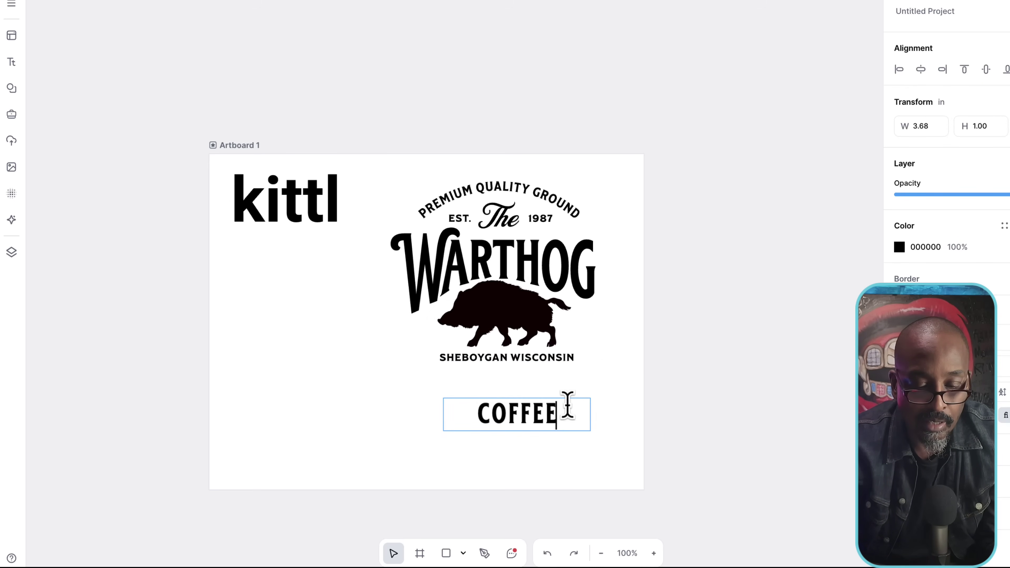
{"action": "key", "text": "ctrl+a"}
{"action": "type", "text": "CLOTHING"}
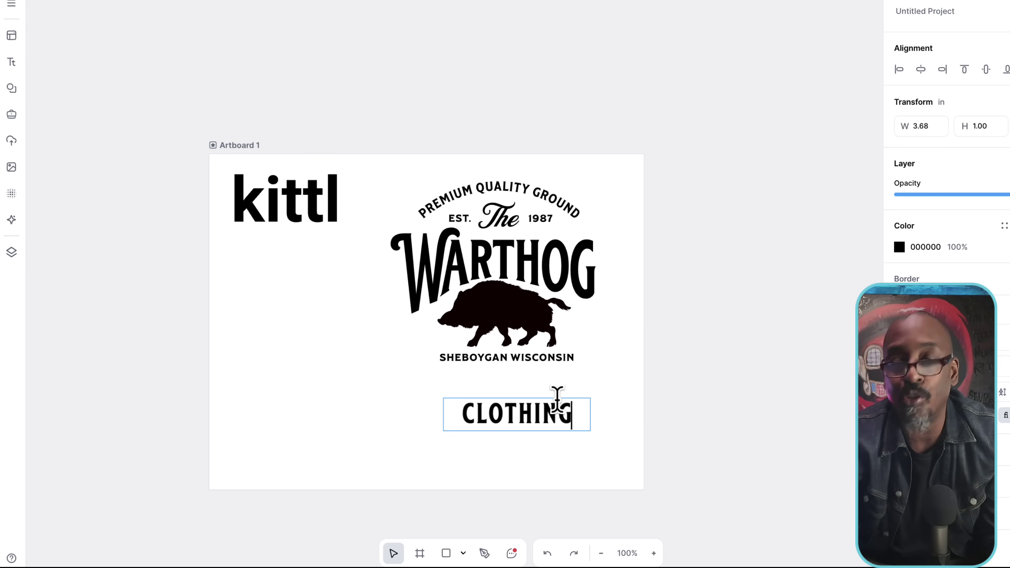
{"action": "key", "text": "Escape"}
{"action": "double_click", "coordinate": [580, 418]}
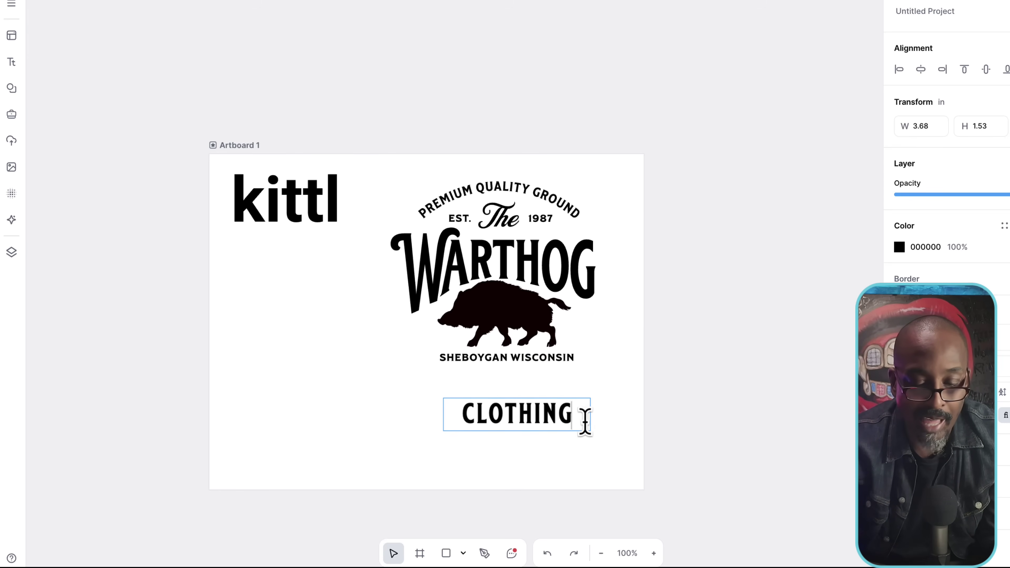
{"action": "key", "text": "Escape"}
Step: Scale the CLOTHING text down and place it centred just below the SHEBOYGAN WISCONSIN line
{"action": "left_click_drag", "start_coordinate": [579, 410], "coordinate": [567, 393]}
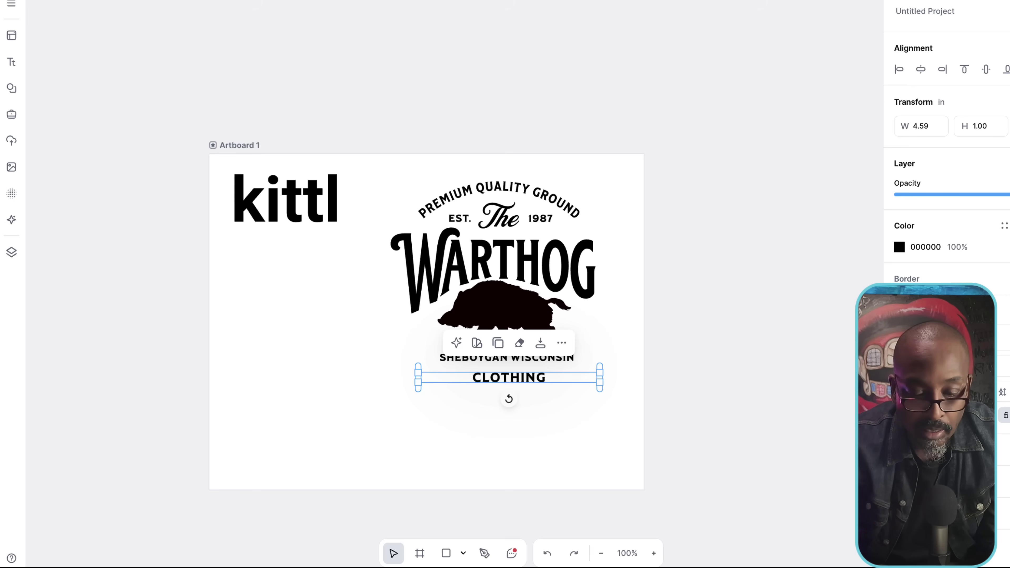
{"action": "left_click", "coordinate": [521, 461]}
{"action": "left_click_drag", "start_coordinate": [519, 386], "coordinate": [514, 383]}
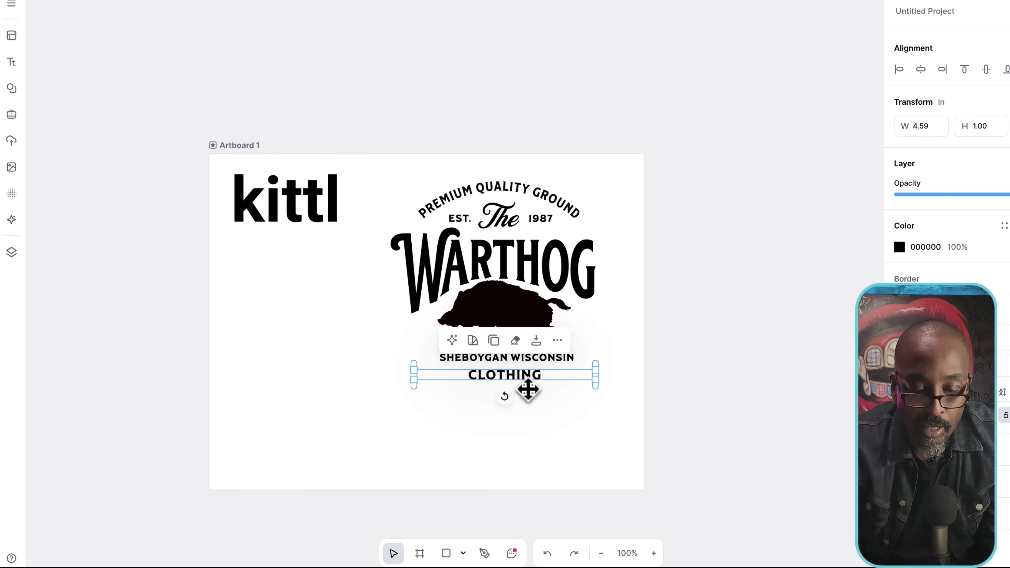
{"action": "left_click", "coordinate": [566, 411]}
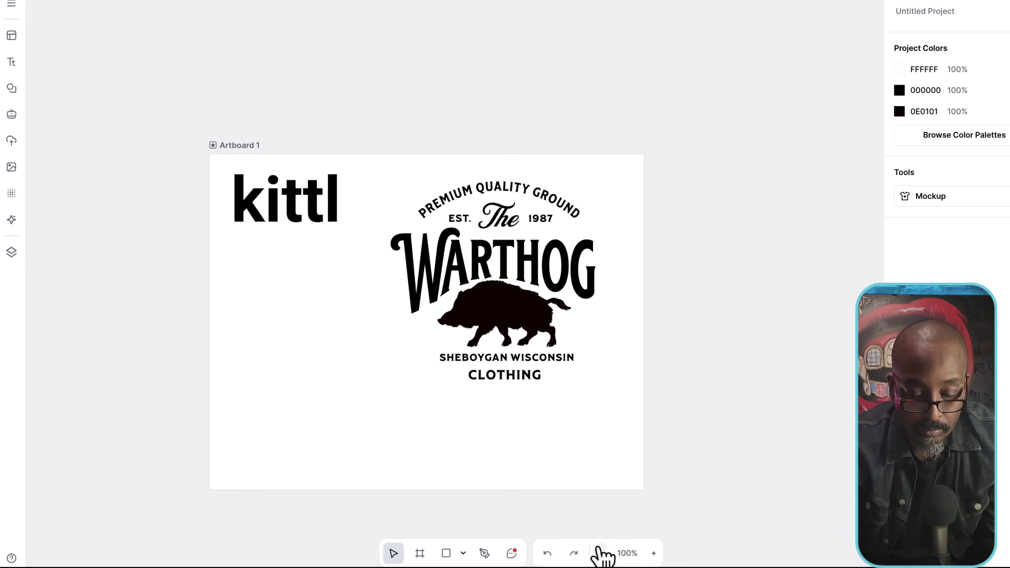
Step: Draw a rectangle about 6.25 by 5.71 in, fill it with red F11212 and move it beside the badge artwork
{"action": "left_click", "coordinate": [445, 554]}
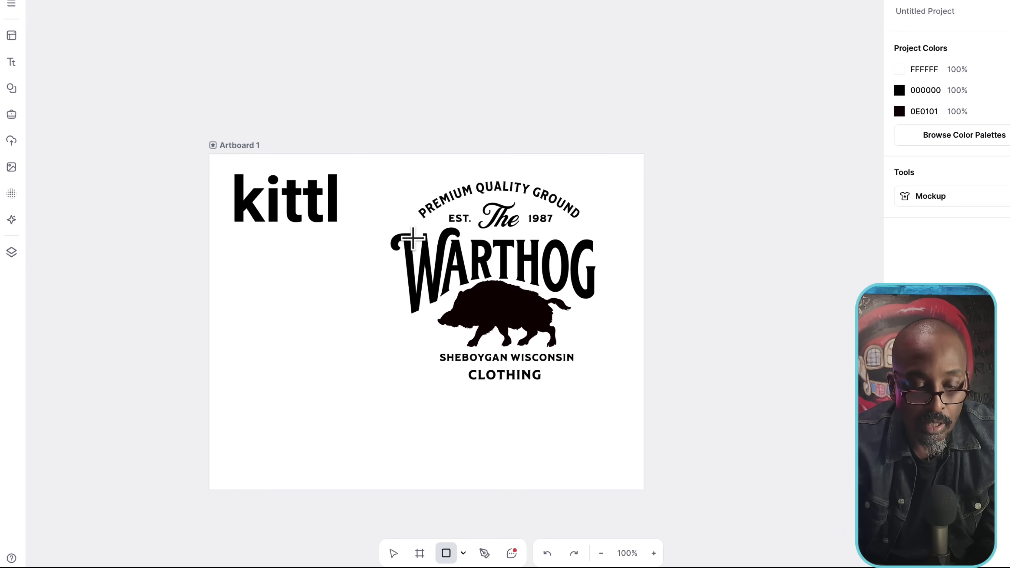
{"action": "left_click_drag", "start_coordinate": [367, 174], "coordinate": [615, 400]}
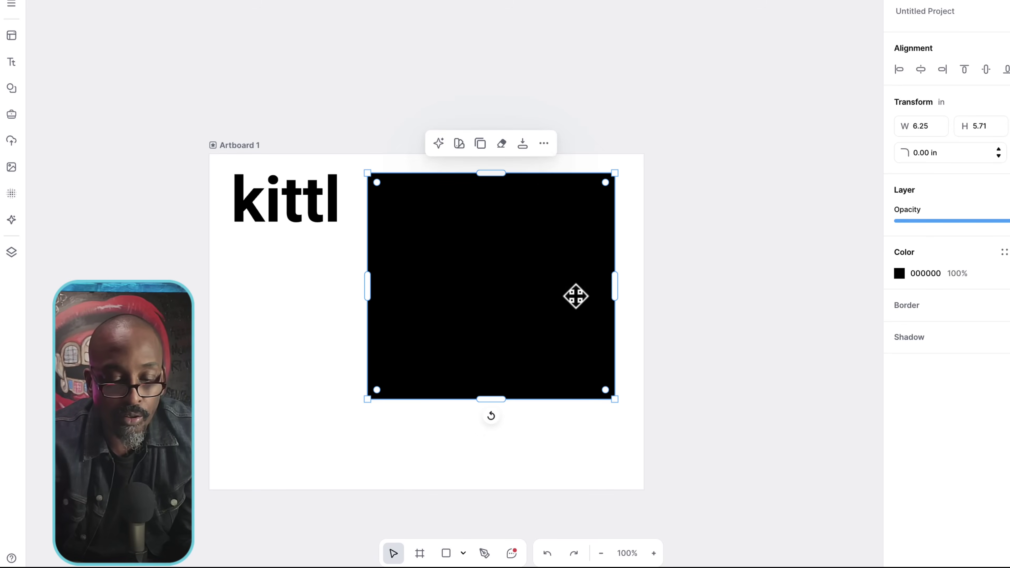
{"action": "left_click_drag", "start_coordinate": [554, 235], "coordinate": [424, 307]}
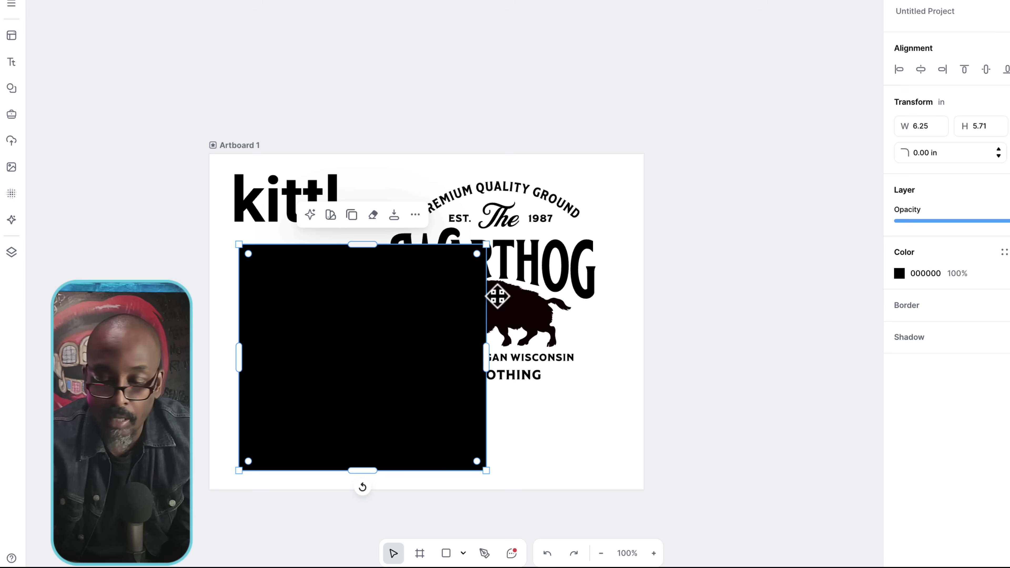
{"action": "left_click", "coordinate": [900, 274]}
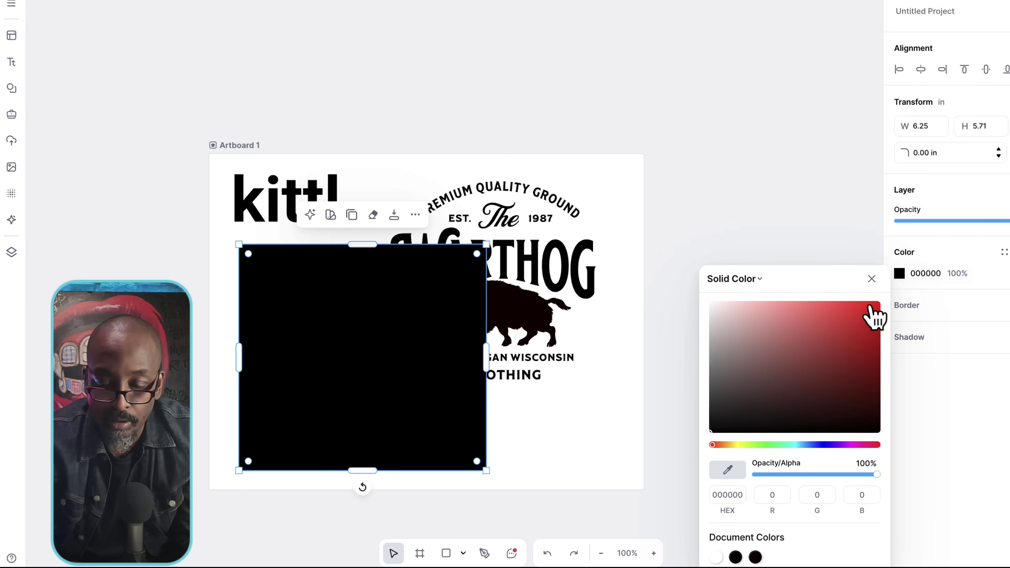
{"action": "left_click", "coordinate": [868, 309]}
{"action": "left_click_drag", "start_coordinate": [465, 296], "coordinate": [345, 280]}
Step: Select all the badge lettering and the hog, and unite them into a single shape
{"action": "left_click_drag", "start_coordinate": [399, 170], "coordinate": [588, 356]}
{"action": "right_click", "coordinate": [584, 345]}
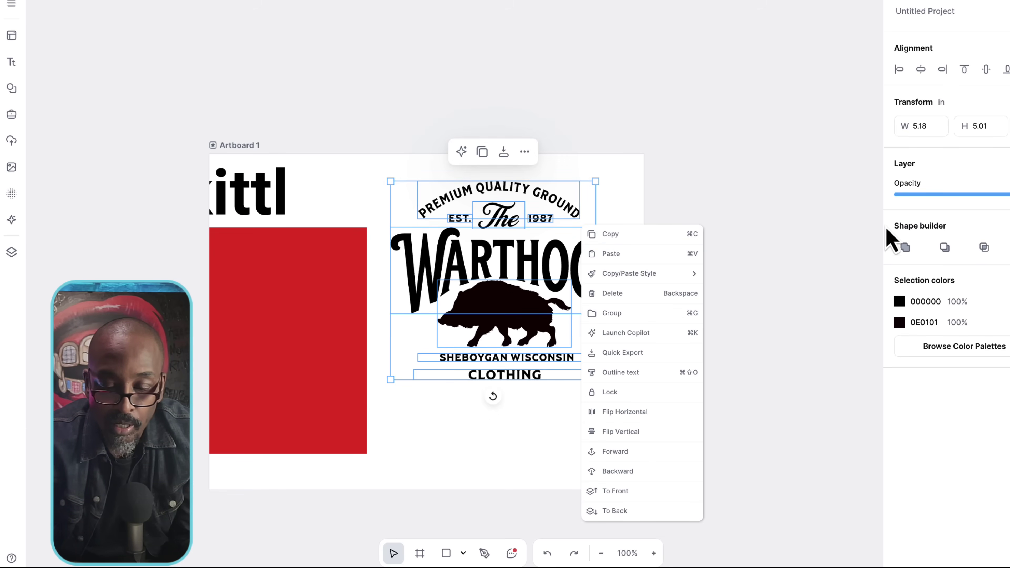
{"action": "left_click", "coordinate": [906, 248]}
{"action": "mouse_move", "coordinate": [530, 261]}
{"action": "left_mouse_down"}
{"action": "mouse_move", "coordinate": [559, 270]}
{"action": "mouse_move", "coordinate": [545, 272]}
{"action": "left_mouse_up"}
Step: Place the red rectangle over the united badge, send it to the back and centre the badge on it
{"action": "left_click_drag", "start_coordinate": [351, 291], "coordinate": [589, 243]}
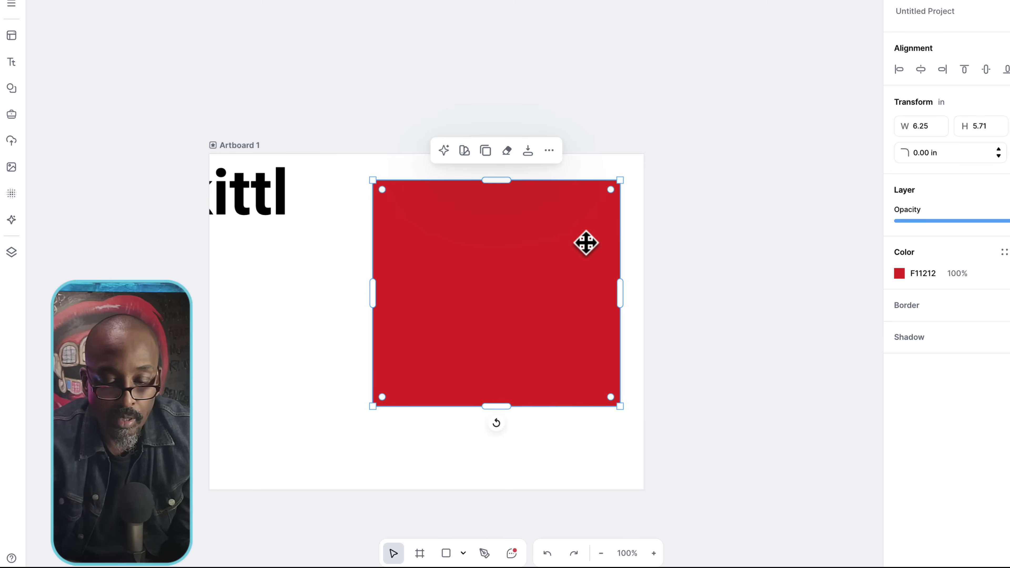
{"action": "right_click", "coordinate": [582, 244]}
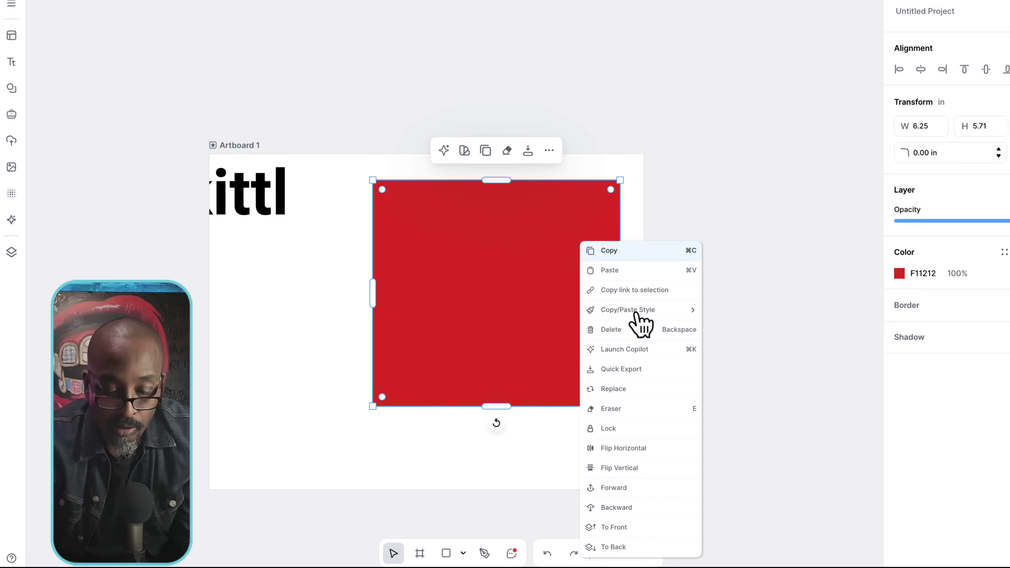
{"action": "left_click", "coordinate": [632, 547]}
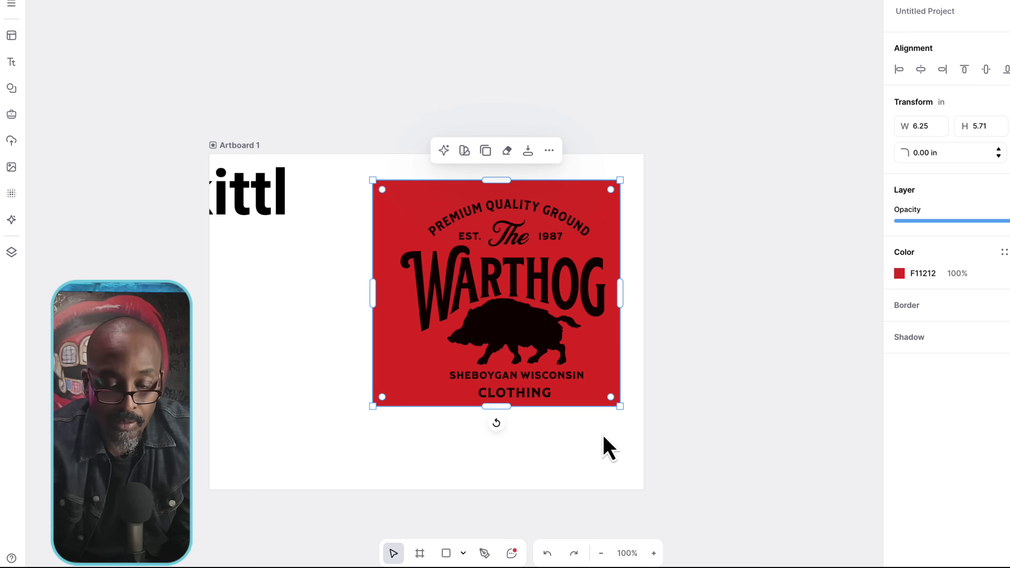
{"action": "left_click_drag", "start_coordinate": [582, 292], "coordinate": [574, 286]}
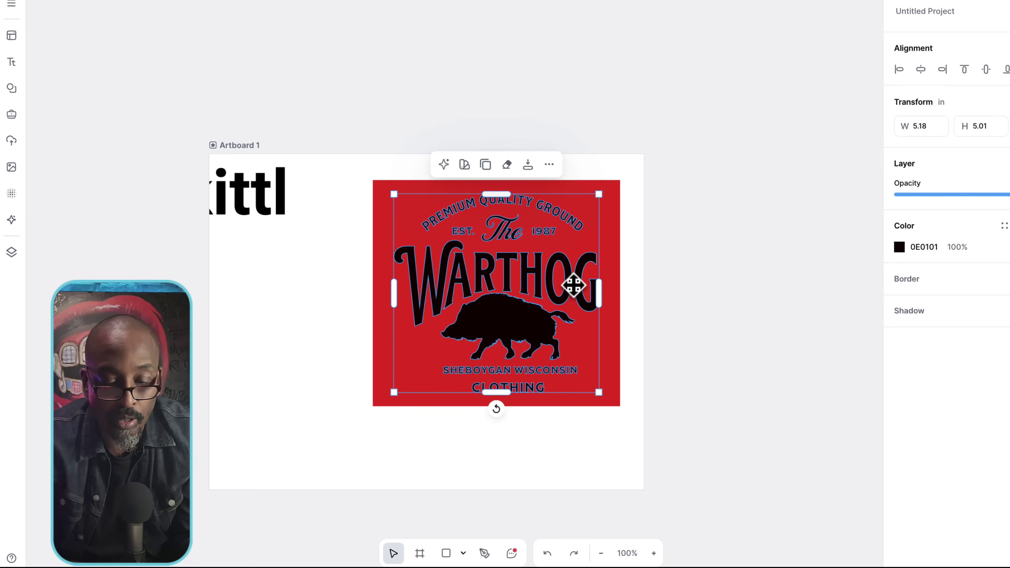
Step: Place a duplicate of the black badge beside the red rectangle, and subtract the original badge from the rectangle
{"action": "key", "text": "ctrl+v"}
{"action": "left_click_drag", "start_coordinate": [576, 284], "coordinate": [333, 303]}
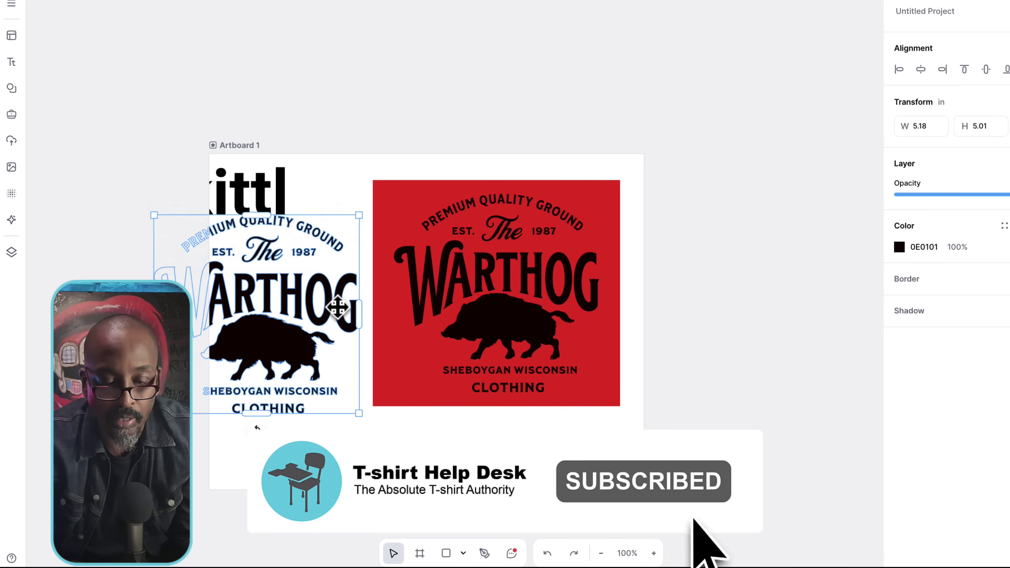
{"action": "left_click_drag", "start_coordinate": [370, 169], "coordinate": [618, 435]}
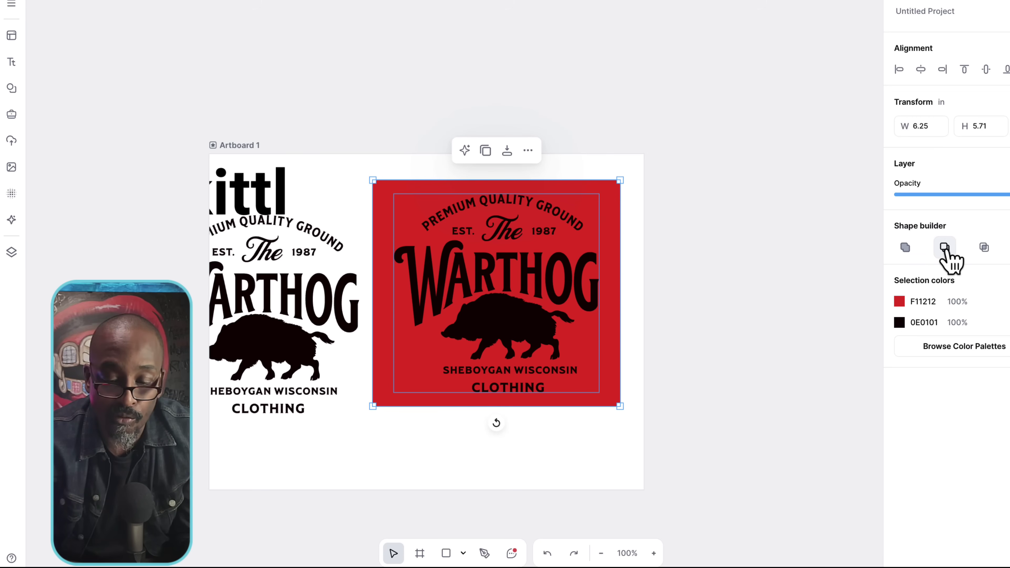
{"action": "left_click", "coordinate": [945, 248]}
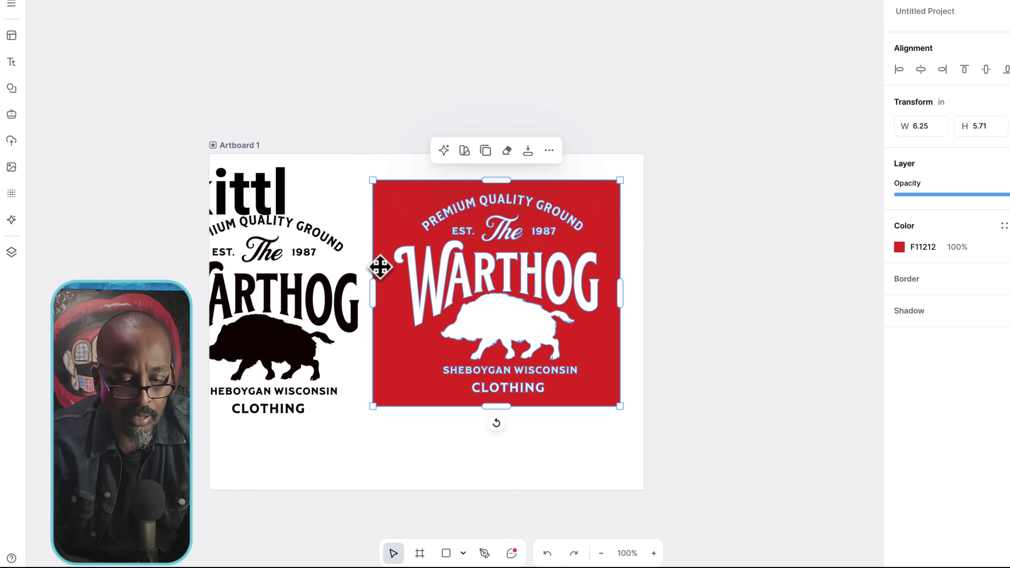
Step: Overlap the knocked-out red rectangle with the black badge copy and bring the rectangle to the front
{"action": "left_click_drag", "start_coordinate": [383, 273], "coordinate": [451, 271]}
{"action": "left_click_drag", "start_coordinate": [340, 296], "coordinate": [386, 297]}
{"action": "mouse_move", "coordinate": [502, 281]}
{"action": "left_mouse_down"}
{"action": "mouse_move", "coordinate": [479, 273]}
{"action": "mouse_move", "coordinate": [489, 278]}
{"action": "left_mouse_up"}
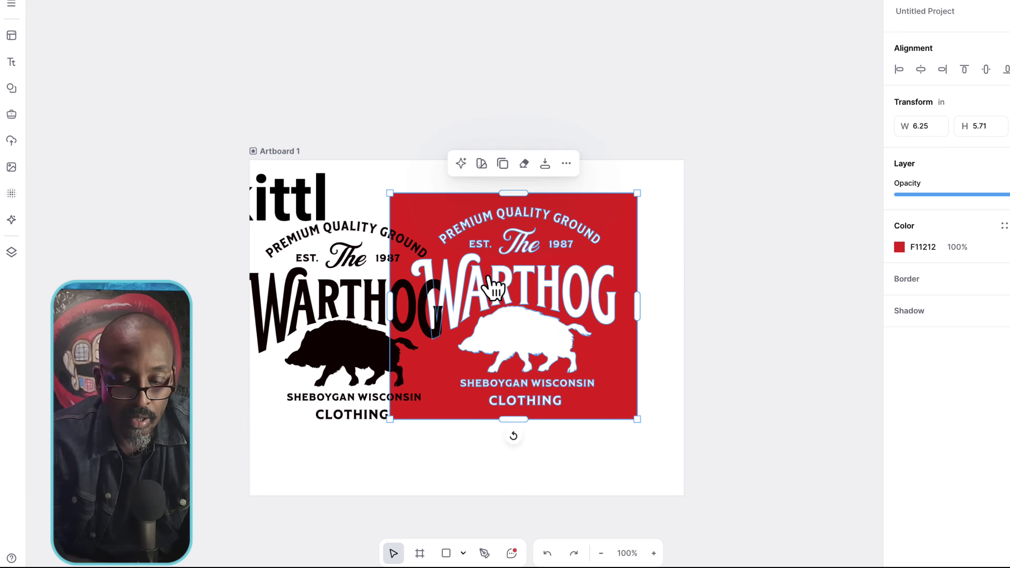
{"action": "right_click", "coordinate": [489, 277]}
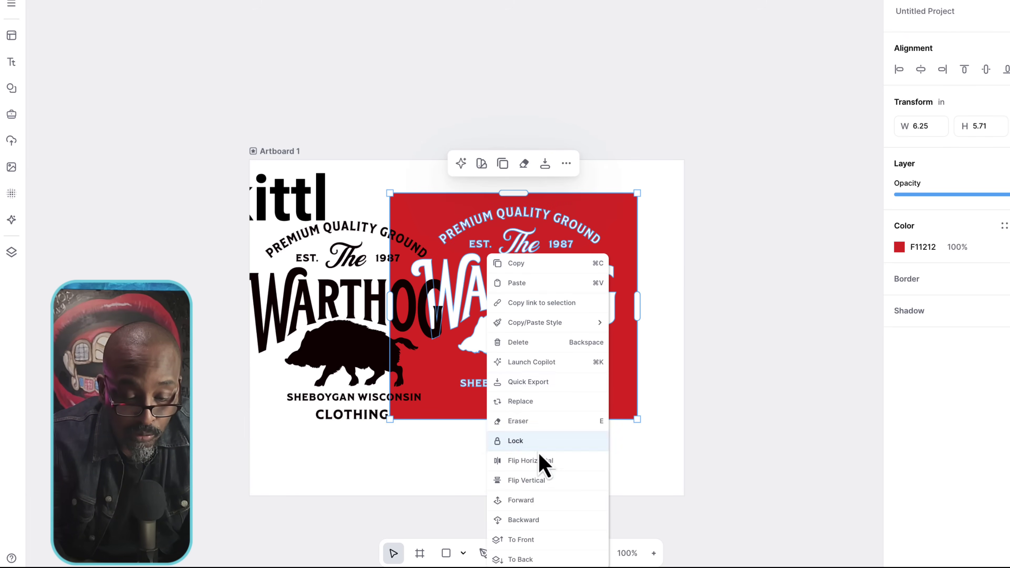
{"action": "left_click", "coordinate": [548, 539]}
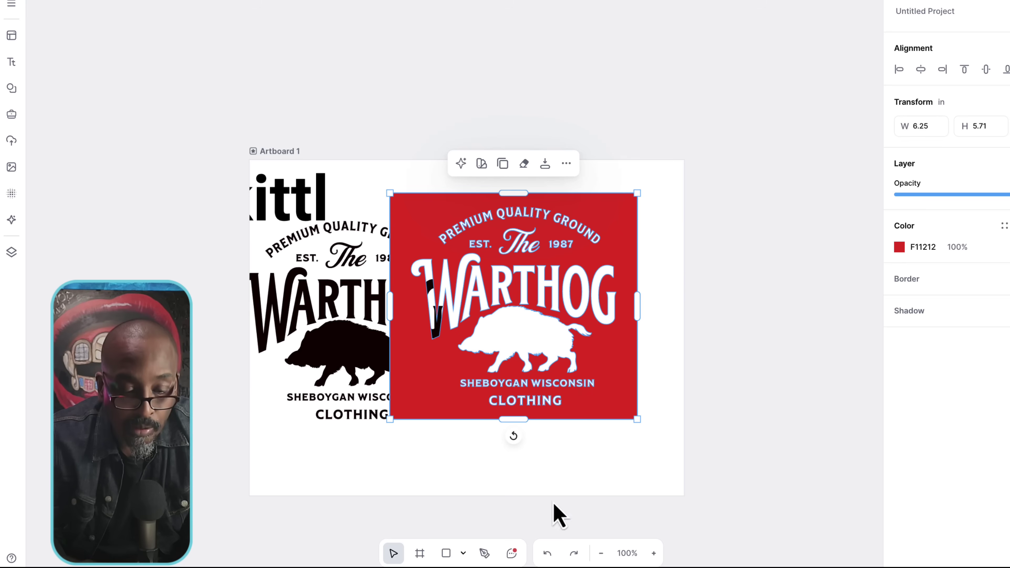
Step: Move the red rectangle away from the black badge copy and open the rectangle for node editing
{"action": "mouse_move", "coordinate": [582, 250]}
{"action": "left_mouse_down"}
{"action": "mouse_move", "coordinate": [503, 303]}
{"action": "mouse_move", "coordinate": [424, 231]}
{"action": "mouse_move", "coordinate": [413, 195]}
{"action": "mouse_move", "coordinate": [398, 225]}
{"action": "mouse_move", "coordinate": [471, 279]}
{"action": "mouse_move", "coordinate": [569, 252]}
{"action": "mouse_move", "coordinate": [579, 262]}
{"action": "mouse_move", "coordinate": [487, 266]}
{"action": "mouse_move", "coordinate": [463, 217]}
{"action": "mouse_move", "coordinate": [508, 249]}
{"action": "mouse_move", "coordinate": [590, 252]}
{"action": "mouse_move", "coordinate": [612, 239]}
{"action": "mouse_move", "coordinate": [594, 248]}
{"action": "left_mouse_up"}
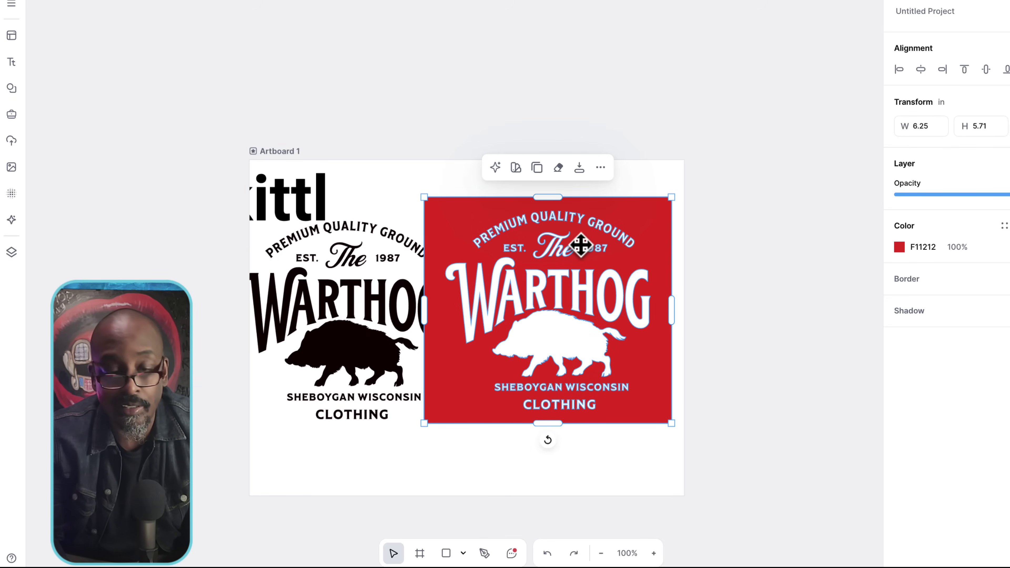
{"action": "mouse_move", "coordinate": [477, 279]}
{"action": "left_mouse_down"}
{"action": "mouse_move", "coordinate": [492, 270]}
{"action": "mouse_move", "coordinate": [480, 262]}
{"action": "left_mouse_up"}
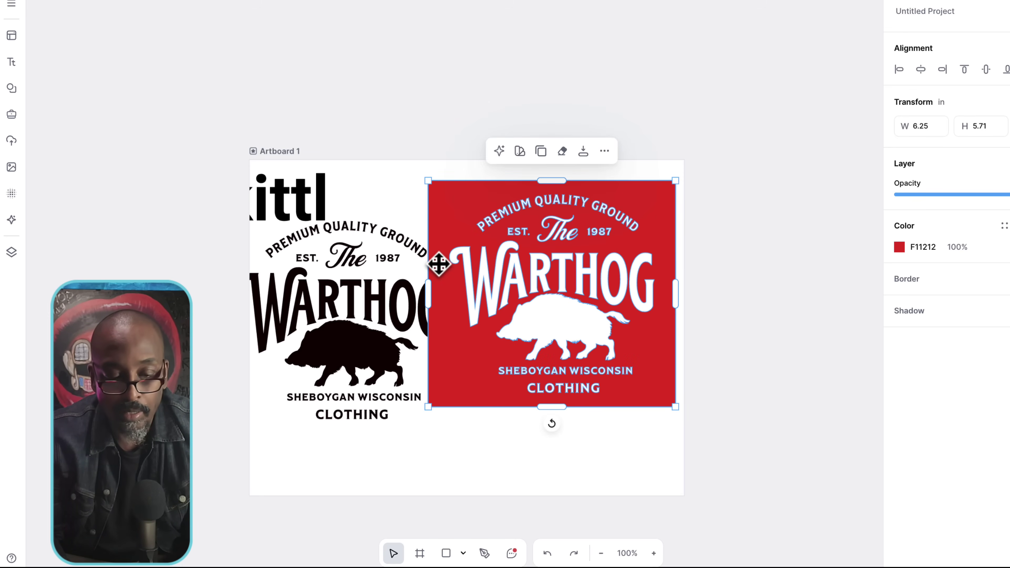
{"action": "left_click", "coordinate": [392, 296]}
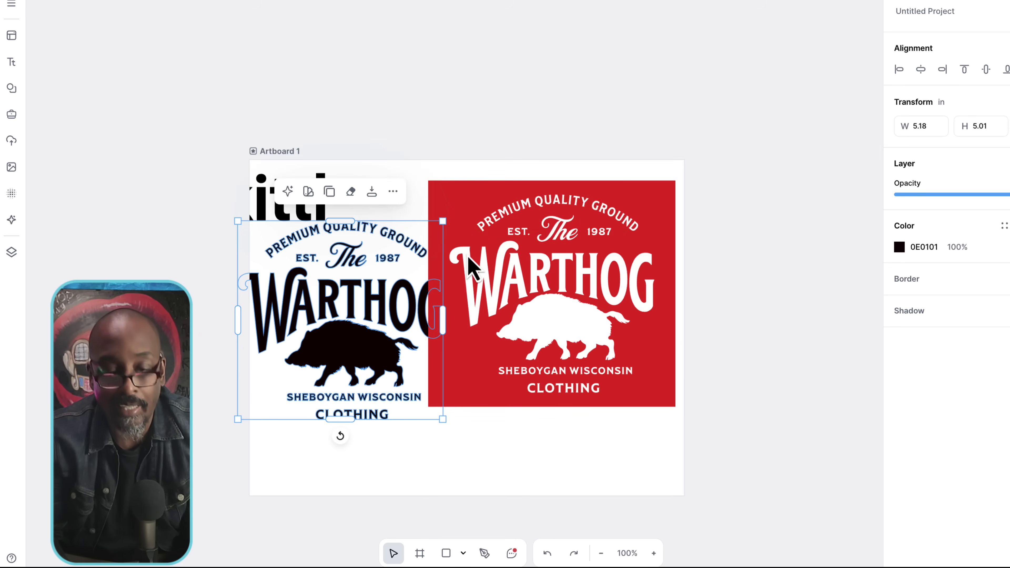
{"action": "left_click", "coordinate": [553, 316]}
{"action": "left_click", "coordinate": [563, 302]}
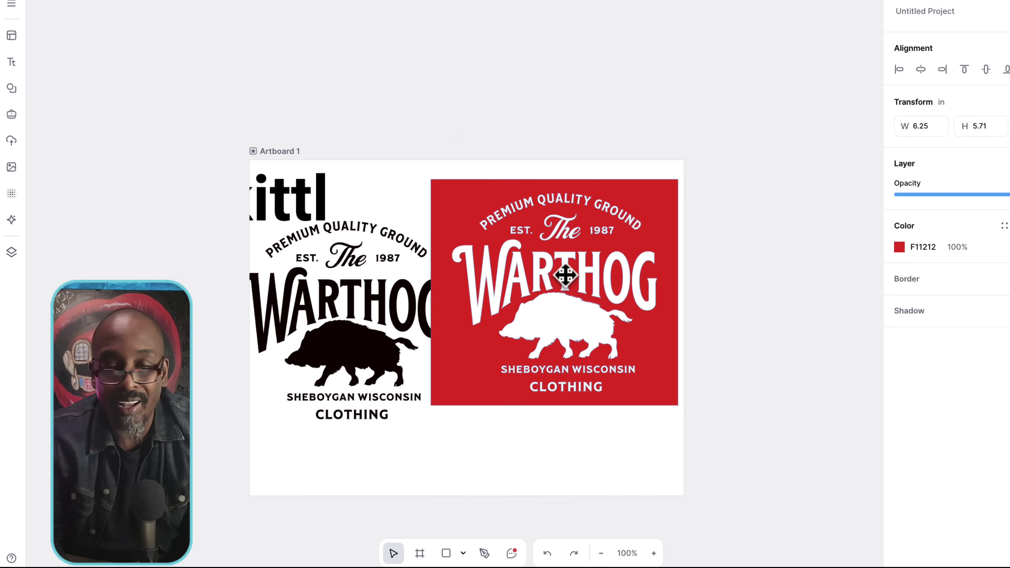
{"action": "double_click", "coordinate": [566, 276]}
{"action": "mouse_move", "coordinate": [565, 275]}
{"action": "left_mouse_down"}
{"action": "mouse_move", "coordinate": [568, 285]}
{"action": "mouse_move", "coordinate": [562, 275]}
{"action": "left_mouse_up"}
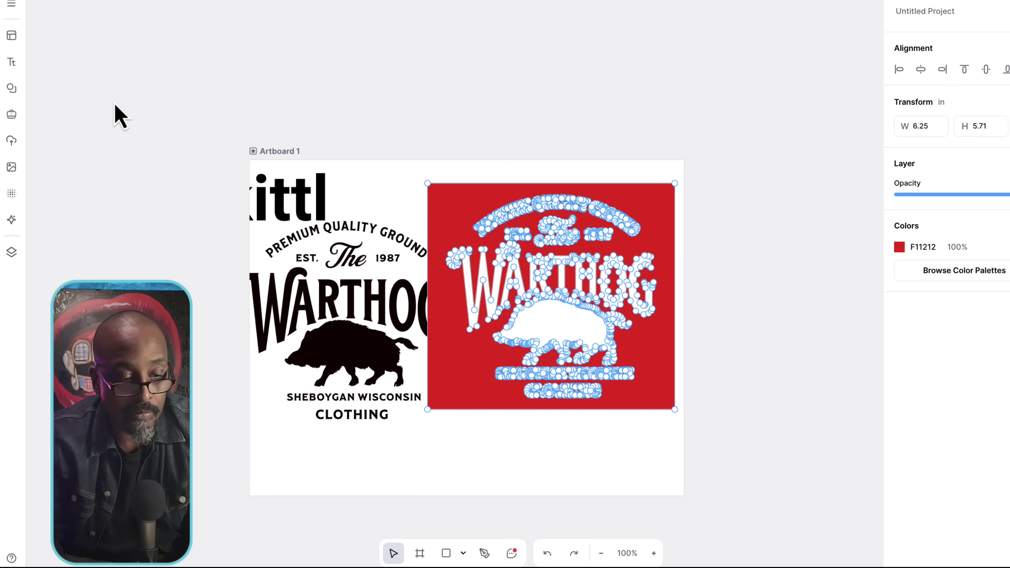
Step: Browse the shape categories in the elements library and open its illustrations collection
{"action": "left_click", "coordinate": [10, 94]}
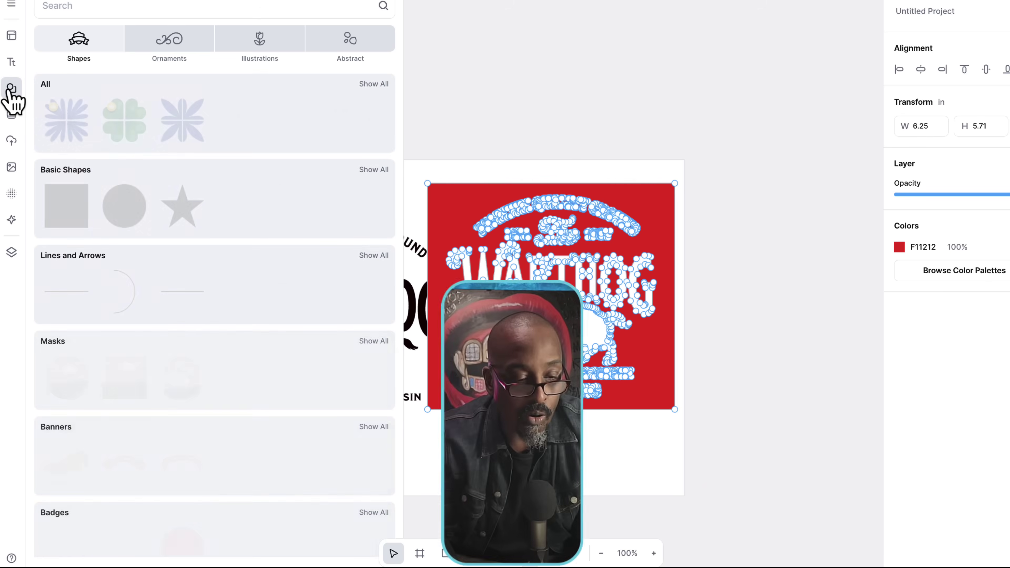
{"action": "scroll", "coordinate": [227, 318], "scroll_direction": "down", "scroll_amount": 5}
{"action": "scroll", "coordinate": [227, 331], "scroll_direction": "down", "scroll_amount": 2}
{"action": "scroll", "coordinate": [227, 329], "scroll_direction": "up", "scroll_amount": 7}
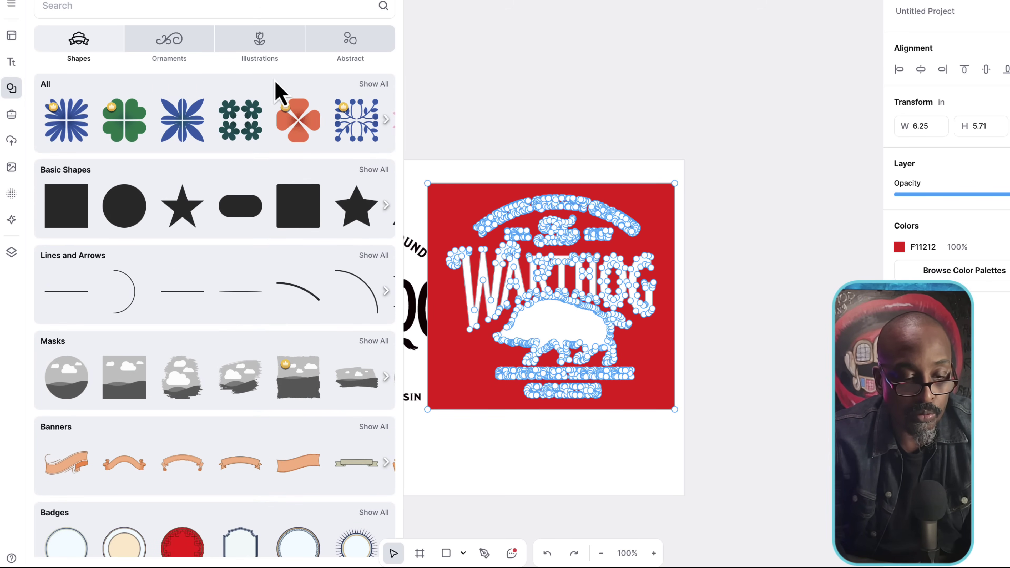
{"action": "left_click", "coordinate": [263, 44]}
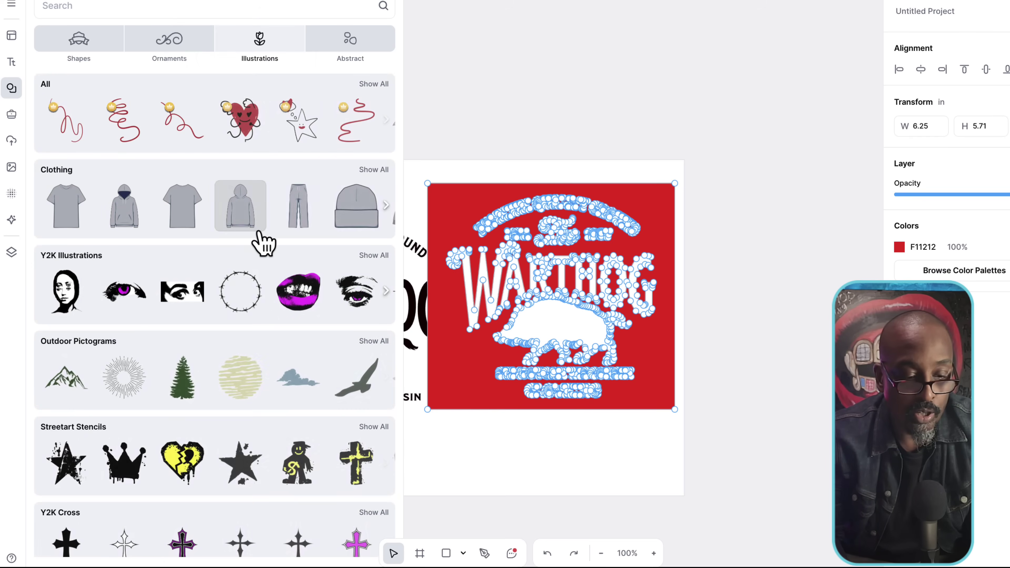
Step: Browse the illustration categories, and return to the shapes collection to look over its banners, badges and masks
{"action": "scroll", "coordinate": [264, 242], "scroll_direction": "down", "scroll_amount": 5}
{"action": "scroll", "coordinate": [263, 241], "scroll_direction": "down", "scroll_amount": 7}
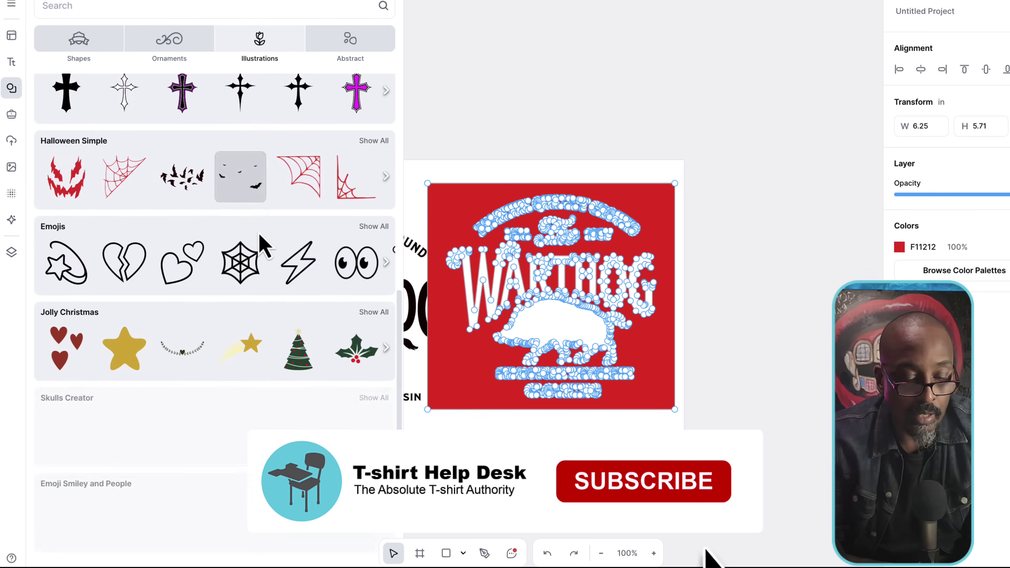
{"action": "scroll", "coordinate": [263, 240], "scroll_direction": "up", "scroll_amount": 4}
{"action": "scroll", "coordinate": [263, 239], "scroll_direction": "down", "scroll_amount": 8}
{"action": "scroll", "coordinate": [264, 243], "scroll_direction": "down", "scroll_amount": 10}
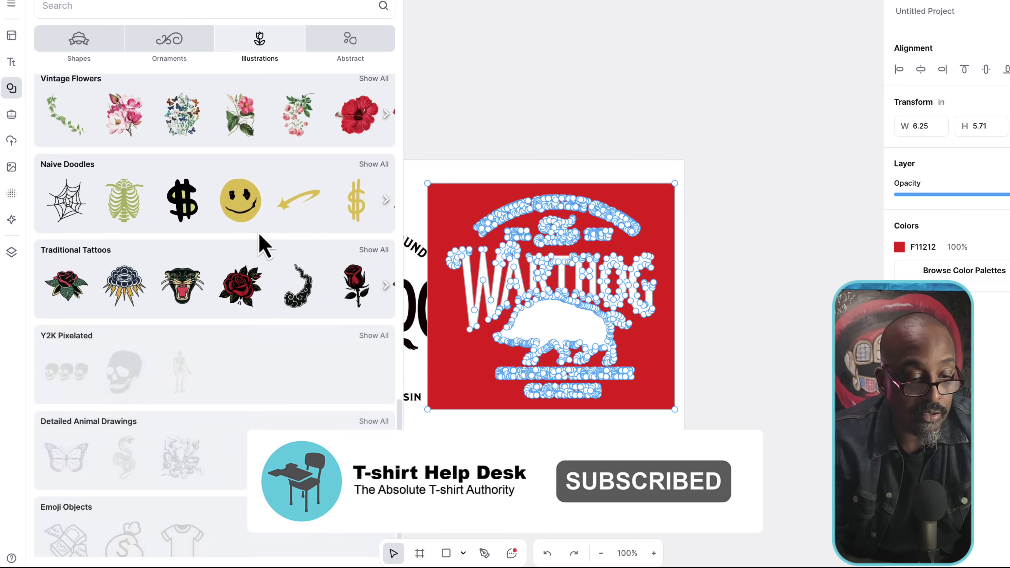
{"action": "left_click", "coordinate": [85, 41]}
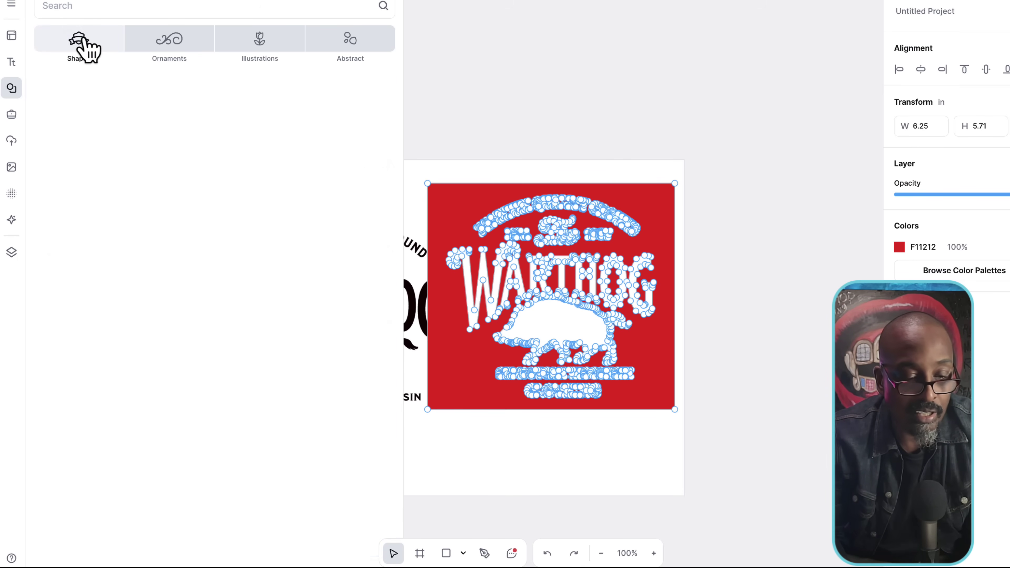
{"action": "scroll", "coordinate": [221, 266], "scroll_direction": "down", "scroll_amount": 3}
{"action": "scroll", "coordinate": [221, 279], "scroll_direction": "down", "scroll_amount": 2}
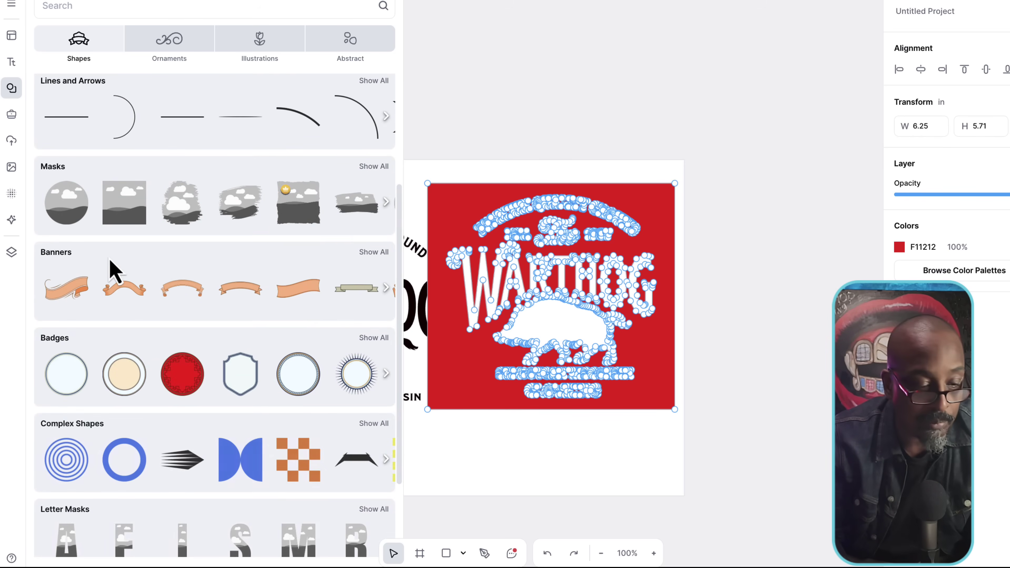
Step: Browse the trending photos in the stock photo library
{"action": "left_click", "coordinate": [11, 168]}
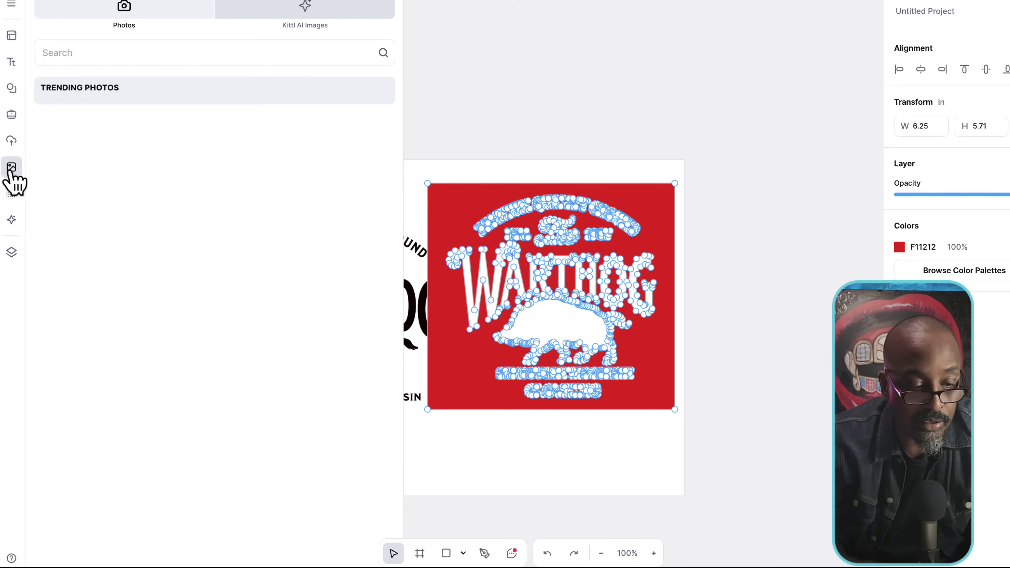
{"action": "scroll", "coordinate": [192, 264], "scroll_direction": "down", "scroll_amount": 10}
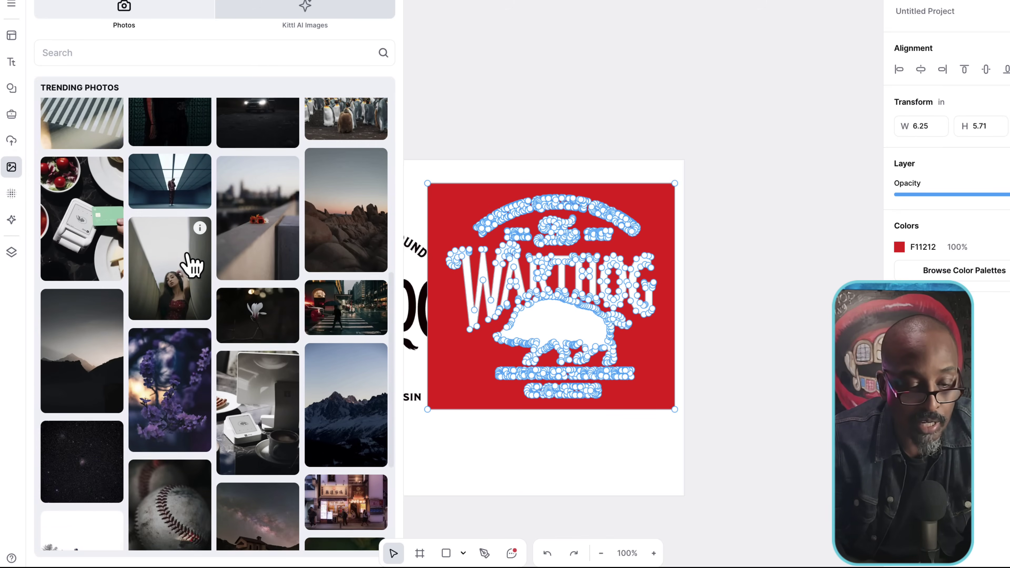
{"action": "scroll", "coordinate": [192, 264], "scroll_direction": "down", "scroll_amount": 2}
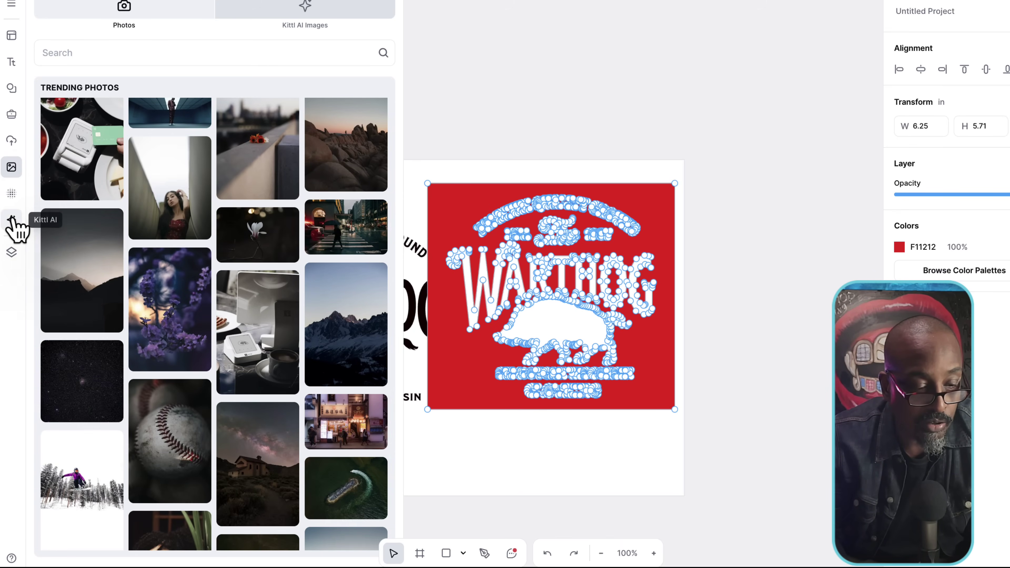
Step: Open the AI image generator and enter the prompt "an angry warthog in the woods"
{"action": "left_click", "coordinate": [12, 221]}
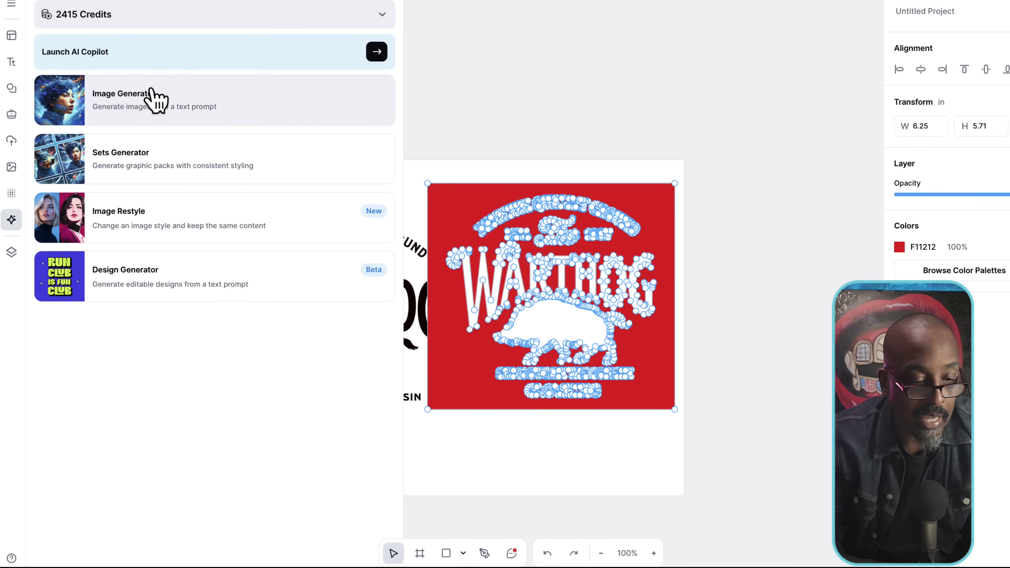
{"action": "left_click", "coordinate": [180, 105]}
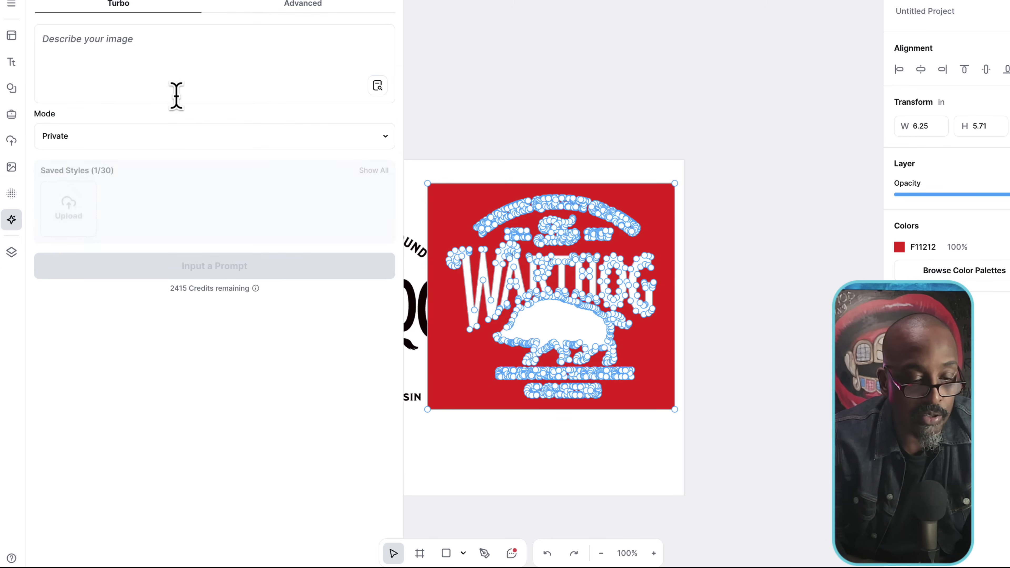
{"action": "left_click", "coordinate": [162, 56]}
{"action": "type", "text": "an an"}
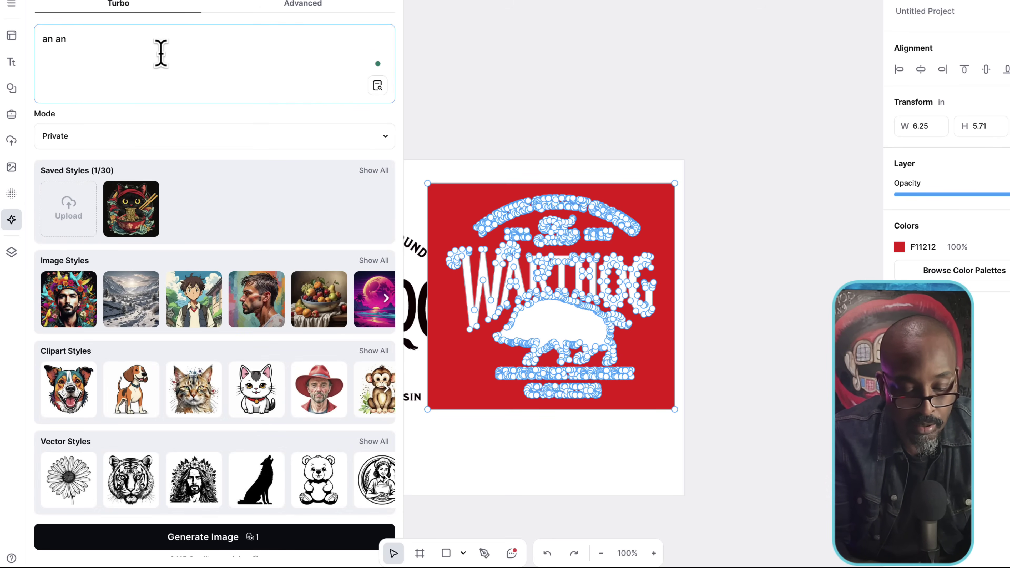
{"action": "type", "text": "gry warthog in th"}
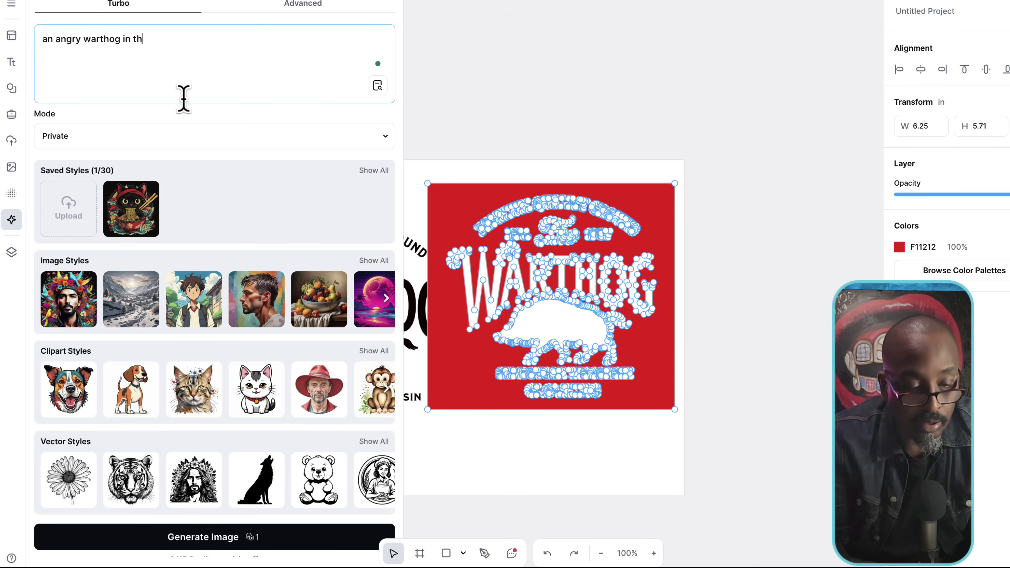
{"action": "type", "text": "e woods"}
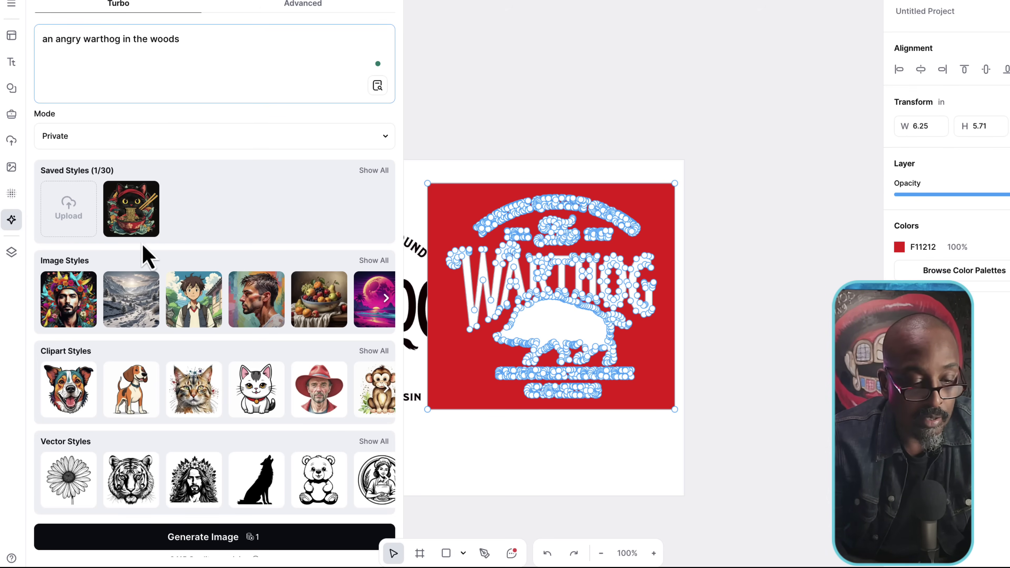
Step: Choose the Digital Art image style and generate the warthog image
{"action": "scroll", "coordinate": [209, 233], "scroll_direction": "down", "scroll_amount": 1}
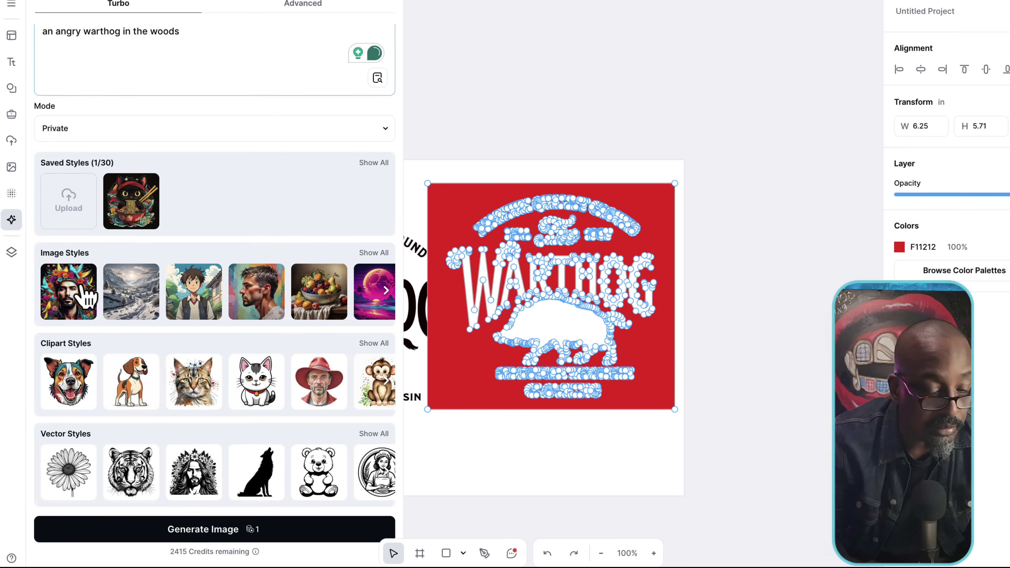
{"action": "left_click", "coordinate": [373, 253]}
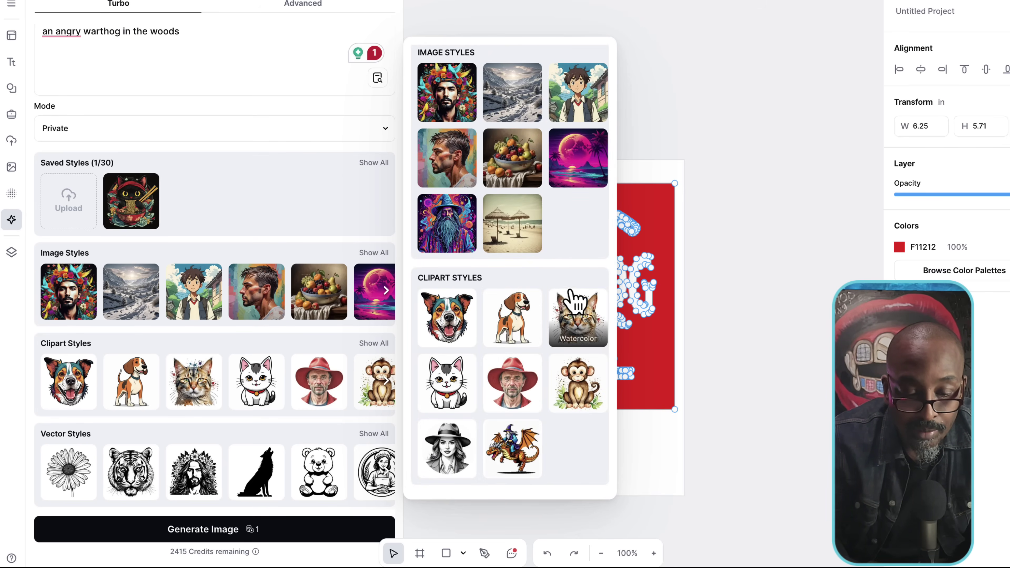
{"action": "left_click", "coordinate": [469, 101]}
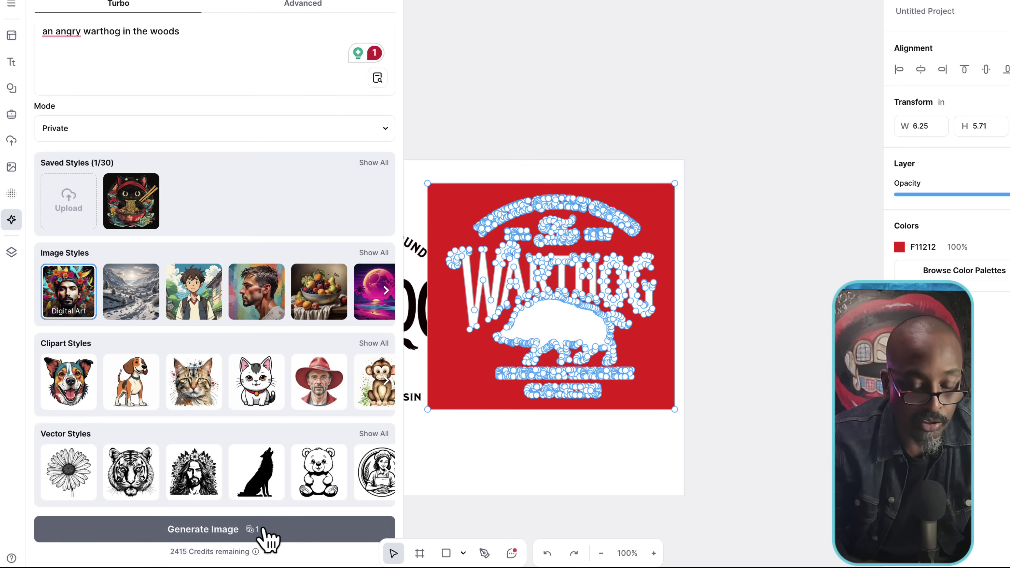
{"action": "left_click", "coordinate": [265, 535]}
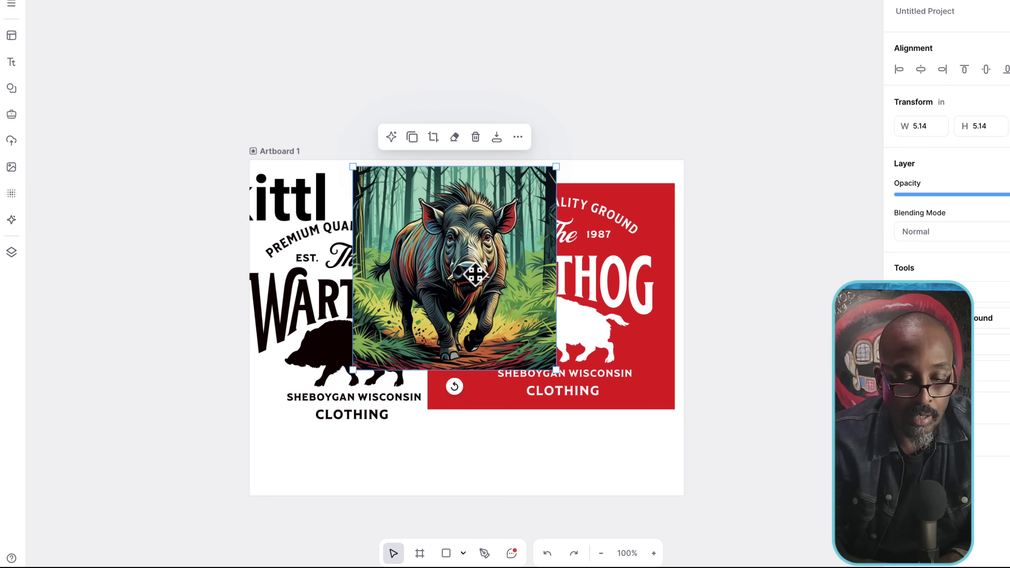
Step: Move the generated image to the right of the black badge and scale the red knockout rectangle down to about 1.32 × 1.21 in
{"action": "left_click_drag", "start_coordinate": [486, 260], "coordinate": [397, 315]}
{"action": "left_click", "coordinate": [551, 266]}
{"action": "left_click_drag", "start_coordinate": [590, 239], "coordinate": [643, 225]}
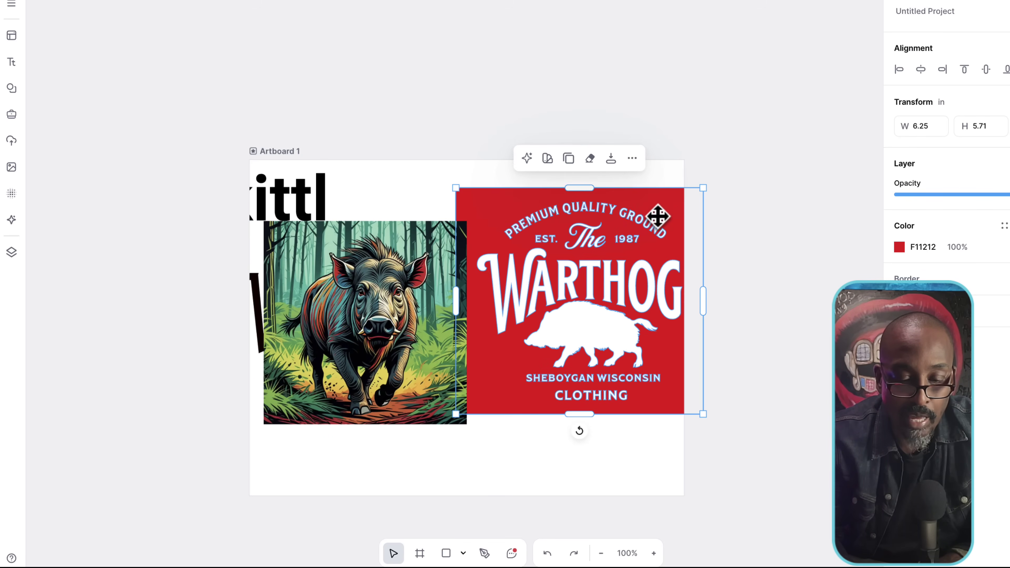
{"action": "key", "text": "Delete"}
{"action": "left_click", "coordinate": [433, 352]}
{"action": "right_click", "coordinate": [467, 412]}
{"action": "left_click", "coordinate": [430, 371]}
{"action": "key", "text": "ctrl+z"}
{"action": "left_click", "coordinate": [547, 554]}
{"action": "left_click", "coordinate": [548, 553]}
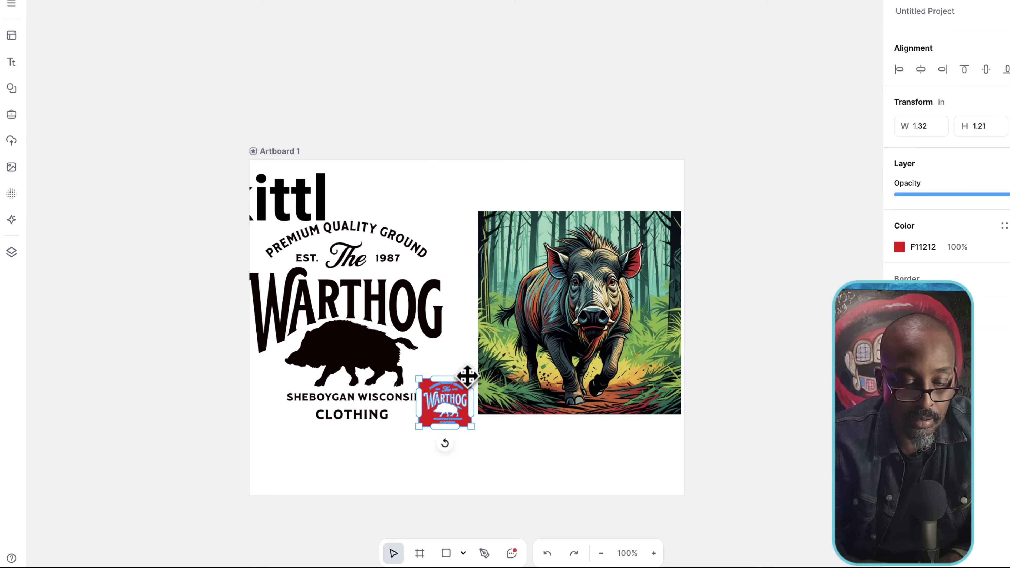
Step: Place the small red knockout badge in the lower-right corner of the generated warthog image
{"action": "scroll", "coordinate": [638, 386], "scroll_direction": "down", "scroll_amount": 2}
{"action": "scroll", "coordinate": [639, 386], "scroll_direction": "right", "scroll_amount": 2}
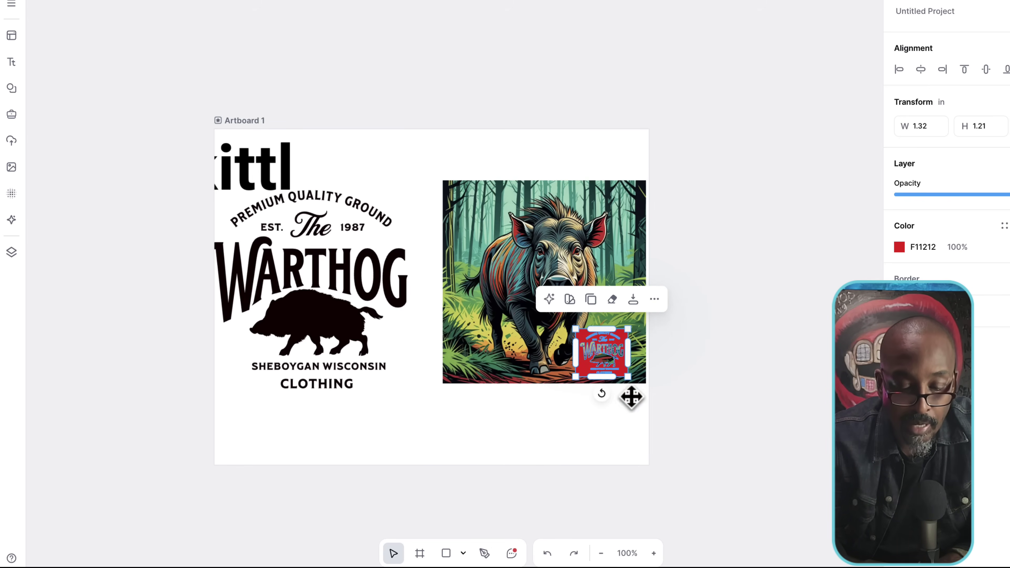
{"action": "left_click", "coordinate": [654, 554]}
{"action": "left_click", "coordinate": [654, 554]}
{"action": "left_click_drag", "start_coordinate": [503, 338], "coordinate": [531, 342]}
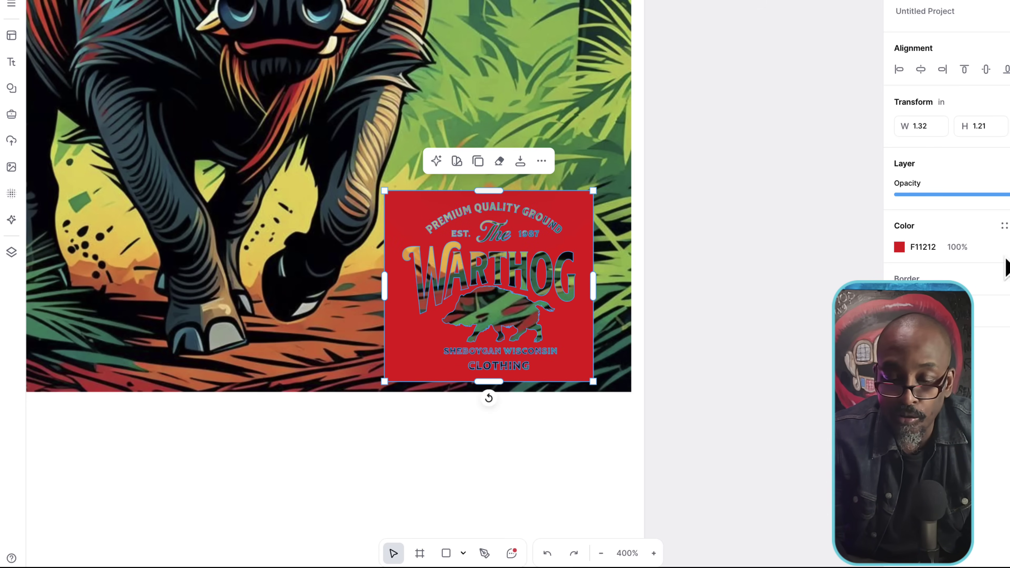
Step: Change the knockout badge's fill color to white, FFFFFF
{"action": "left_click", "coordinate": [900, 247]}
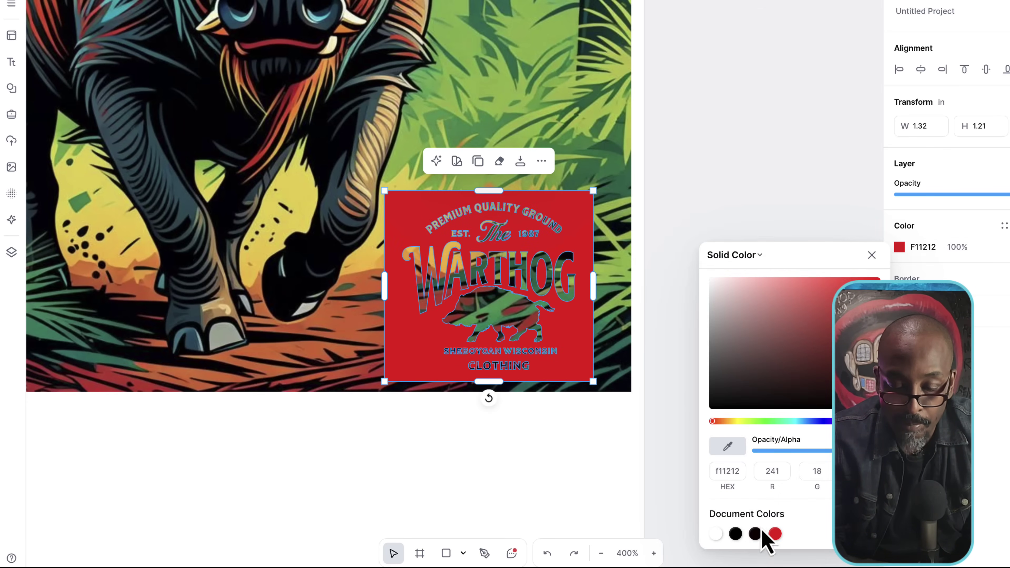
{"action": "left_click", "coordinate": [716, 534]}
{"action": "scroll", "coordinate": [517, 418], "scroll_direction": "left", "scroll_amount": 3}
{"action": "scroll", "coordinate": [517, 418], "scroll_direction": "up", "scroll_amount": 1}
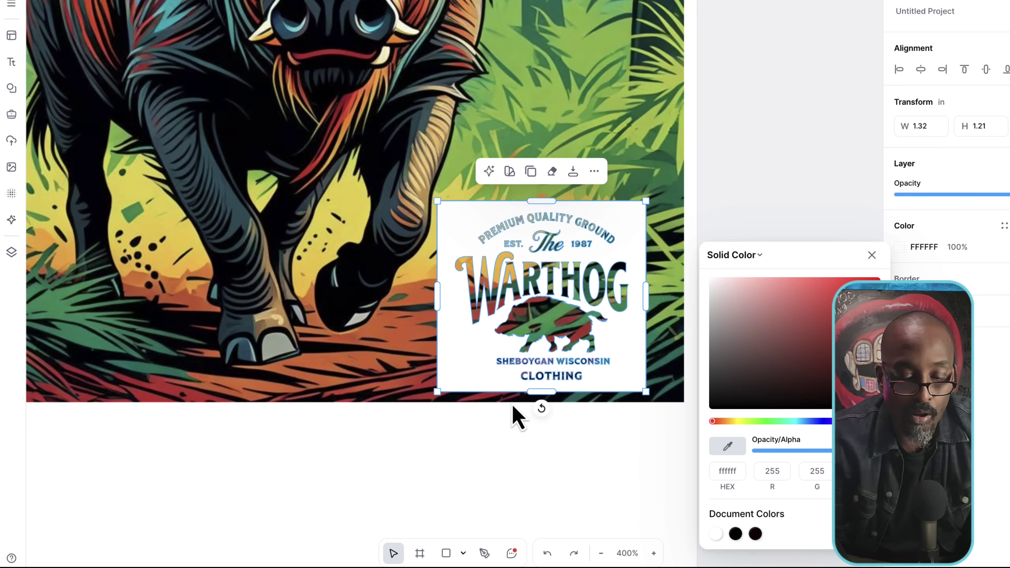
{"action": "scroll", "coordinate": [555, 325], "scroll_direction": "down", "scroll_amount": 1}
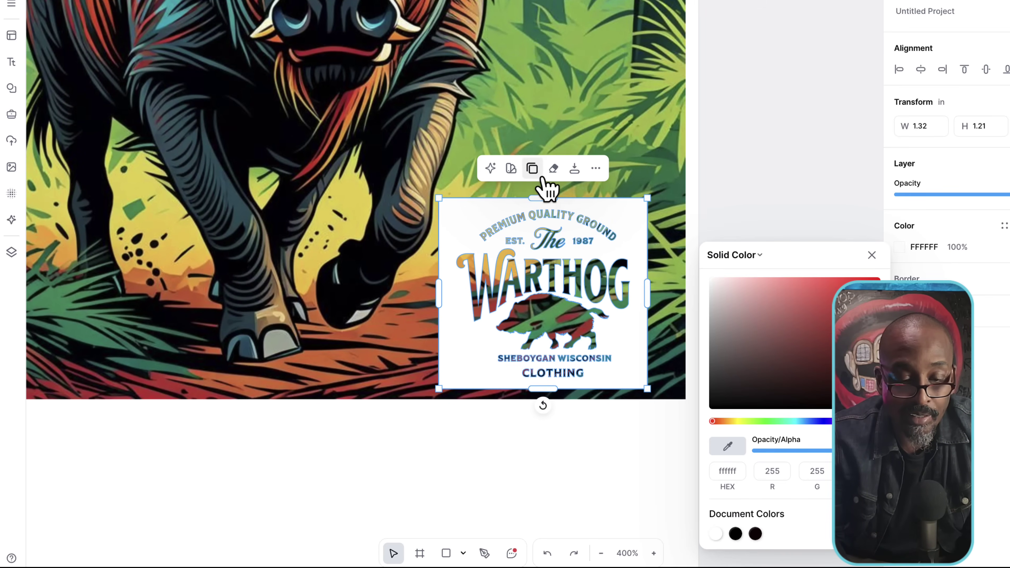
Step: Select the generated warthog image behind the white knockout badge
{"action": "left_click", "coordinate": [601, 553]}
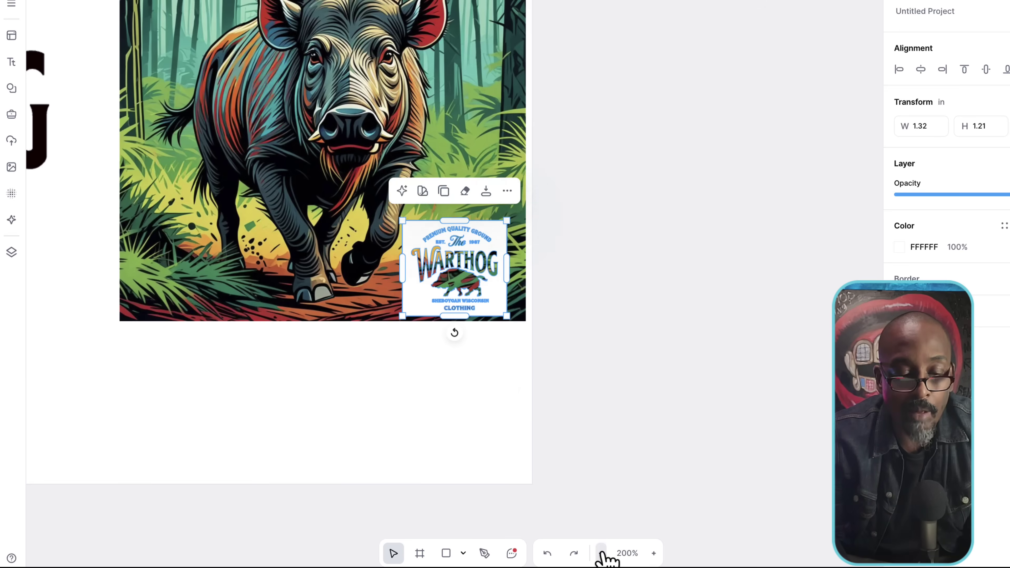
{"action": "left_click", "coordinate": [601, 553]}
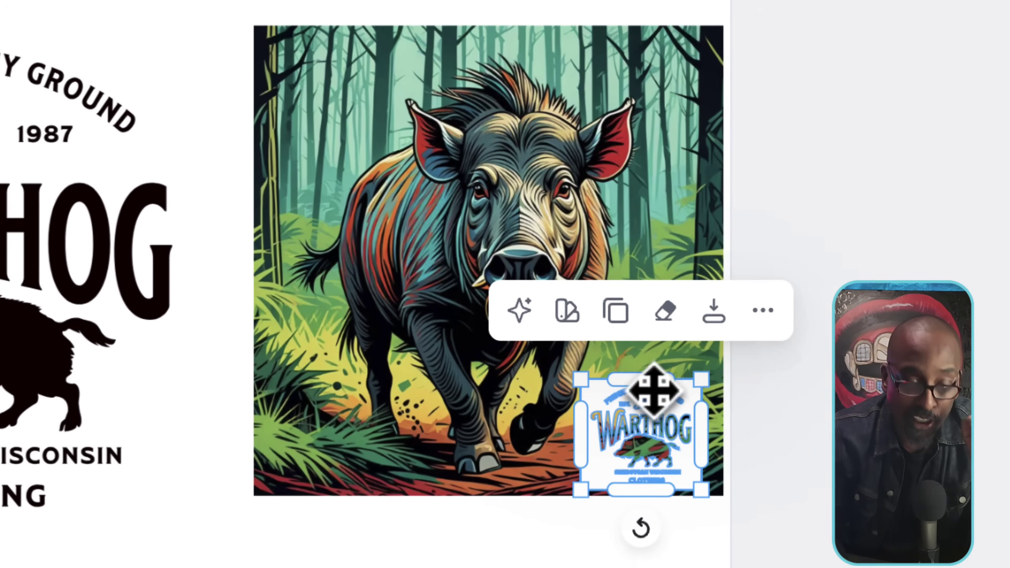
{"action": "left_click", "coordinate": [457, 237]}
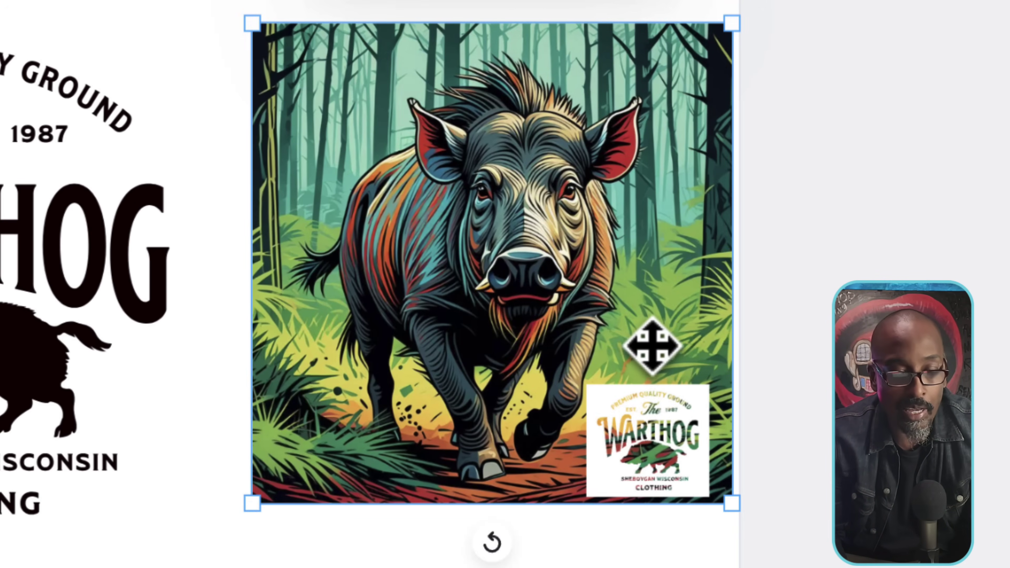
{"action": "left_click_drag", "start_coordinate": [639, 327], "coordinate": [775, 367]}
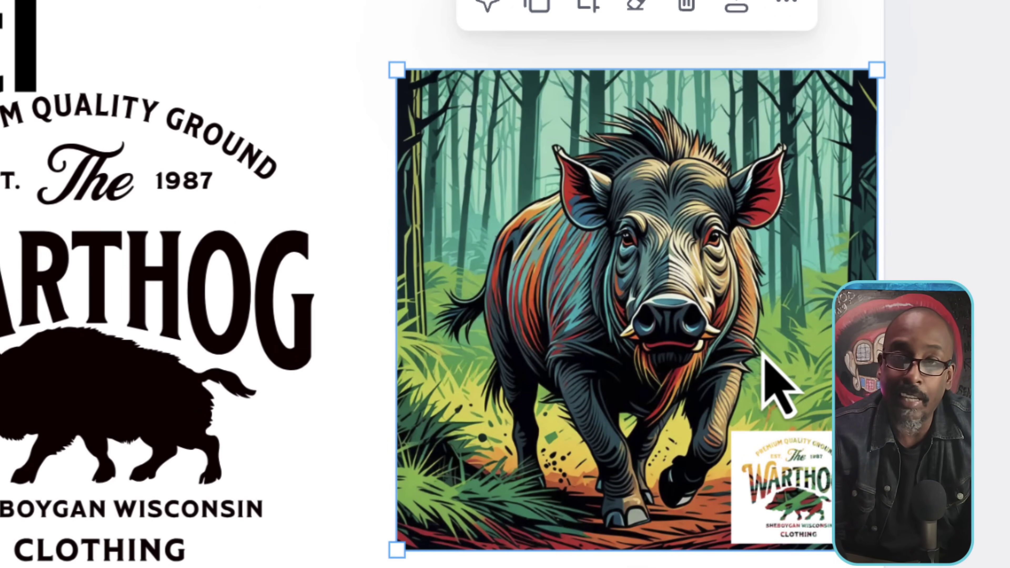